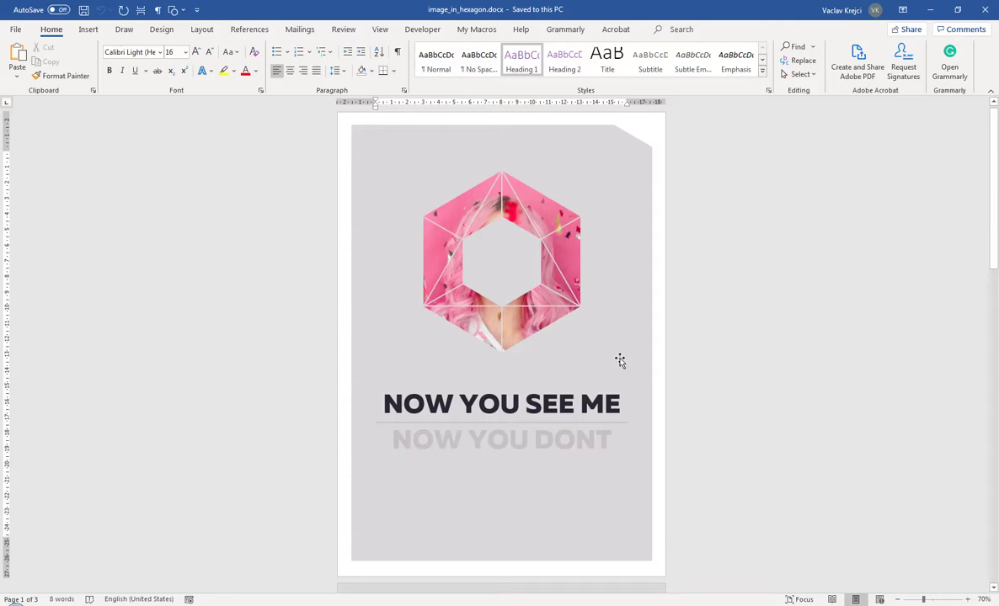
Start a new blank Word document (Document1) with Ctrl+N.
{"action": "key", "text": "ctrl+n"}
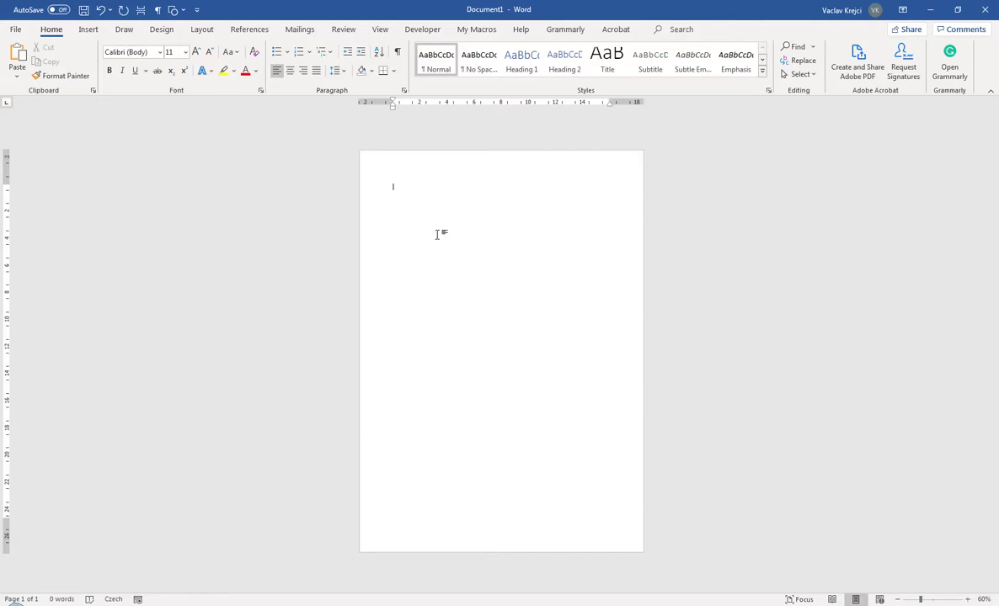
{"action": "left_click", "coordinate": [202, 30]}
{"action": "left_click", "coordinate": [87, 73]}
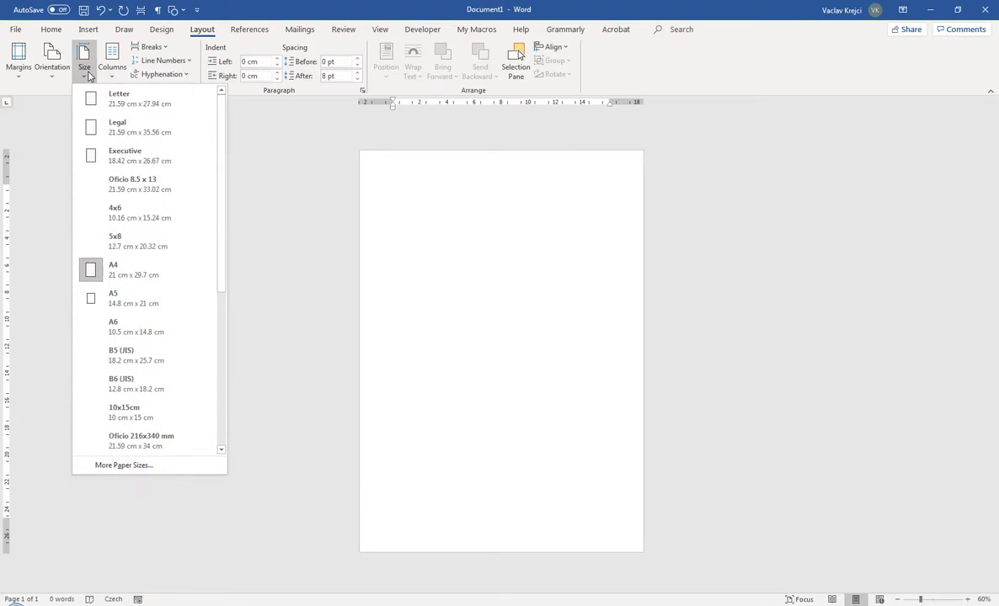
{"action": "left_click", "coordinate": [87, 73]}
{"action": "left_click", "coordinate": [87, 74]}
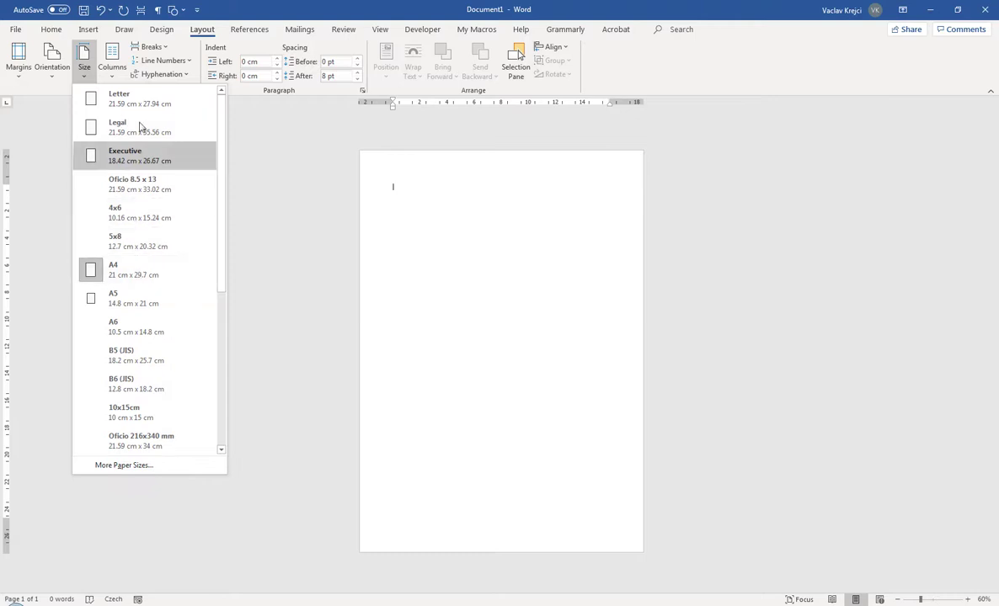
{"action": "left_click", "coordinate": [84, 59]}
{"action": "left_click", "coordinate": [51, 28]}
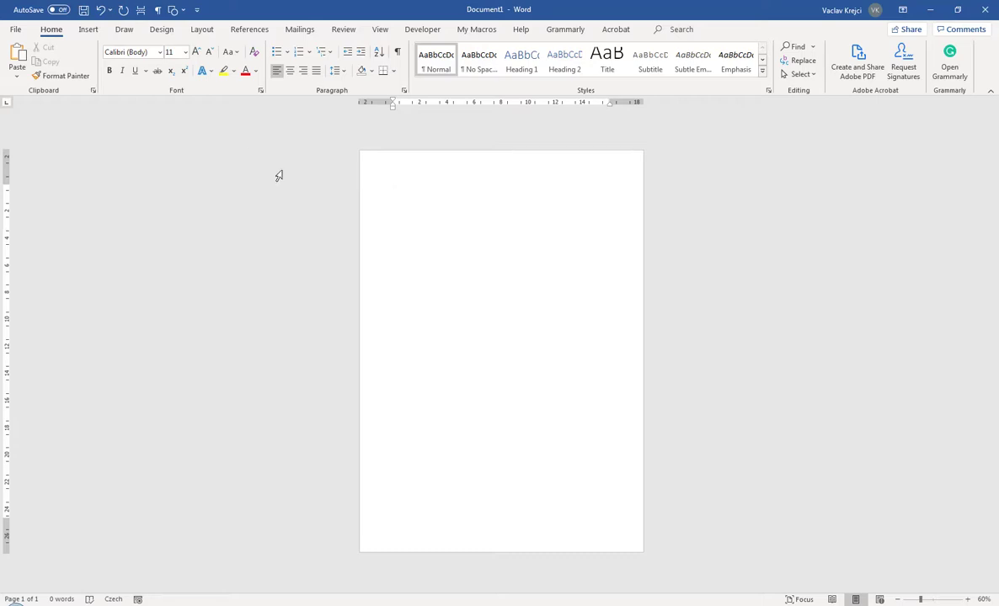
Apply the Violet colour scheme and set the page colour to Light Gray, Background 2.
{"action": "left_click", "coordinate": [161, 29]}
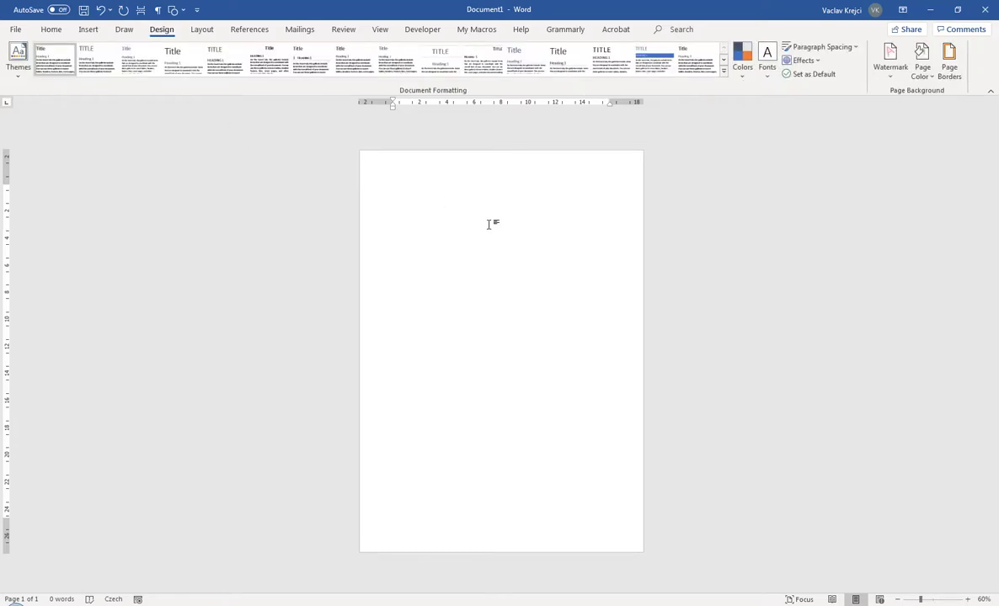
{"action": "left_click", "coordinate": [742, 75]}
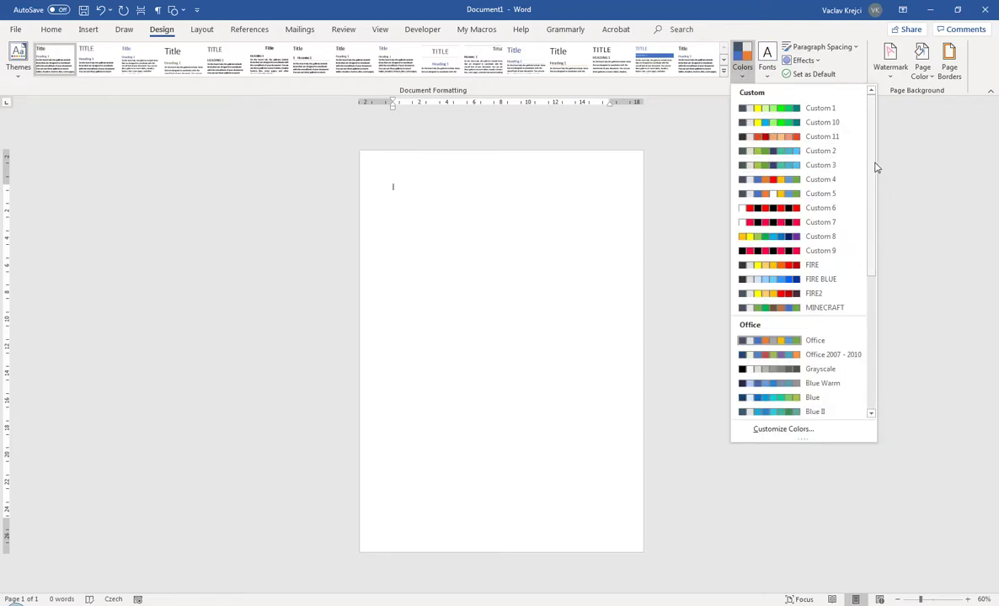
{"action": "left_click_drag", "start_coordinate": [873, 165], "coordinate": [875, 285]}
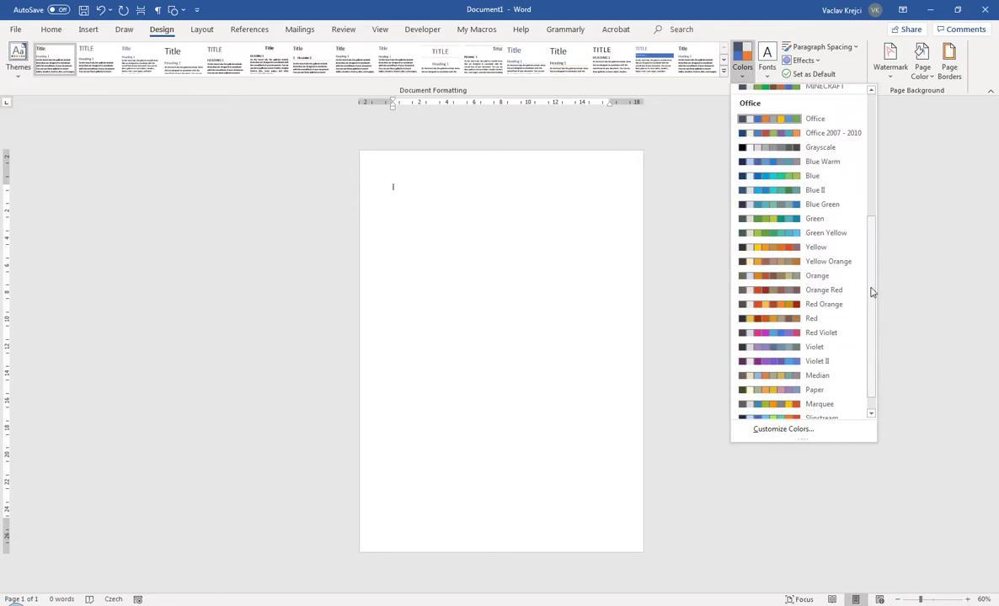
{"action": "left_click", "coordinate": [812, 348]}
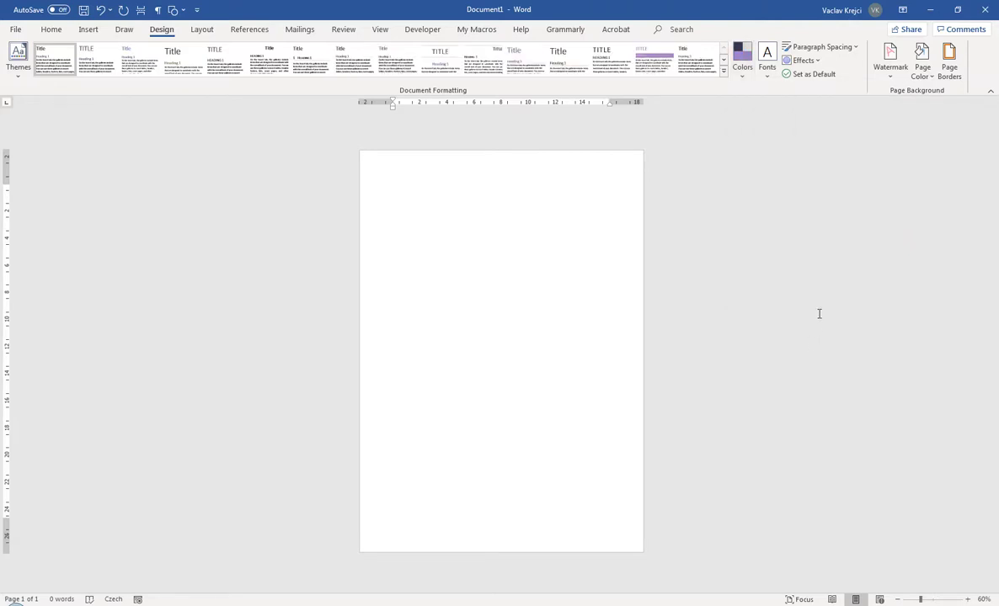
{"action": "left_click", "coordinate": [922, 74]}
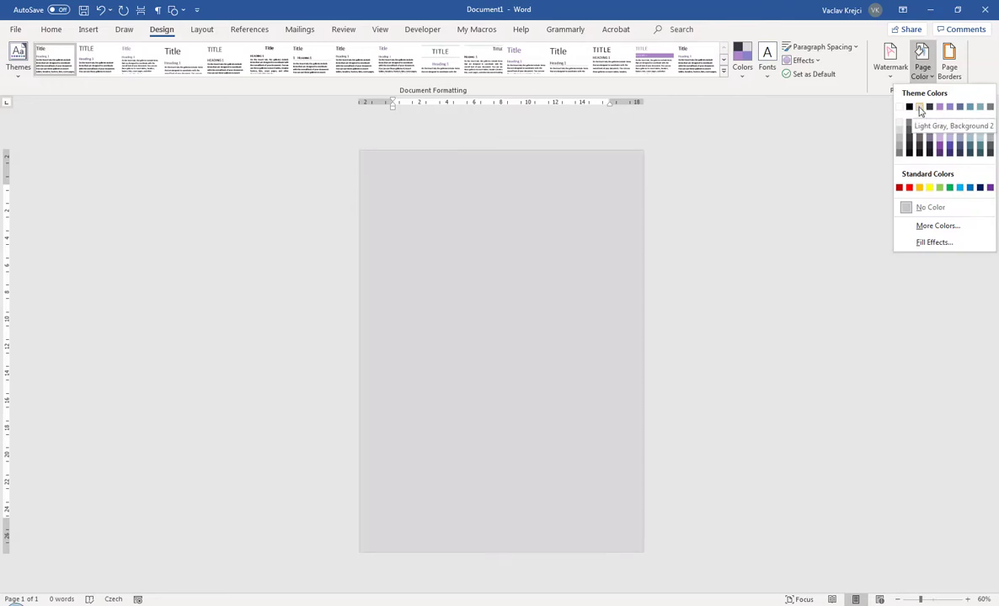
{"action": "left_click", "coordinate": [920, 108]}
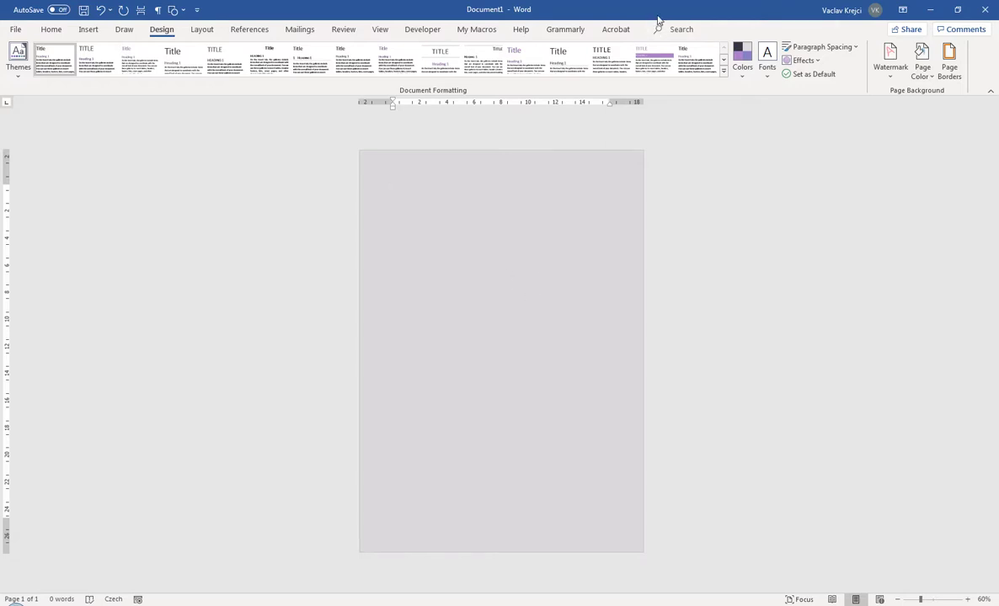
{"action": "left_click", "coordinate": [949, 72]}
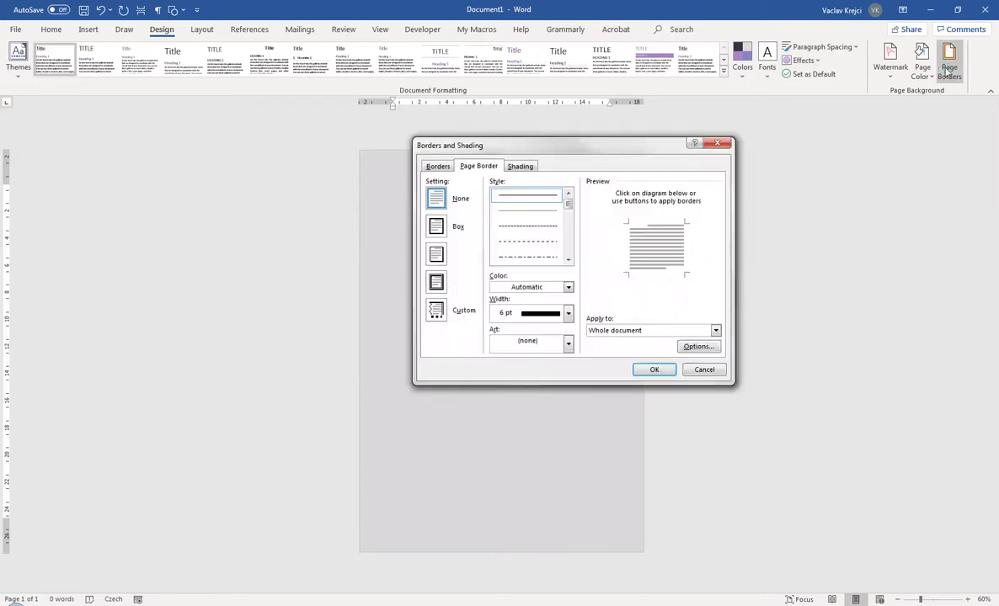
{"action": "left_click", "coordinate": [568, 288]}
{"action": "left_click", "coordinate": [459, 309]}
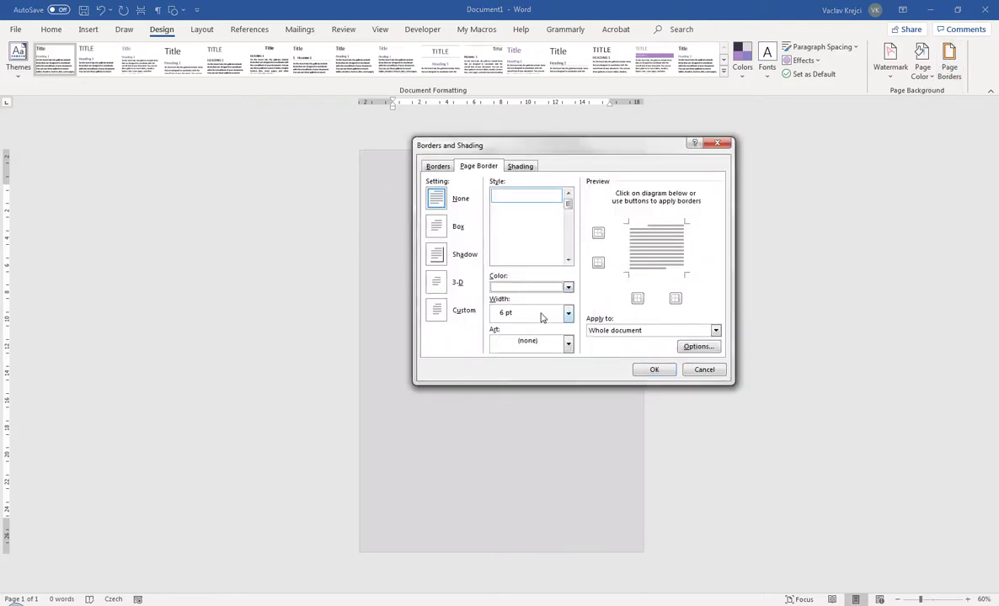
{"action": "left_click", "coordinate": [542, 315]}
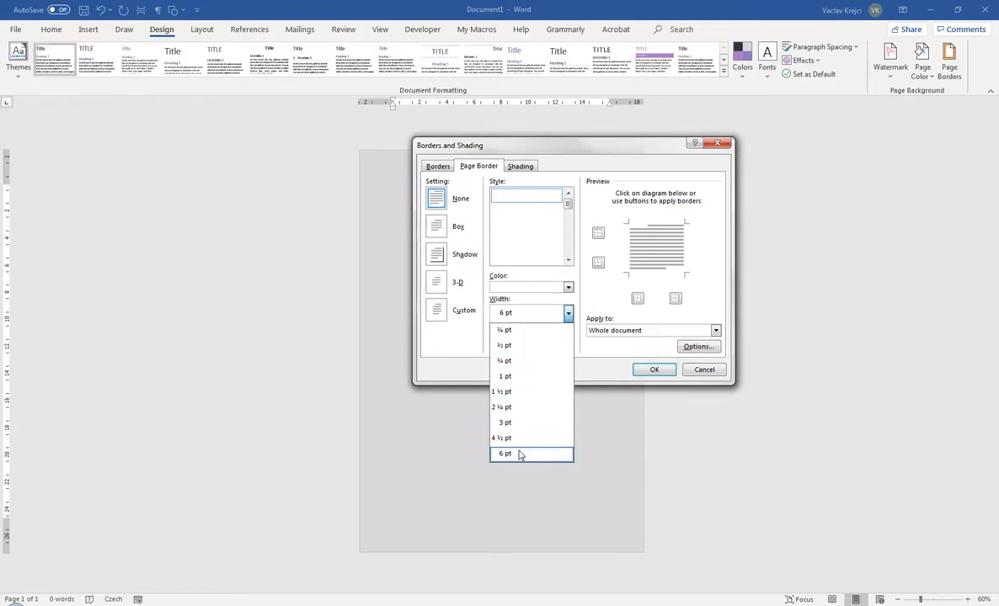
{"action": "left_click", "coordinate": [510, 453]}
{"action": "left_click", "coordinate": [598, 232]}
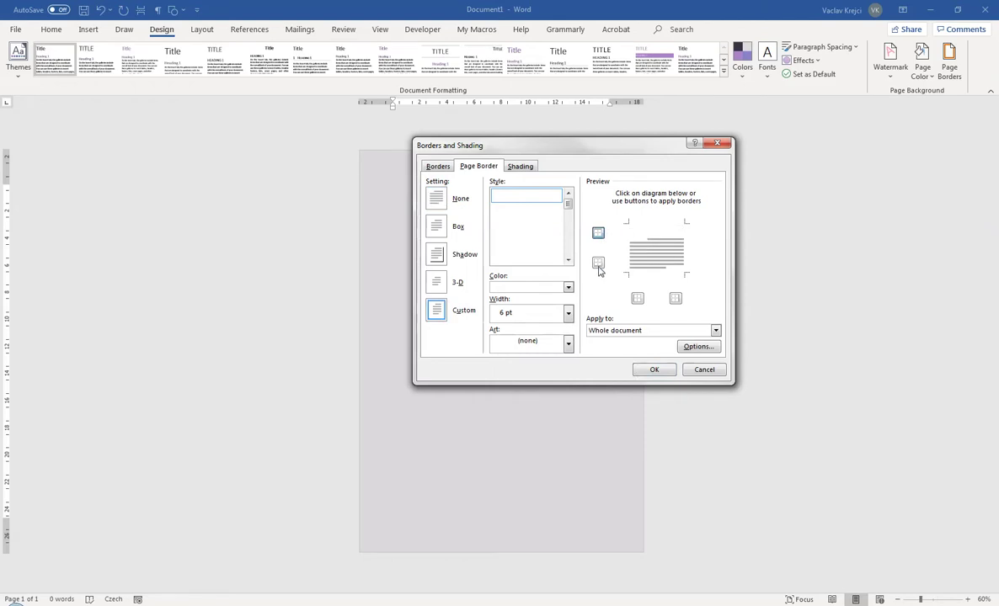
{"action": "left_click", "coordinate": [597, 263]}
{"action": "left_click", "coordinate": [637, 298]}
{"action": "left_click", "coordinate": [676, 299]}
{"action": "left_click", "coordinate": [654, 371]}
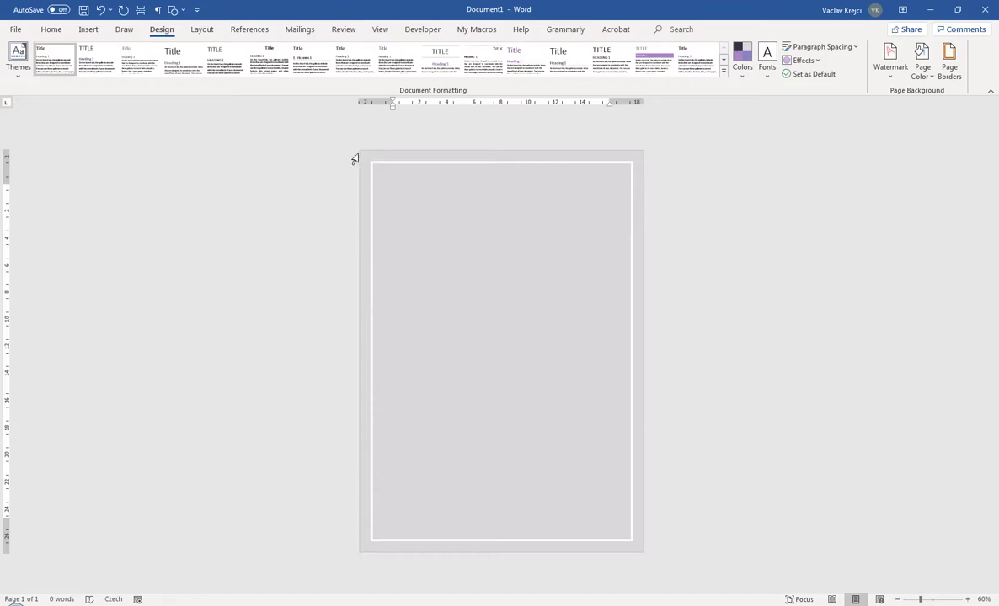
{"action": "left_click", "coordinate": [949, 65]}
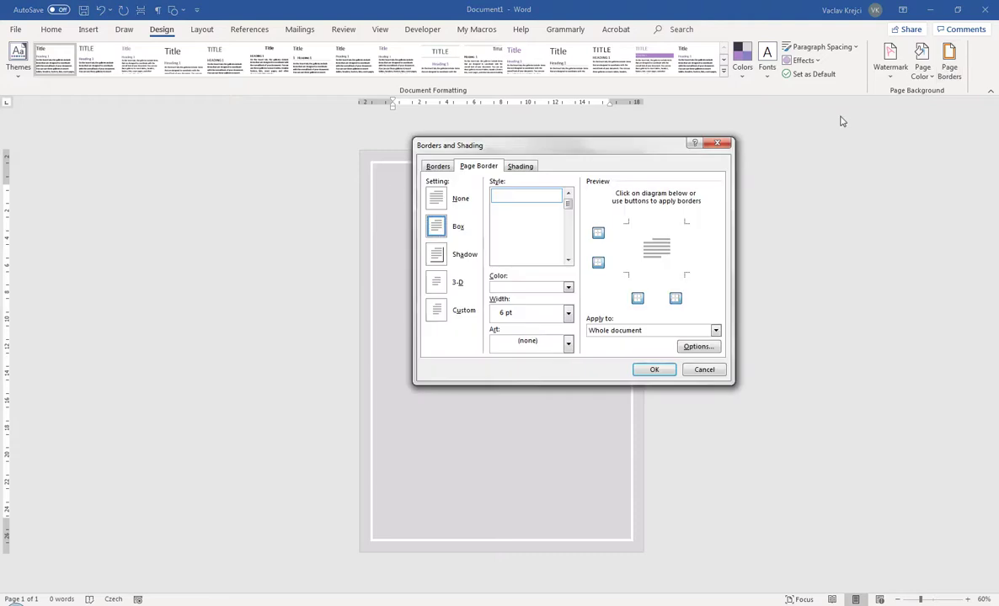
{"action": "left_click", "coordinate": [698, 346]}
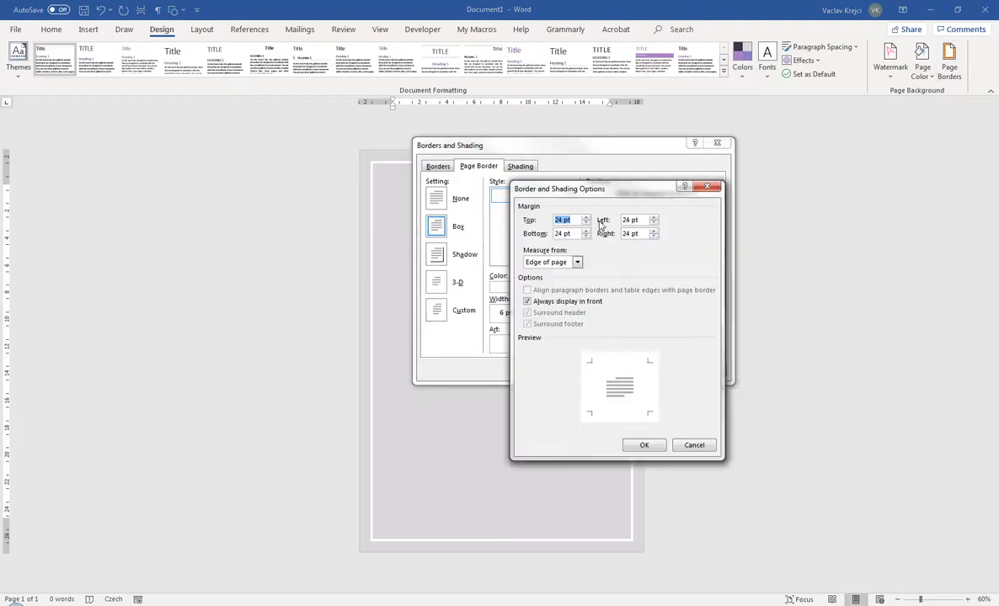
{"action": "type", "text": "0"}
{"action": "key", "text": "Tab"}
{"action": "type", "text": "0"}
{"action": "key", "text": "Tab"}
{"action": "type", "text": "0"}
{"action": "key", "text": "Tab"}
{"action": "type", "text": "0"}
{"action": "key", "text": "Tab"}
{"action": "left_click", "coordinate": [643, 444]}
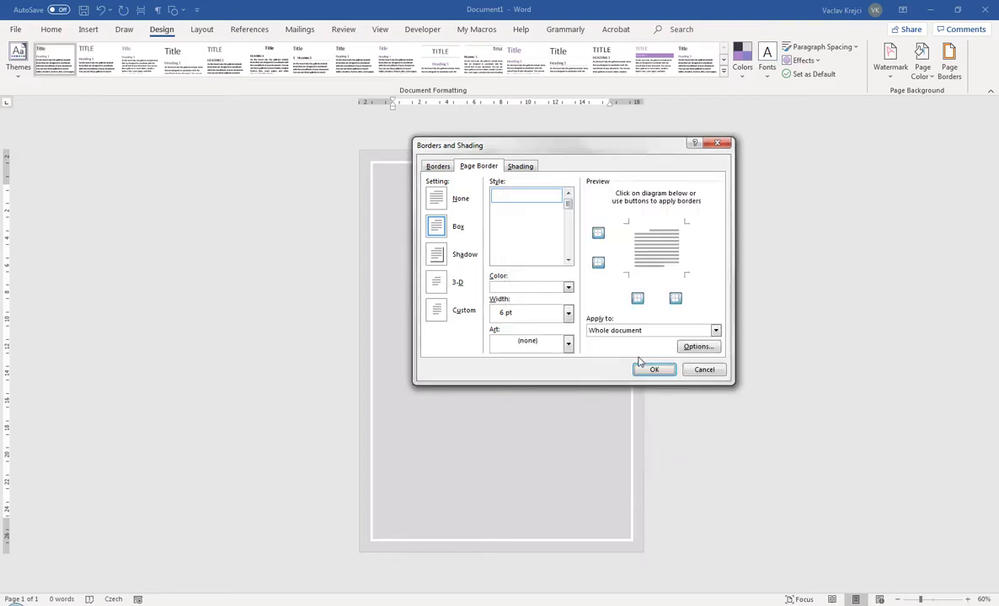
{"action": "left_click", "coordinate": [653, 371]}
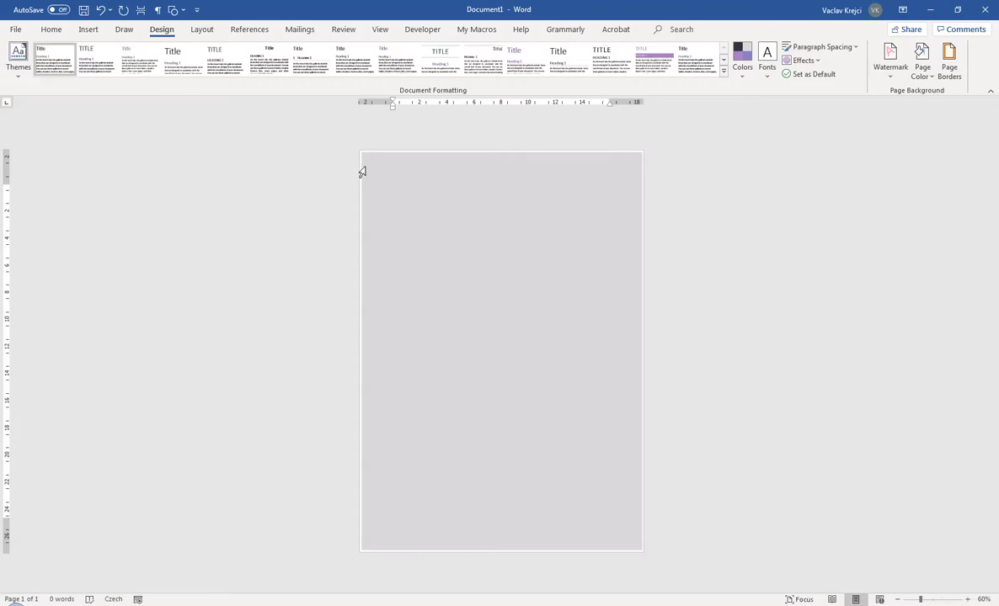
{"action": "left_click", "coordinate": [949, 60]}
{"action": "left_click", "coordinate": [453, 204]}
{"action": "left_click", "coordinate": [655, 370]}
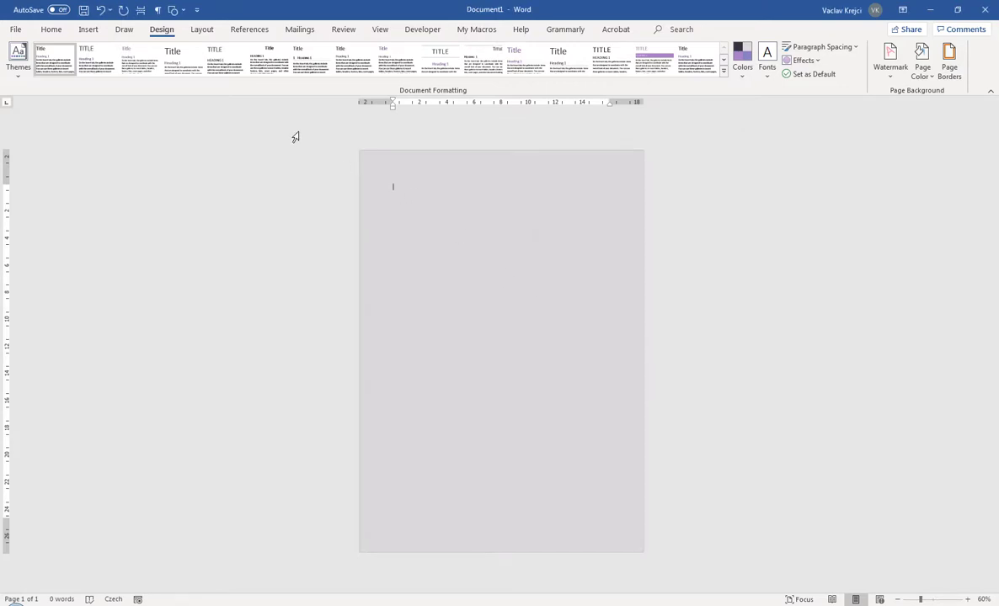
{"action": "left_click", "coordinate": [88, 29]}
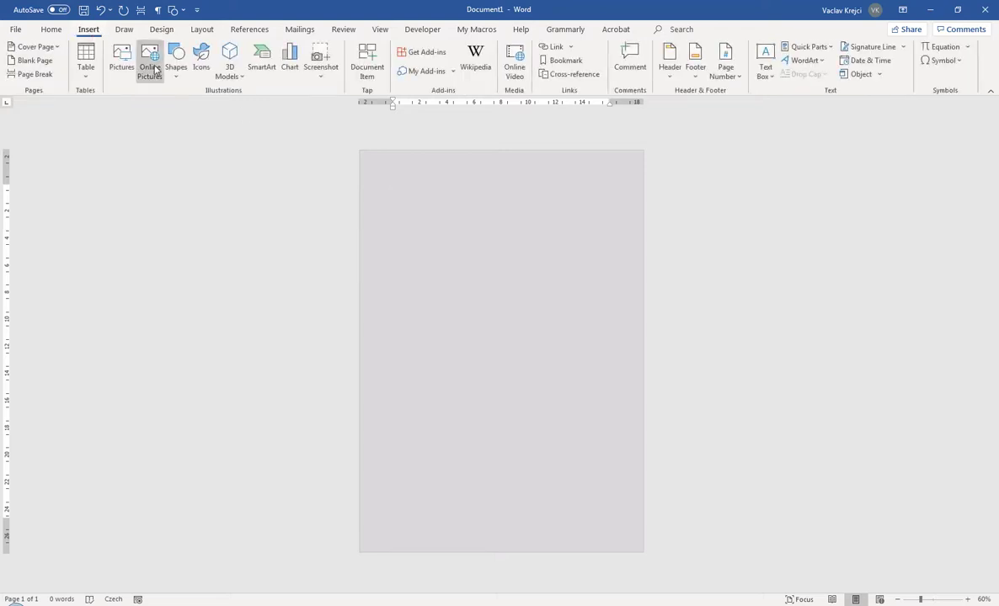
Draw a rectangle covering nearly the whole page.
{"action": "left_click", "coordinate": [175, 64]}
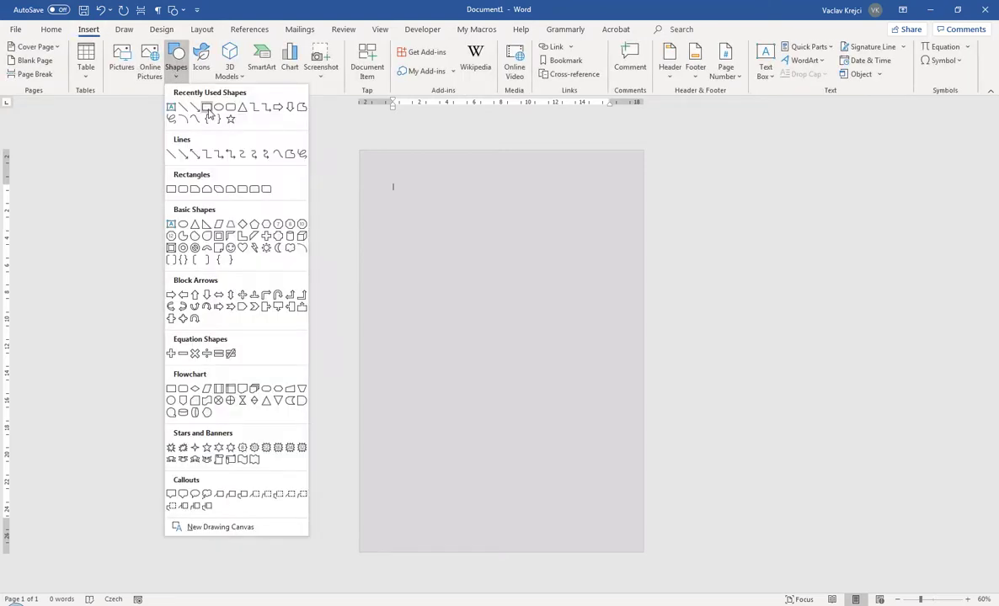
{"action": "left_click", "coordinate": [207, 108]}
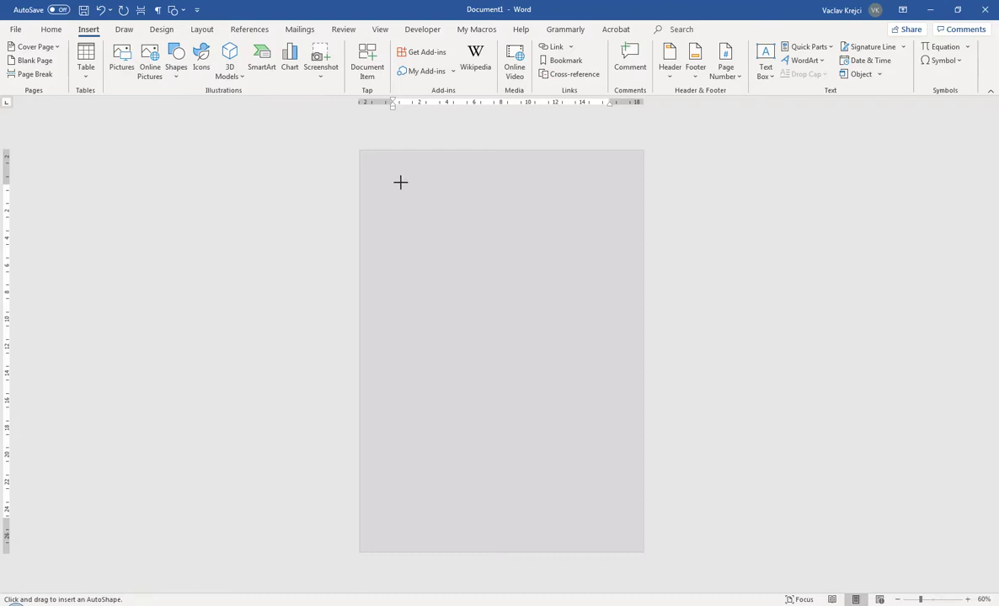
{"action": "mouse_move", "coordinate": [358, 150]}
{"action": "left_mouse_down"}
{"action": "mouse_move", "coordinate": [452, 239]}
{"action": "mouse_move", "coordinate": [522, 396]}
{"action": "mouse_move", "coordinate": [627, 513]}
{"action": "mouse_move", "coordinate": [643, 552]}
{"action": "left_mouse_up"}
Give the rectangle no fill and a white outline 50 pt wide.
{"action": "right_click", "coordinate": [547, 202]}
{"action": "left_click", "coordinate": [593, 471]}
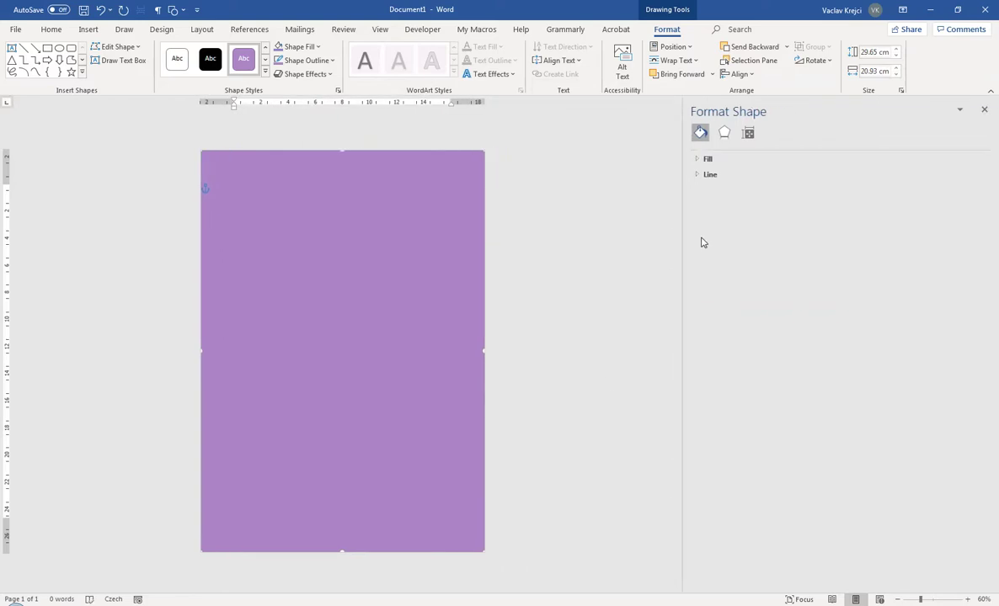
{"action": "left_click", "coordinate": [706, 158]}
{"action": "left_click", "coordinate": [722, 177]}
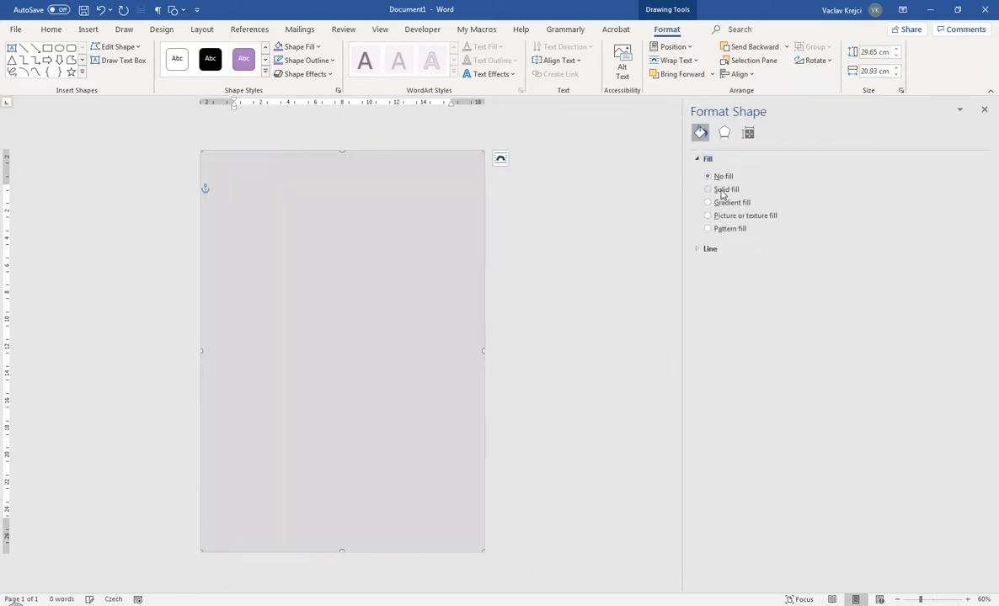
{"action": "left_click", "coordinate": [708, 248]}
{"action": "left_click", "coordinate": [965, 313]}
{"action": "left_click", "coordinate": [904, 345]}
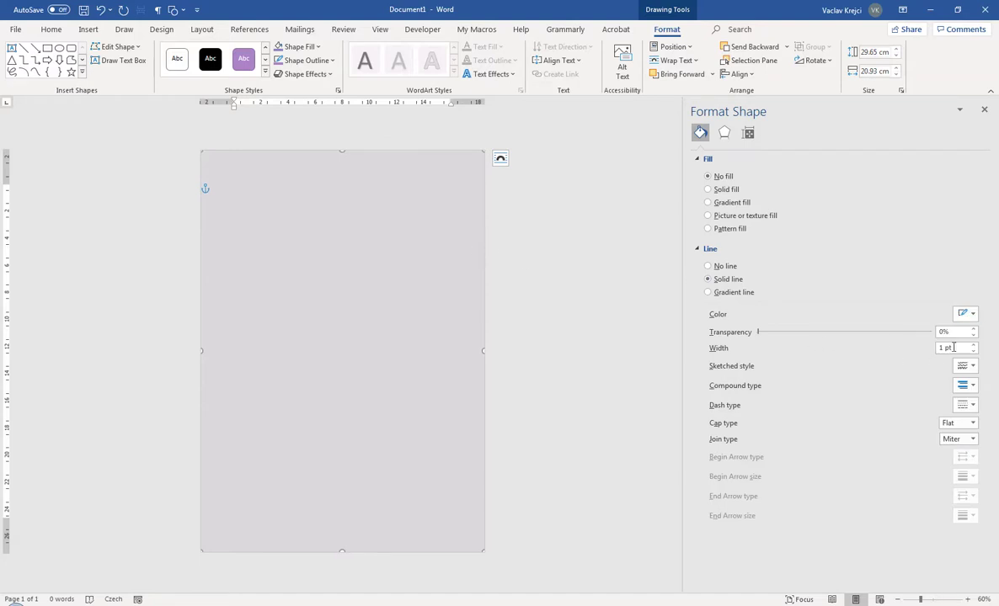
{"action": "left_click_drag", "start_coordinate": [947, 348], "coordinate": [916, 348]}
{"action": "type", "text": "200"}
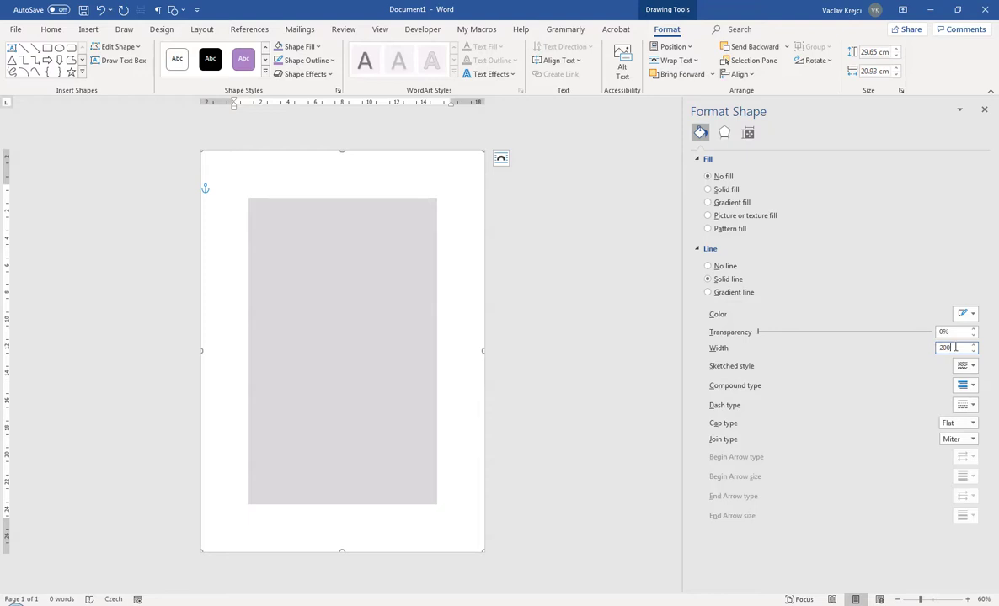
{"action": "left_click_drag", "start_coordinate": [955, 347], "coordinate": [921, 348]}
{"action": "type", "text": "50"}
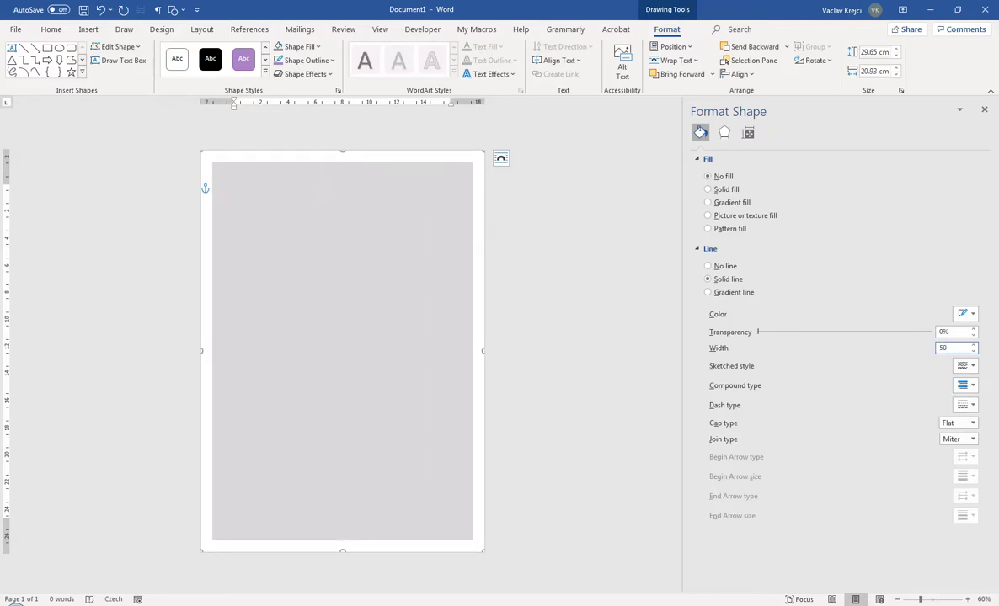
{"action": "left_click", "coordinate": [385, 275]}
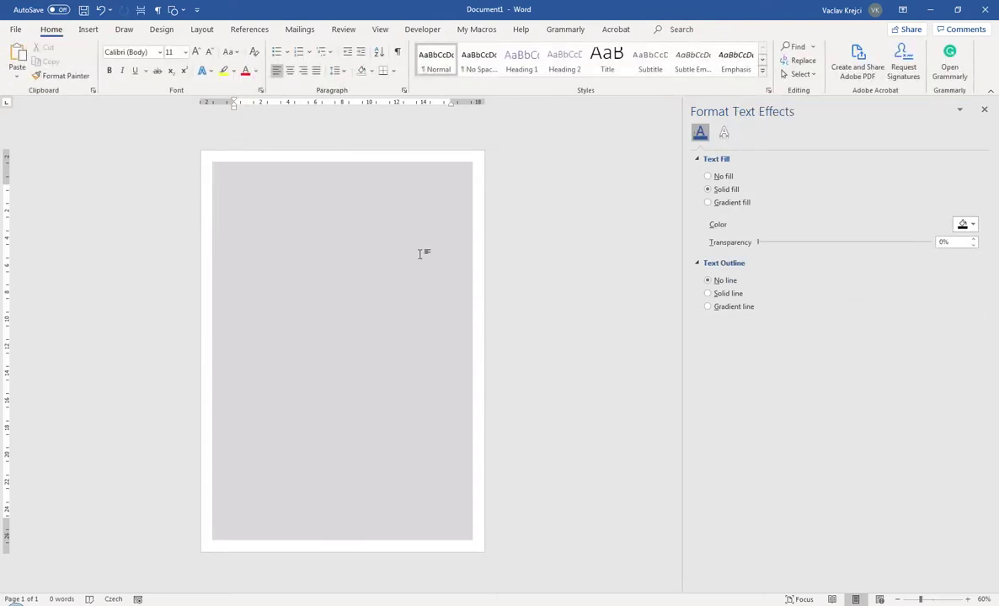
Draw a hexagon on the upper part of the page.
{"action": "left_click", "coordinate": [88, 29]}
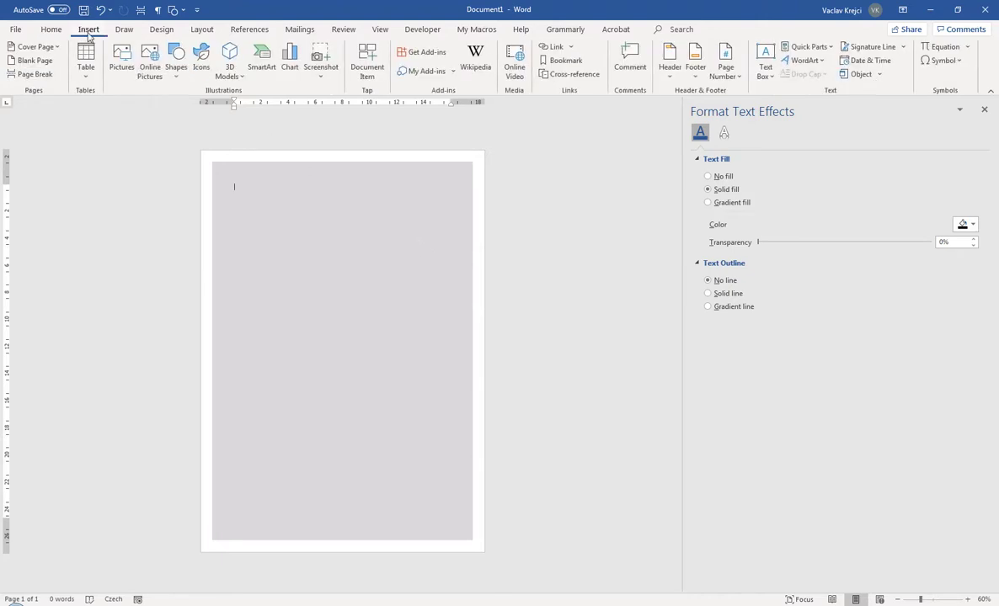
{"action": "left_click", "coordinate": [175, 69]}
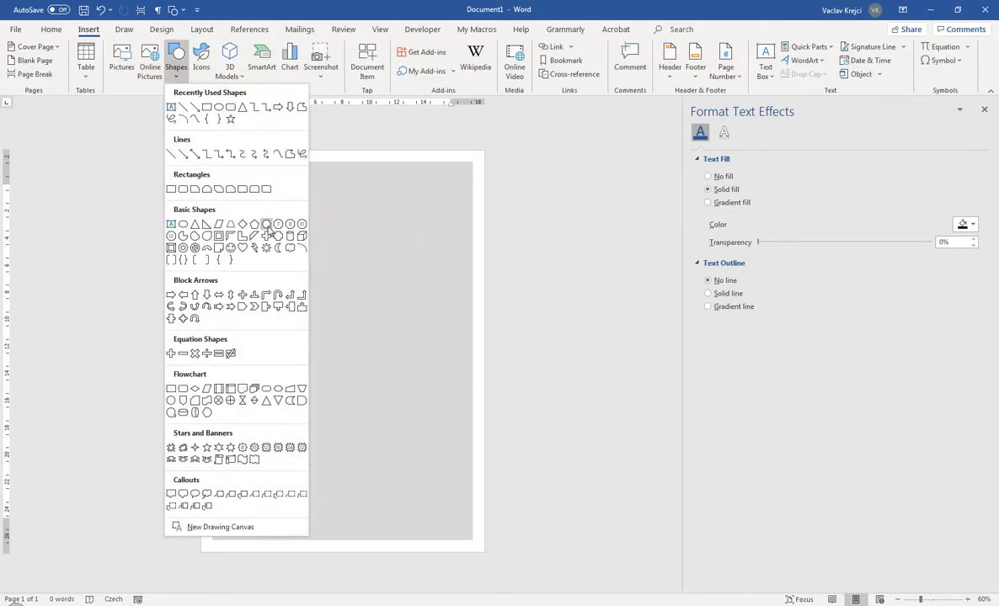
{"action": "left_click", "coordinate": [267, 226]}
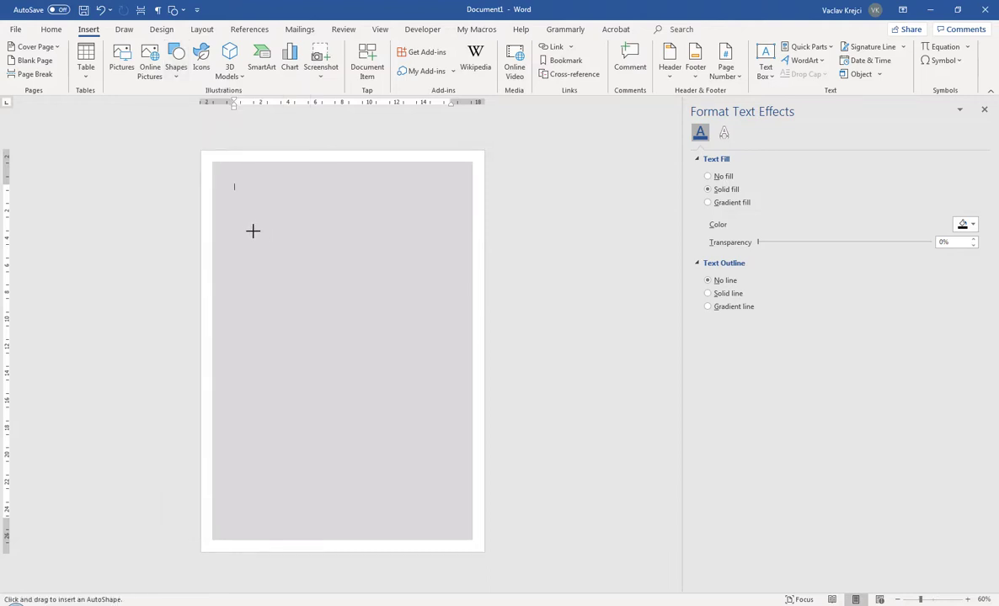
{"action": "left_click_drag", "start_coordinate": [253, 211], "coordinate": [425, 349]}
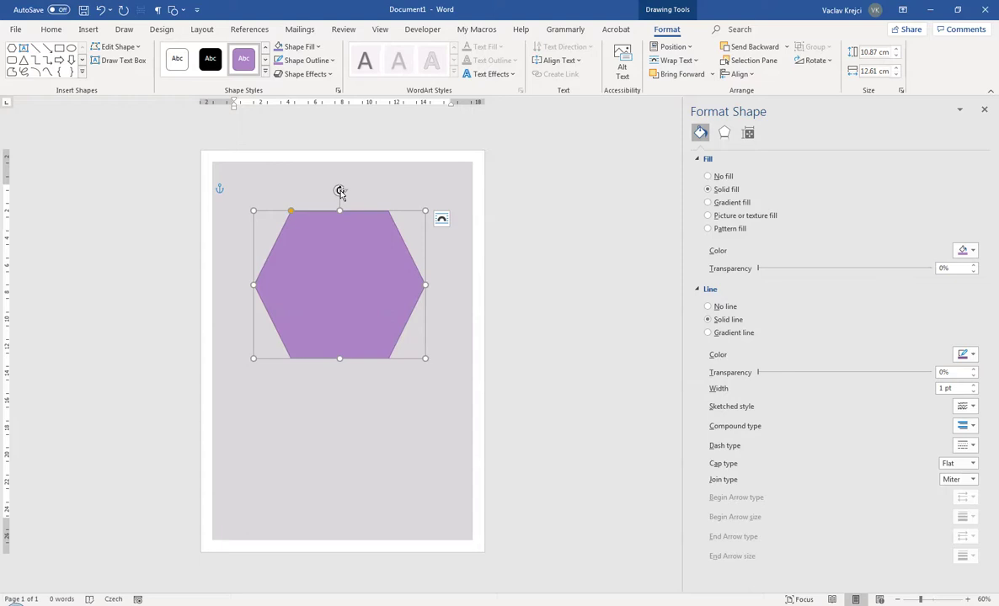
Rotate the hexagon a quarter turn and enlarge it to about 11.36 by 13.18 cm.
{"action": "left_click_drag", "start_coordinate": [339, 191], "coordinate": [414, 292]}
{"action": "left_click_drag", "start_coordinate": [414, 369], "coordinate": [420, 377]}
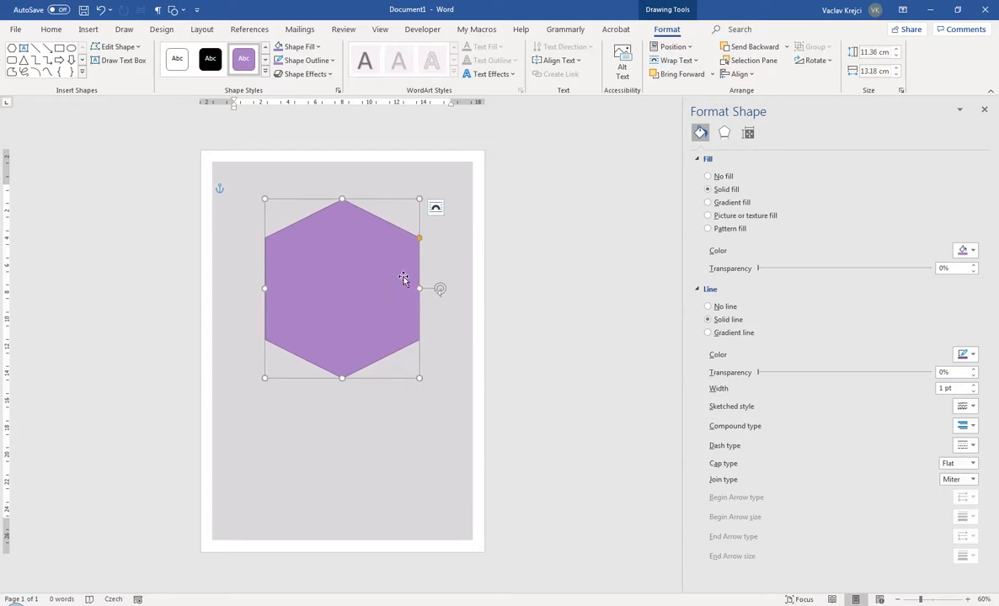
{"action": "left_click", "coordinate": [431, 256]}
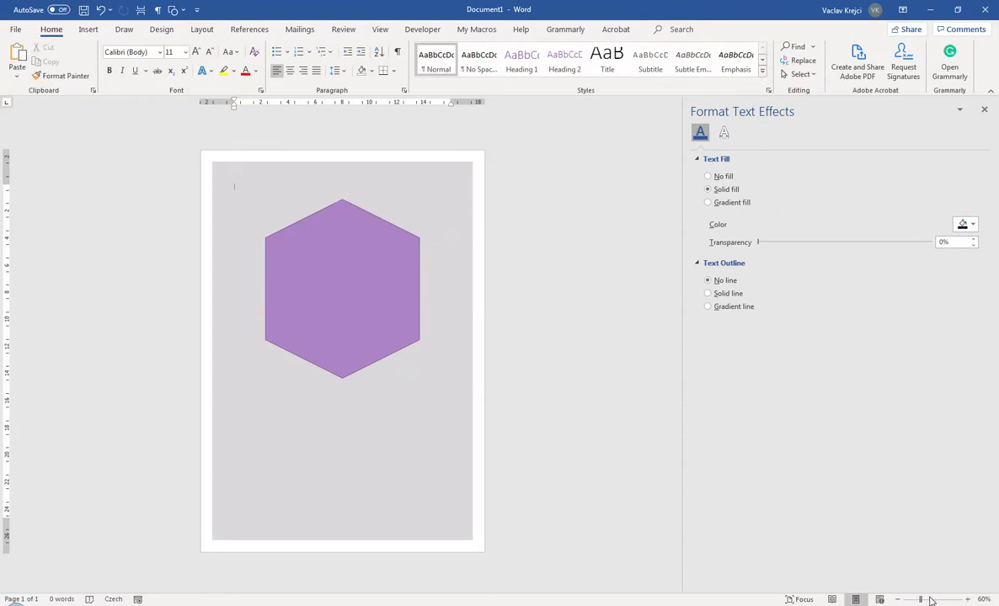
{"action": "left_click_drag", "start_coordinate": [931, 600], "coordinate": [933, 600]}
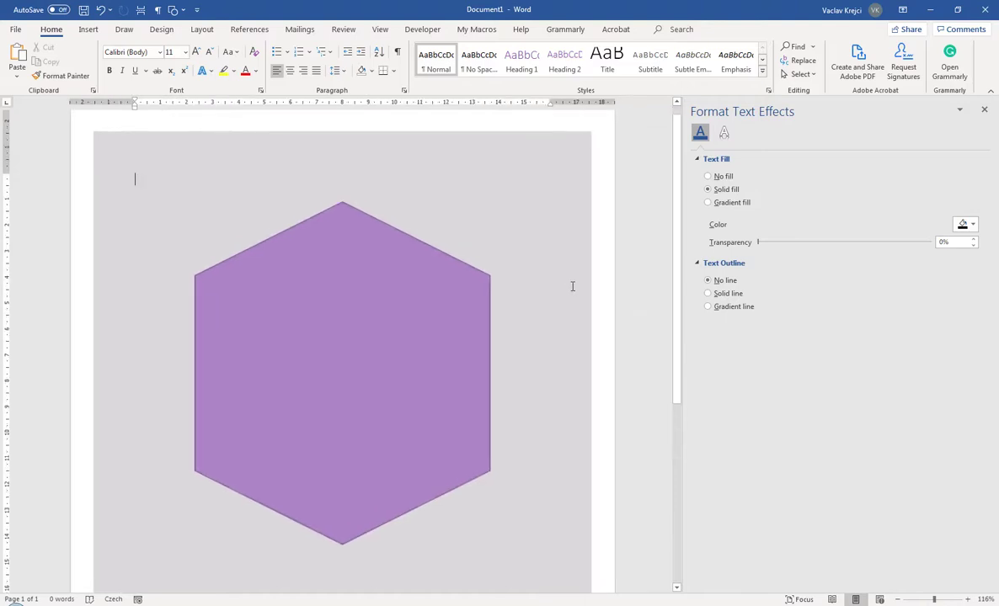
{"action": "left_click", "coordinate": [89, 30]}
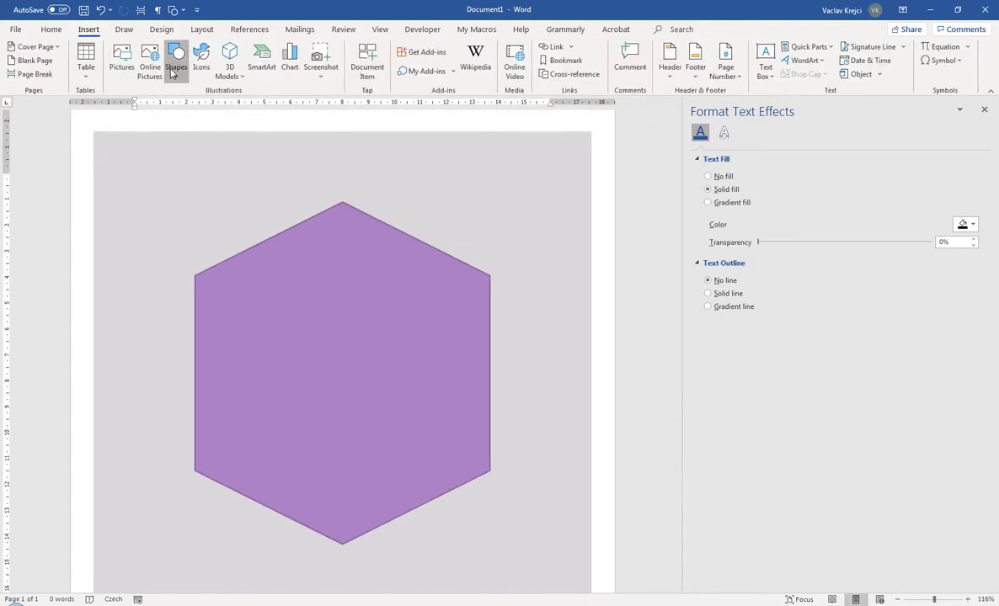
Draw a black horizontal line across the hexagon.
{"action": "left_click", "coordinate": [175, 61]}
{"action": "left_click", "coordinate": [195, 155]}
{"action": "left_click_drag", "start_coordinate": [139, 284], "coordinate": [566, 293]}
{"action": "left_click", "coordinate": [962, 314]}
{"action": "left_click", "coordinate": [914, 346]}
Rotate the line 30° and move it onto the hexagon's upper-right edge.
{"action": "right_click", "coordinate": [563, 286]}
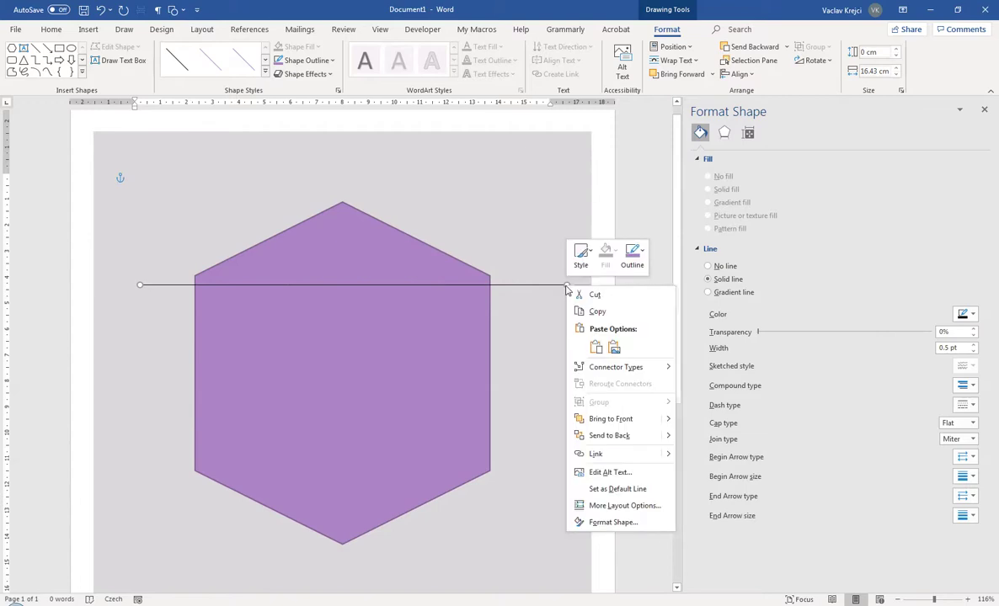
{"action": "left_click", "coordinate": [622, 506]}
{"action": "left_click", "coordinate": [408, 206]}
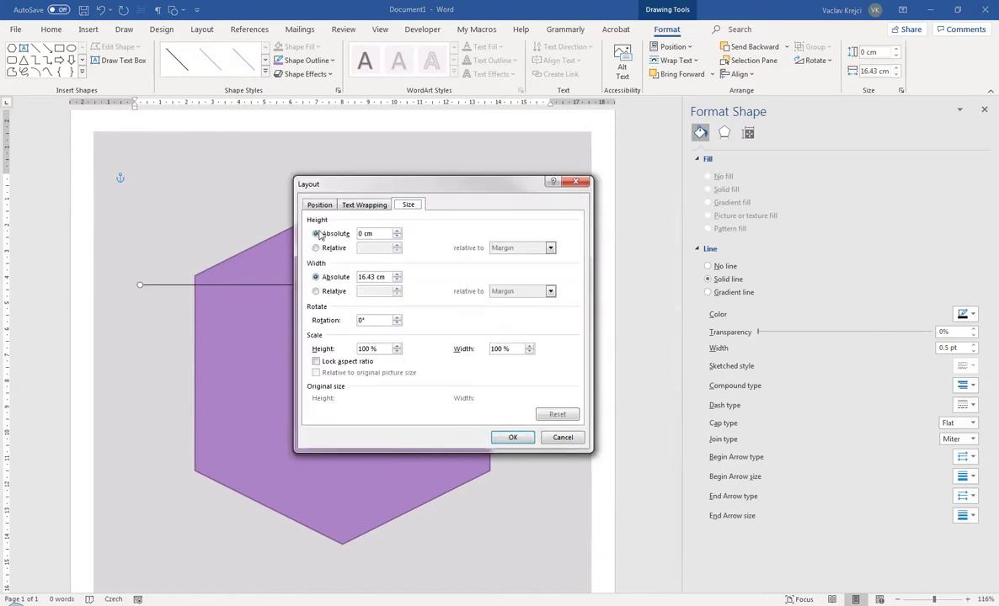
{"action": "double_click", "coordinate": [357, 320]}
{"action": "left_click", "coordinate": [508, 437]}
{"action": "left_click_drag", "start_coordinate": [495, 368], "coordinate": [518, 292]}
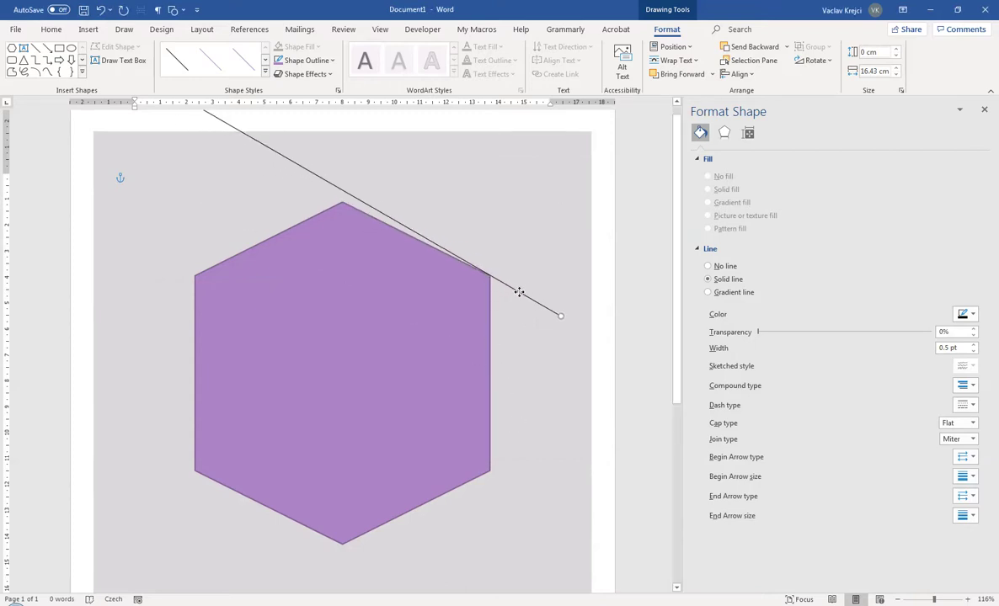
{"action": "left_click", "coordinate": [388, 234]}
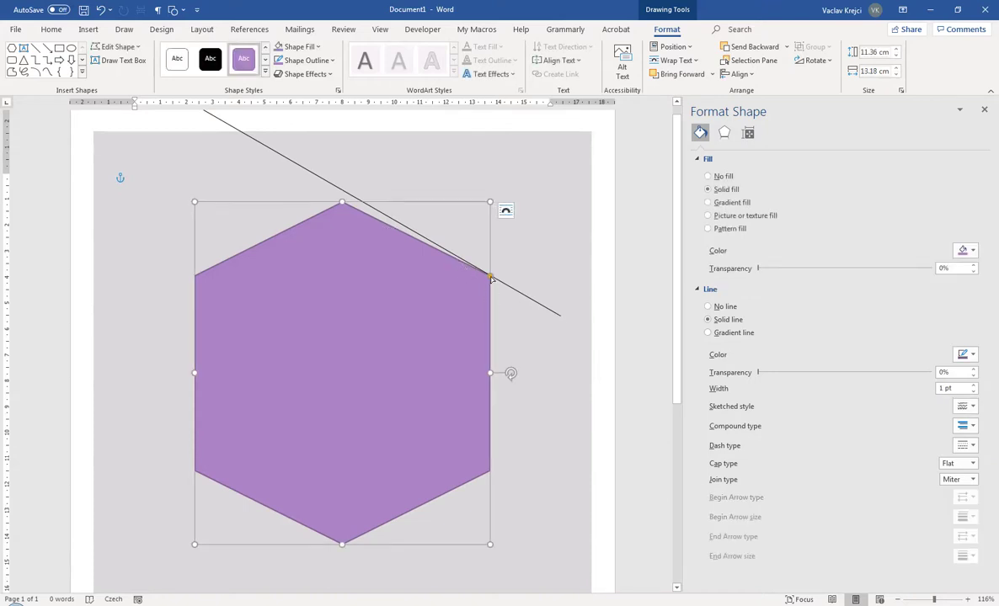
Drag the hexagon's adjustment handle until its upper-right edge lies along the 30° line.
{"action": "left_click_drag", "start_coordinate": [491, 279], "coordinate": [502, 292]}
{"action": "left_click_drag", "start_coordinate": [933, 598], "coordinate": [949, 598]}
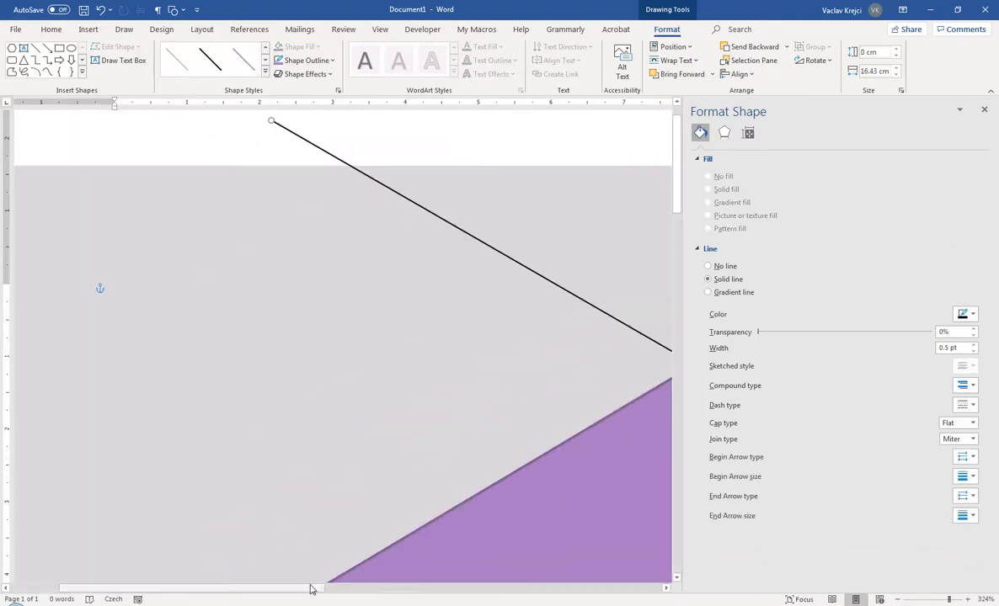
{"action": "left_click_drag", "start_coordinate": [312, 586], "coordinate": [528, 589]}
{"action": "scroll", "coordinate": [599, 480], "scroll_direction": "down", "scroll_amount": 3}
{"action": "left_click", "coordinate": [496, 346]}
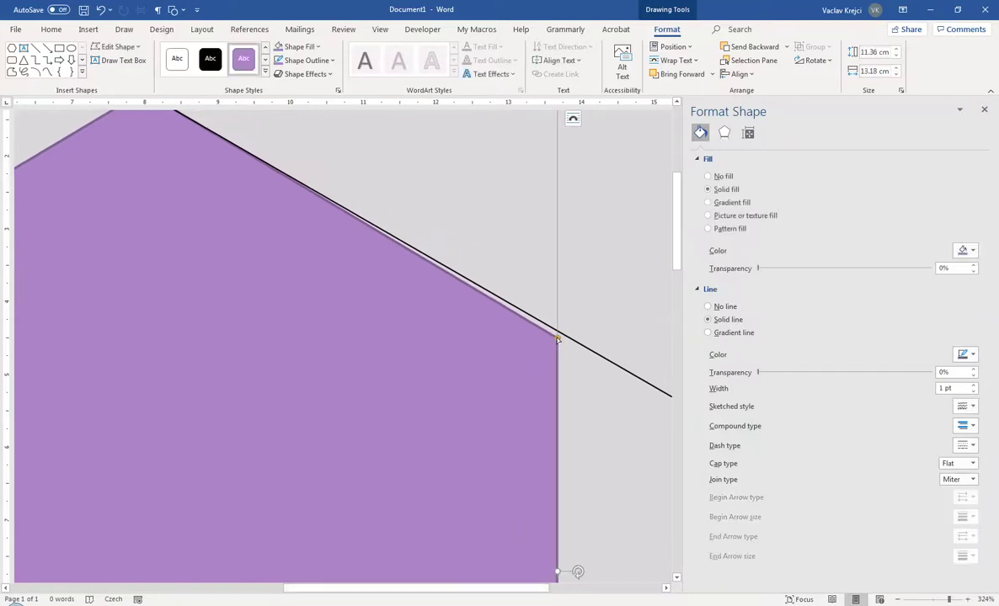
{"action": "left_click_drag", "start_coordinate": [557, 339], "coordinate": [556, 331]}
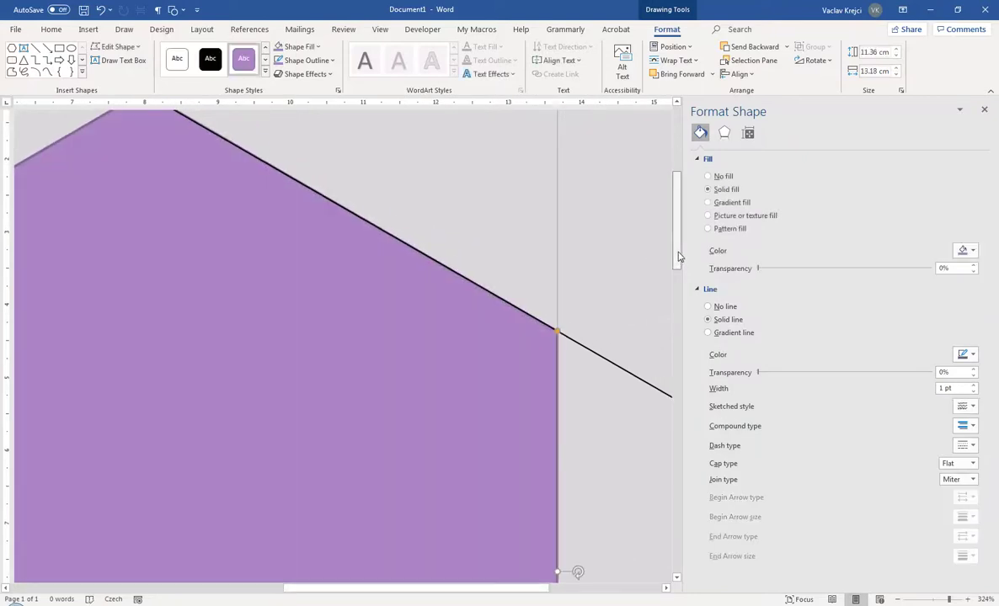
{"action": "scroll", "coordinate": [679, 255], "scroll_direction": "up", "scroll_amount": 1}
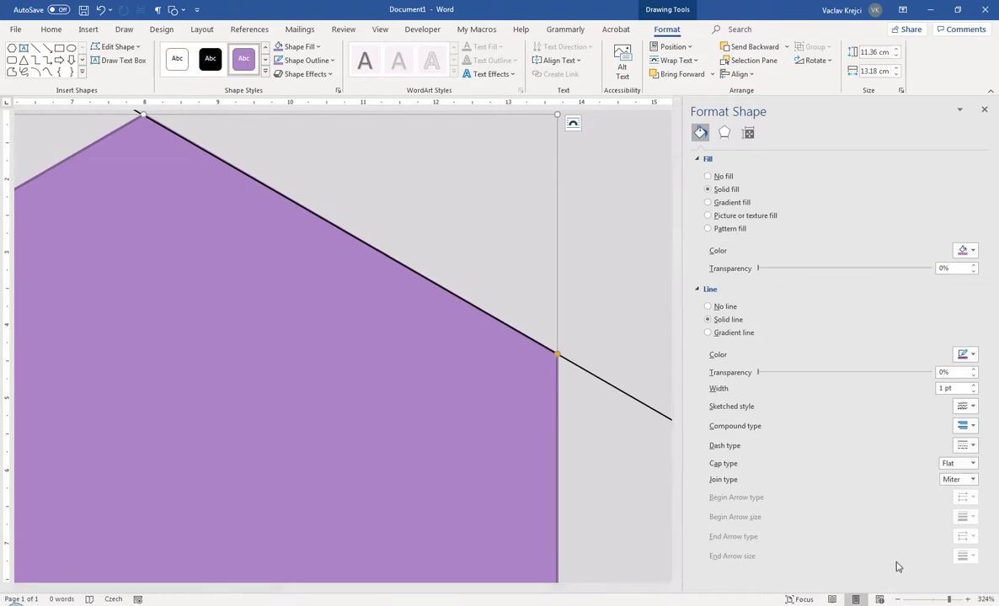
{"action": "left_click", "coordinate": [933, 600]}
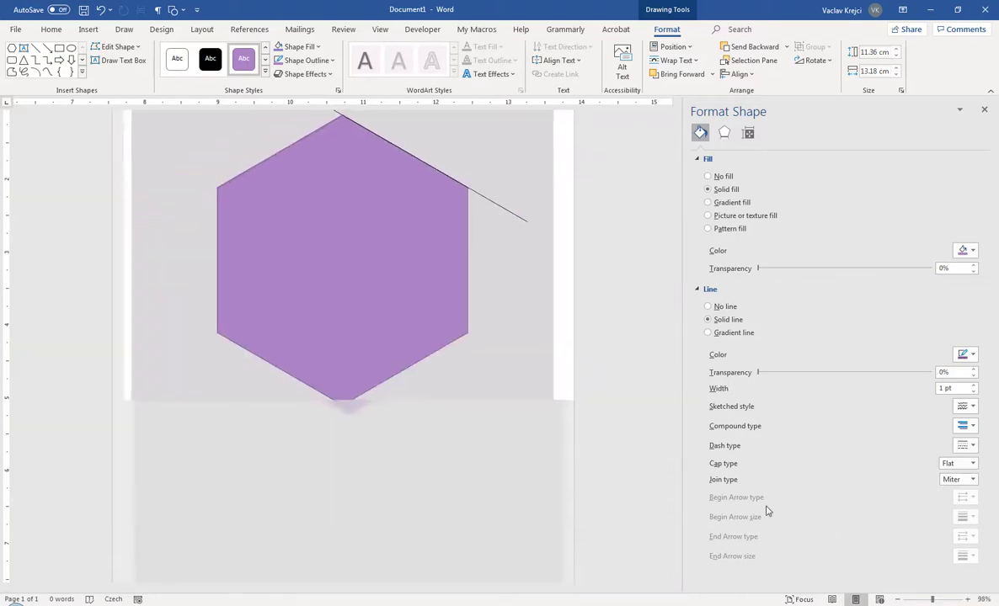
{"action": "left_click", "coordinate": [505, 214]}
{"action": "left_click", "coordinate": [896, 600]}
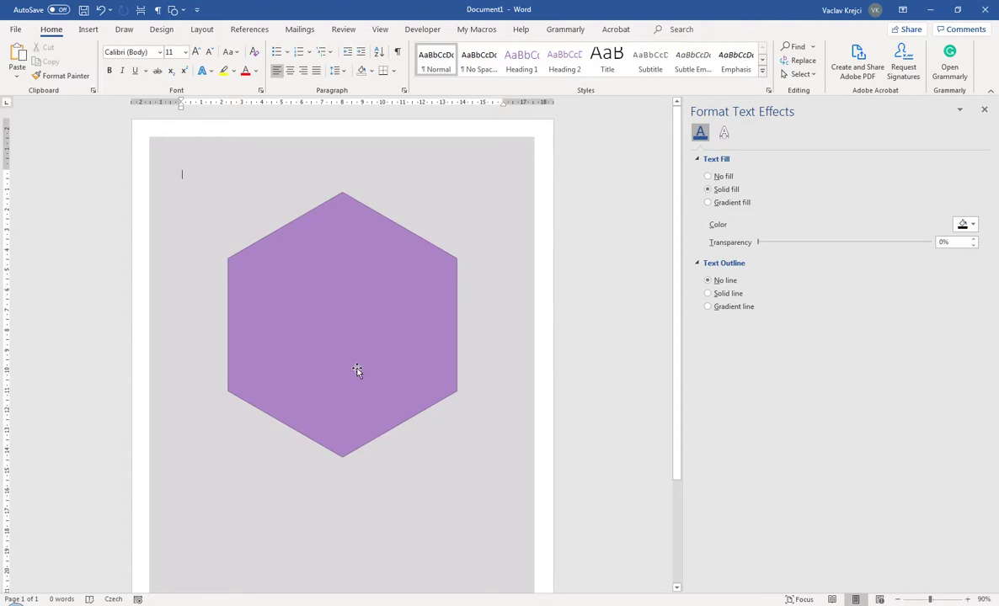
Set the hexagon's line to No line and bring up the Pexels confetti photo in Firefox.
{"action": "left_click", "coordinate": [351, 280]}
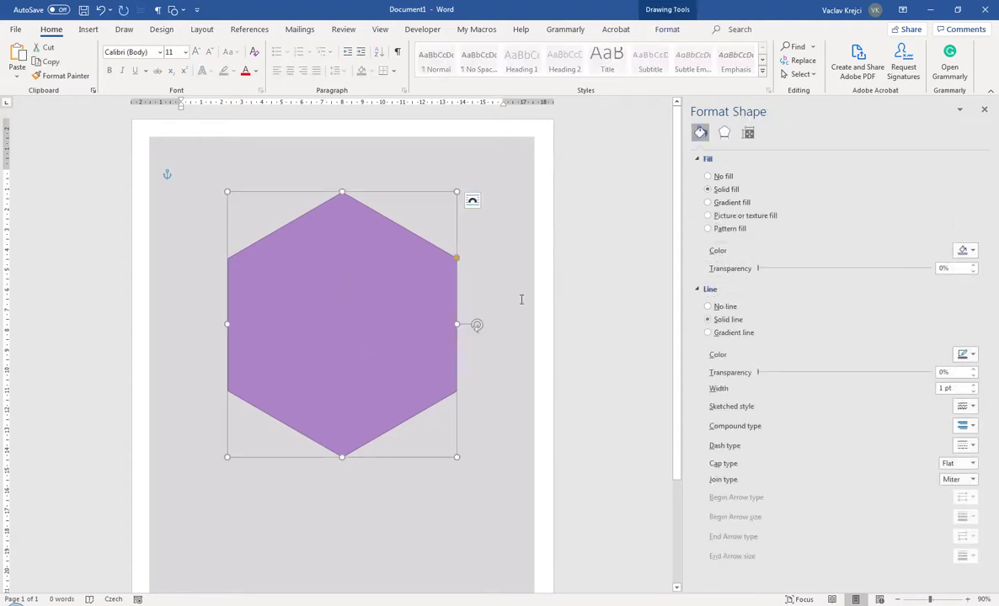
{"action": "left_click", "coordinate": [714, 308]}
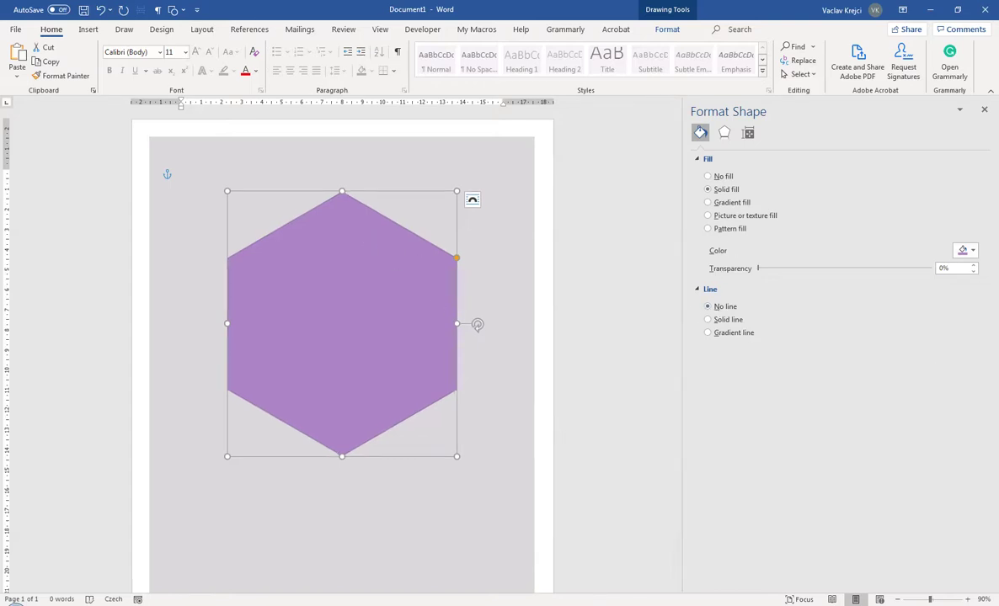
{"action": "left_click", "coordinate": [555, 530]}
{"action": "left_click", "coordinate": [445, 265]}
Copy the pink-haired confetti portrait image from the Pexels page.
{"action": "left_click", "coordinate": [563, 280]}
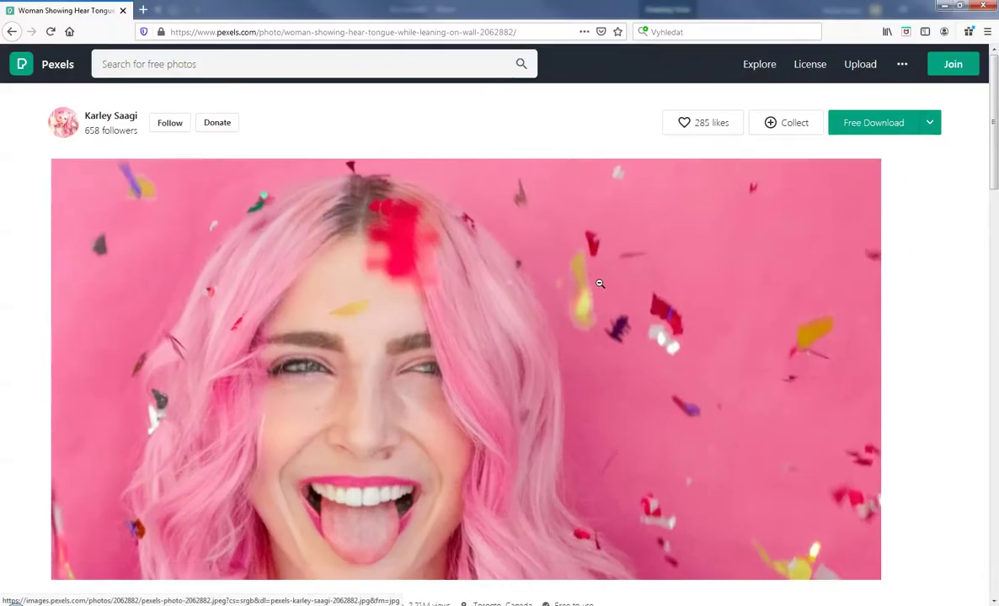
{"action": "right_click", "coordinate": [600, 287]}
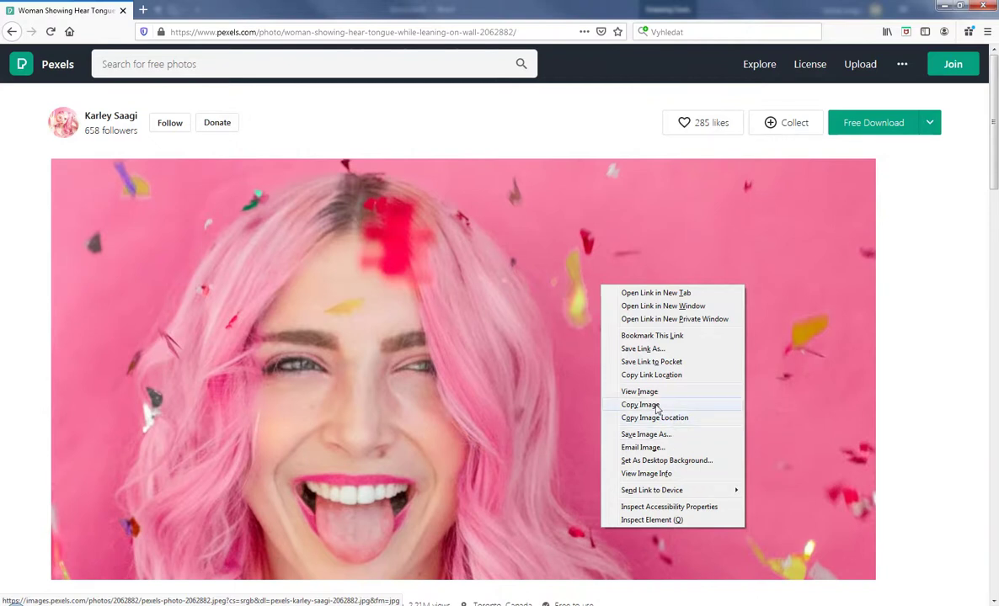
{"action": "left_click", "coordinate": [642, 405]}
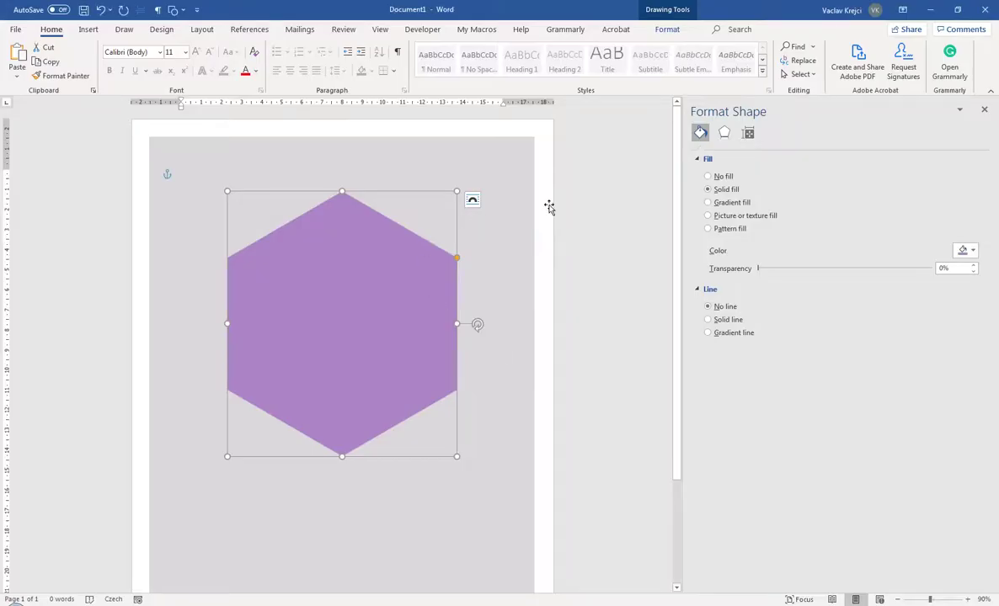
Fill the hexagon with the copied photo and uncheck 'Rotate with shape'.
{"action": "left_click", "coordinate": [719, 217]}
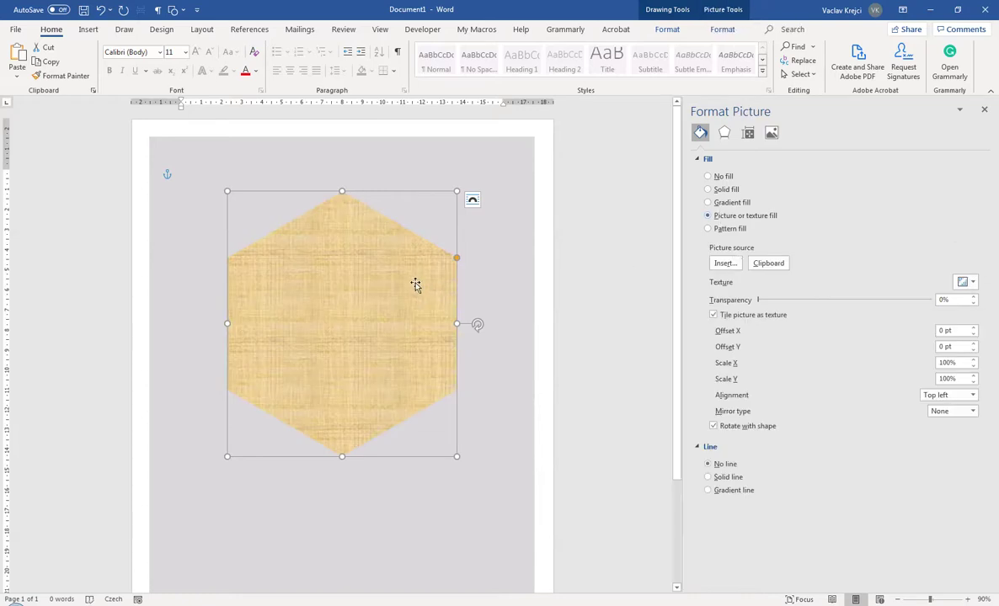
{"action": "left_click", "coordinate": [765, 264]}
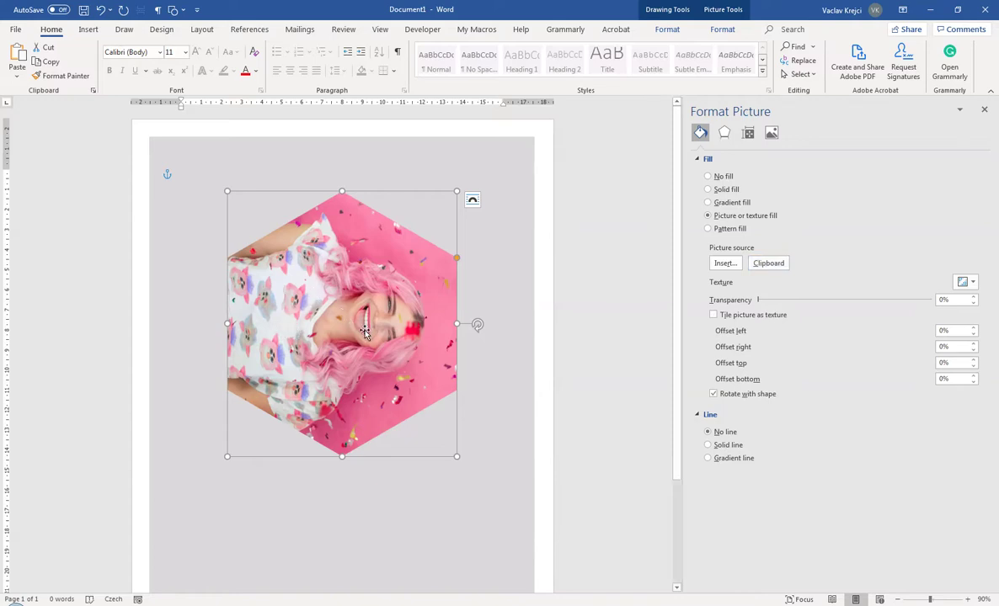
{"action": "left_click", "coordinate": [728, 396]}
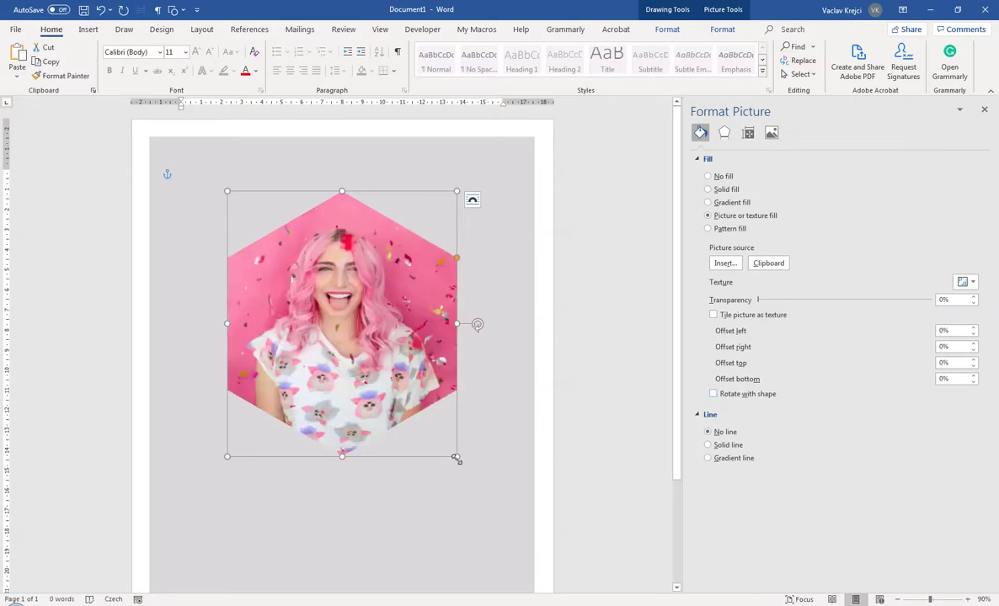
{"action": "left_click_drag", "start_coordinate": [456, 459], "coordinate": [499, 529]}
{"action": "left_click_drag", "start_coordinate": [509, 413], "coordinate": [459, 428]}
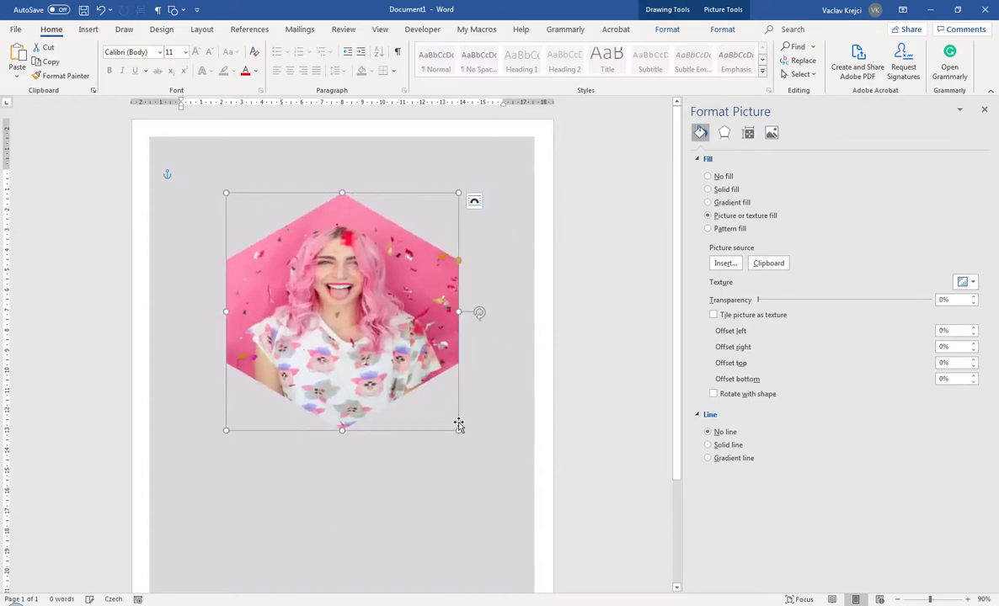
{"action": "left_click", "coordinate": [100, 11]}
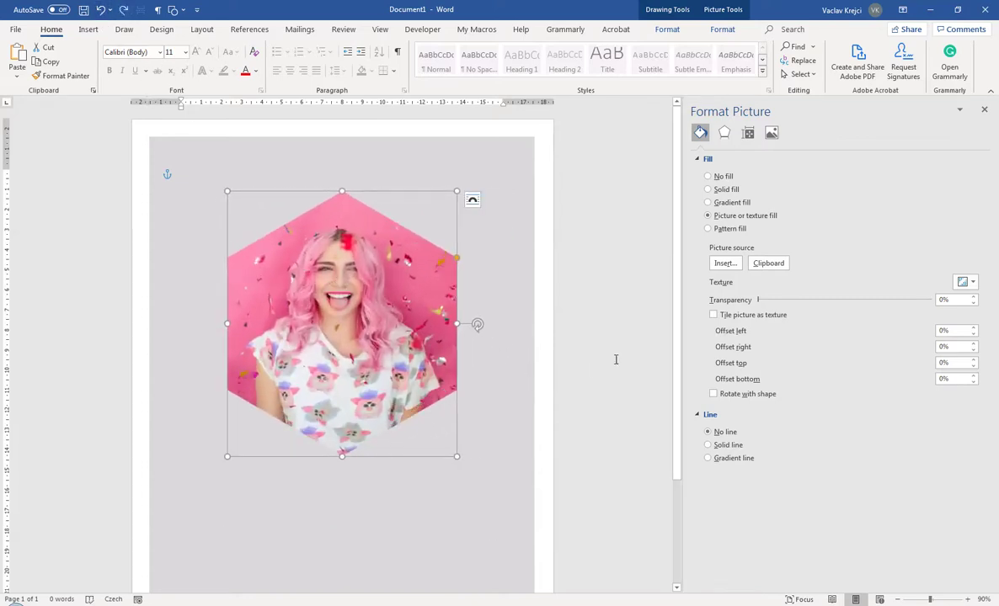
Tile the photo as a texture at 45% scale, centre-aligned.
{"action": "left_click", "coordinate": [713, 315]}
{"action": "left_click_drag", "start_coordinate": [957, 363], "coordinate": [897, 367]}
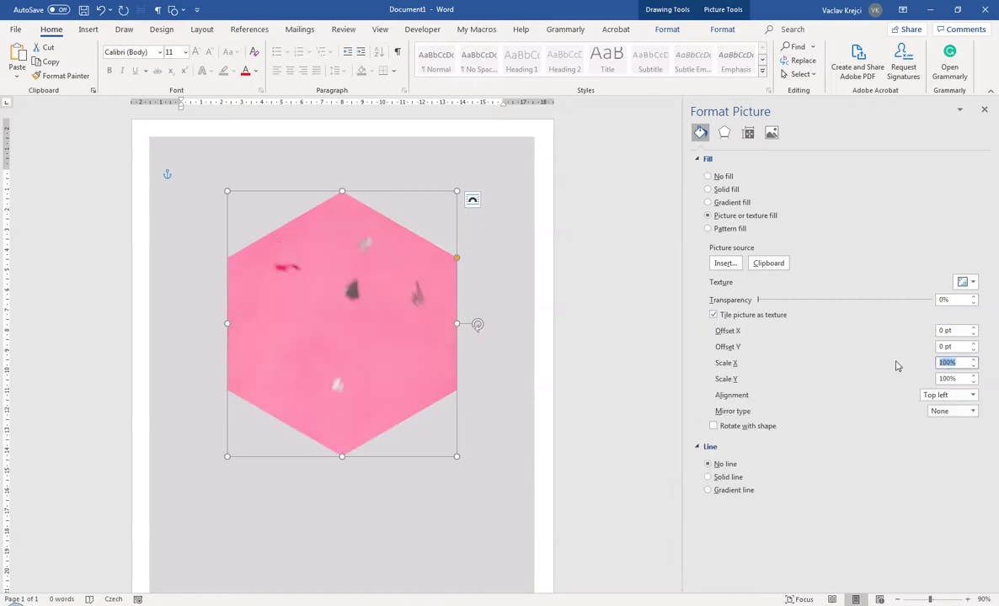
{"action": "type", "text": "45"}
{"action": "key", "text": "Tab"}
{"action": "type", "text": "45"}
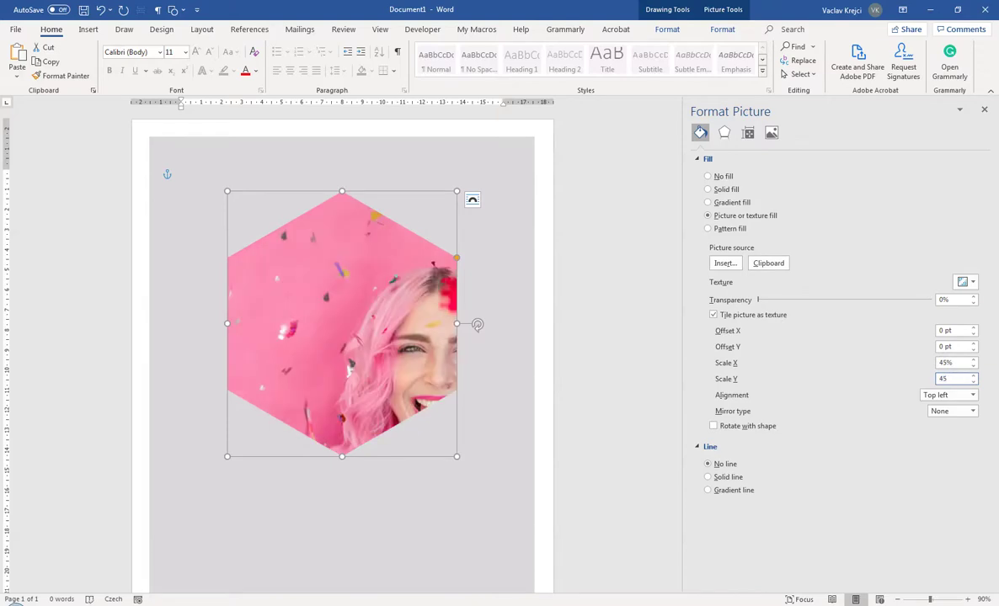
{"action": "left_click", "coordinate": [948, 395]}
{"action": "left_click", "coordinate": [955, 454]}
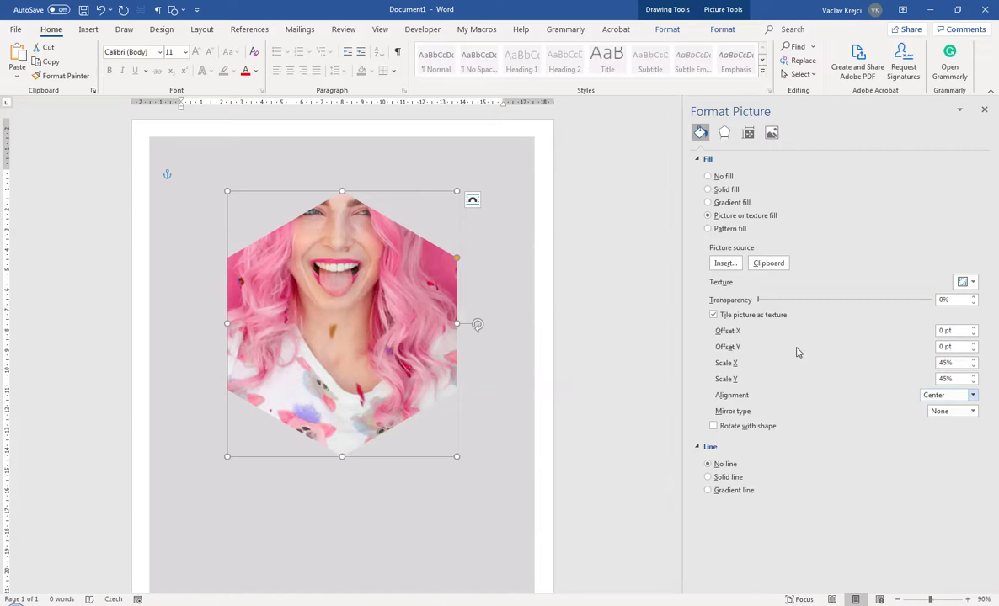
Set the tiled photo's vertical offset to 70 pt and its X/Y scale to 35%.
{"action": "triple_click", "coordinate": [942, 347]}
{"action": "type", "text": "60"}
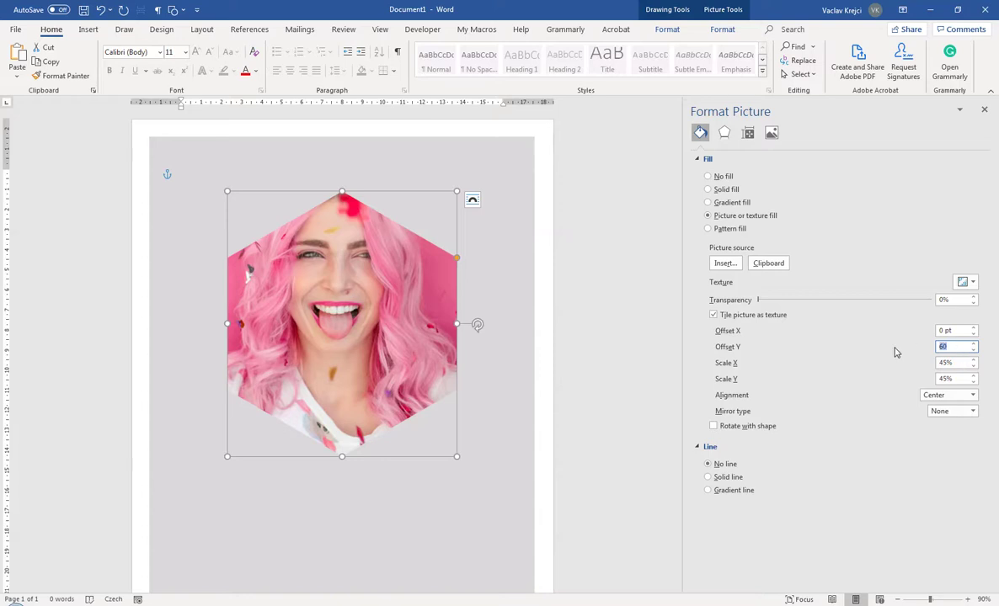
{"action": "key", "text": "BackSpace"}
{"action": "key", "text": "BackSpace"}
{"action": "type", "text": "70"}
{"action": "key", "text": "Tab"}
{"action": "type", "text": "35"}
{"action": "key", "text": "Tab"}
{"action": "type", "text": "35"}
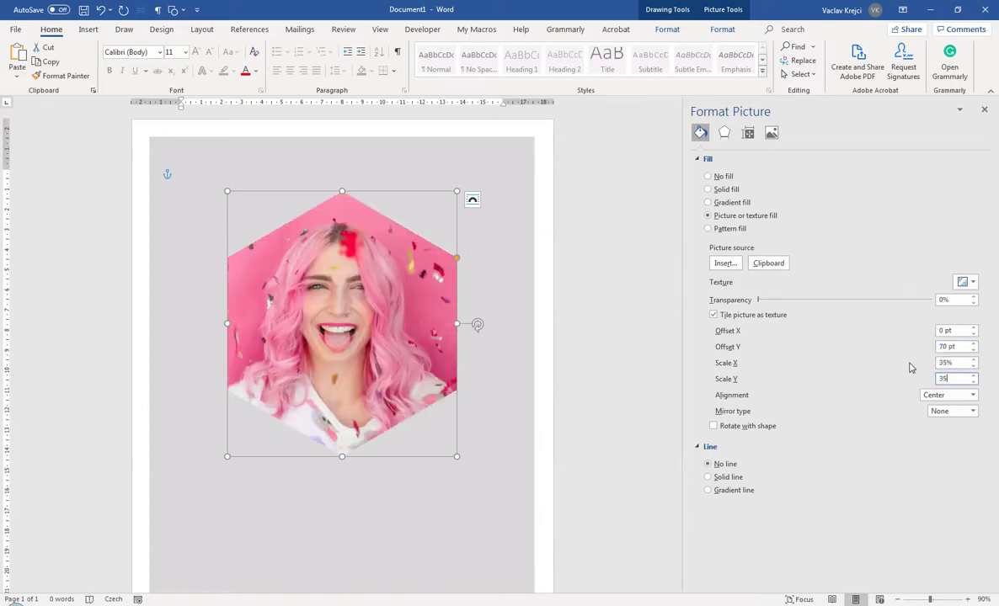
{"action": "key", "text": "Tab"}
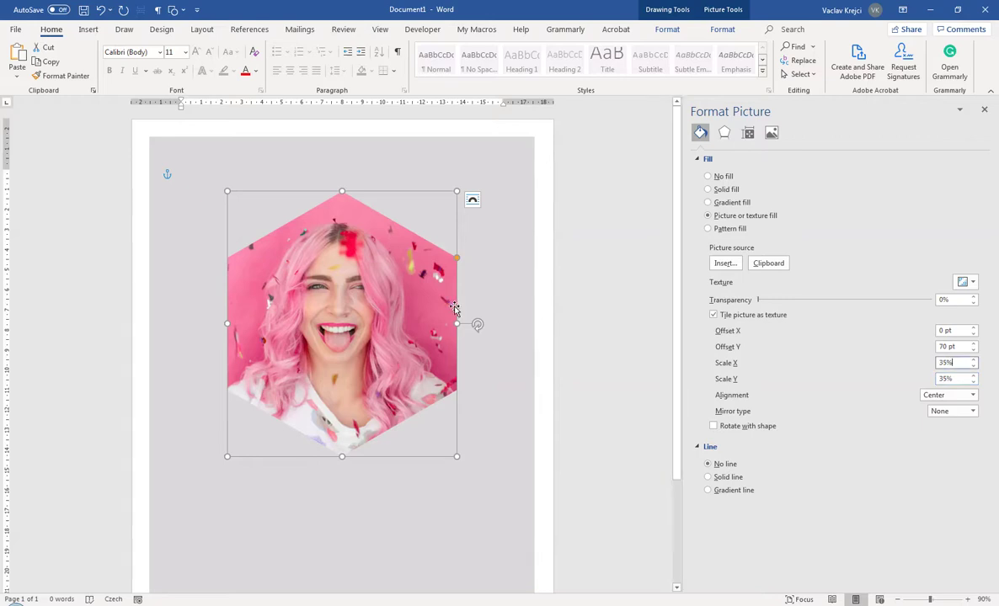
{"action": "left_click", "coordinate": [477, 312]}
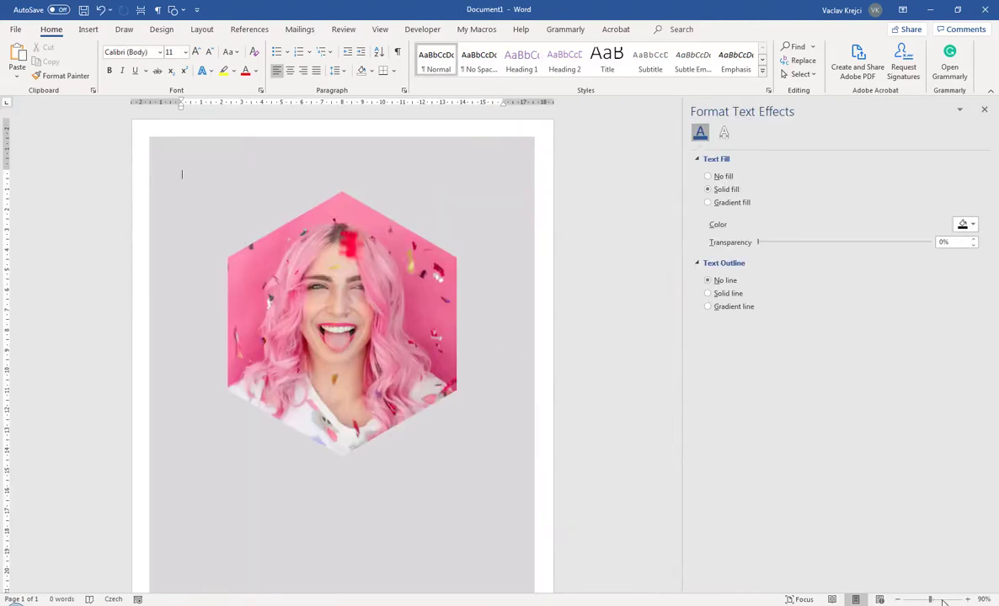
Zoom the page to 140% and scroll down so the hexagon photo fills the window.
{"action": "left_click_drag", "start_coordinate": [943, 602], "coordinate": [935, 601]}
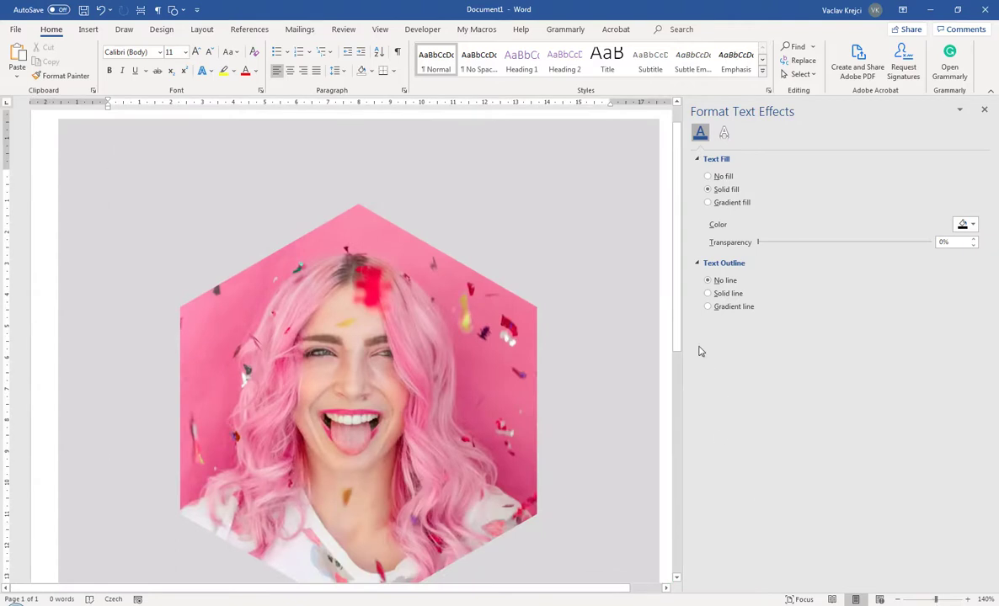
{"action": "scroll", "coordinate": [679, 338], "scroll_direction": "down", "scroll_amount": 1}
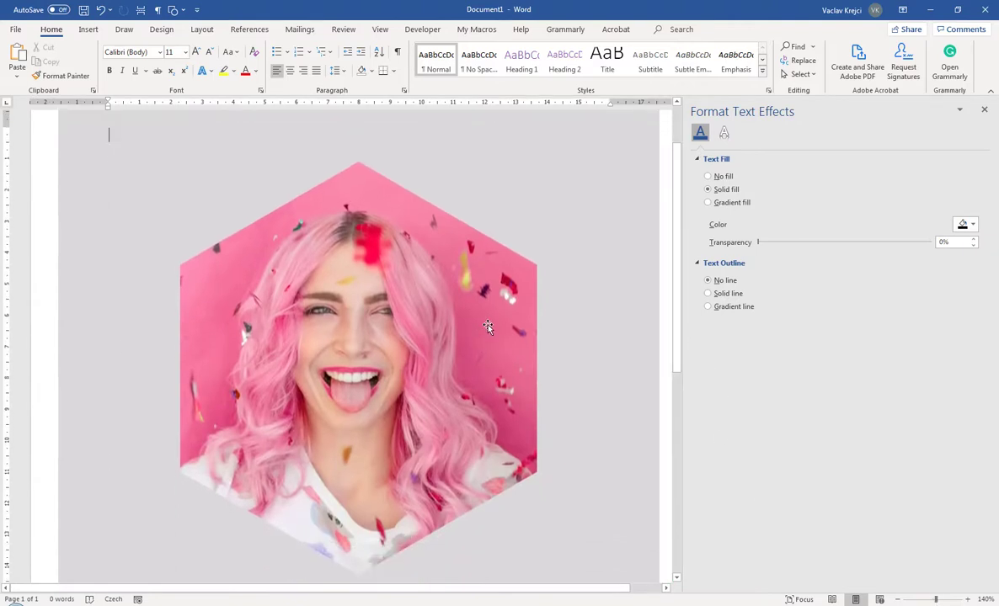
Draw three thin lines across the hexagon: two corner-to-corner diagonals and one vertical from top to bottom vertex.
{"action": "left_click", "coordinate": [88, 29]}
{"action": "left_click", "coordinate": [176, 57]}
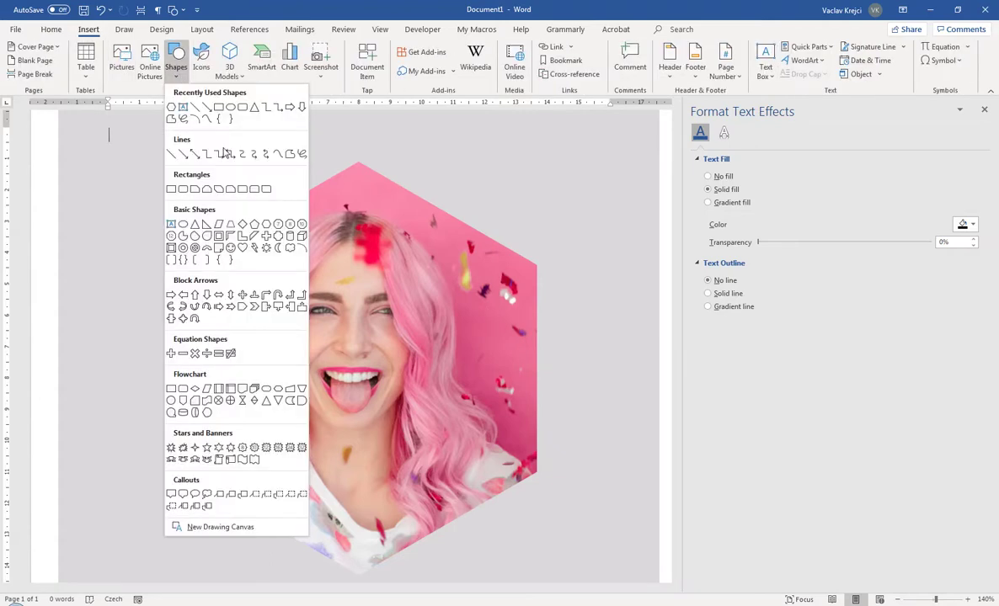
{"action": "left_click", "coordinate": [195, 110]}
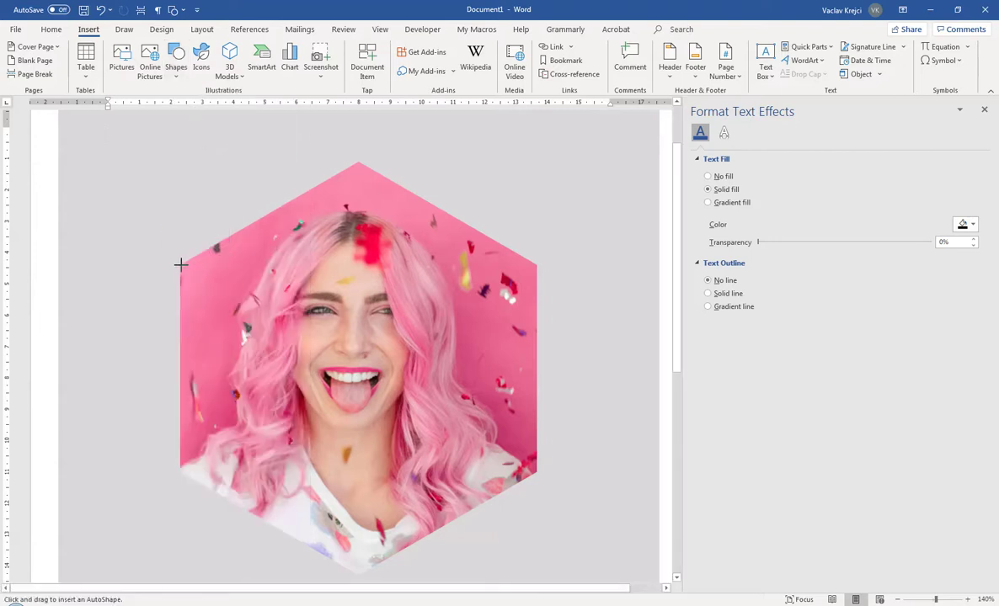
{"action": "key", "text": "Escape"}
{"action": "left_click_drag", "start_coordinate": [537, 469], "coordinate": [180, 265]}
{"action": "left_click", "coordinate": [35, 49]}
{"action": "key", "text": "Escape"}
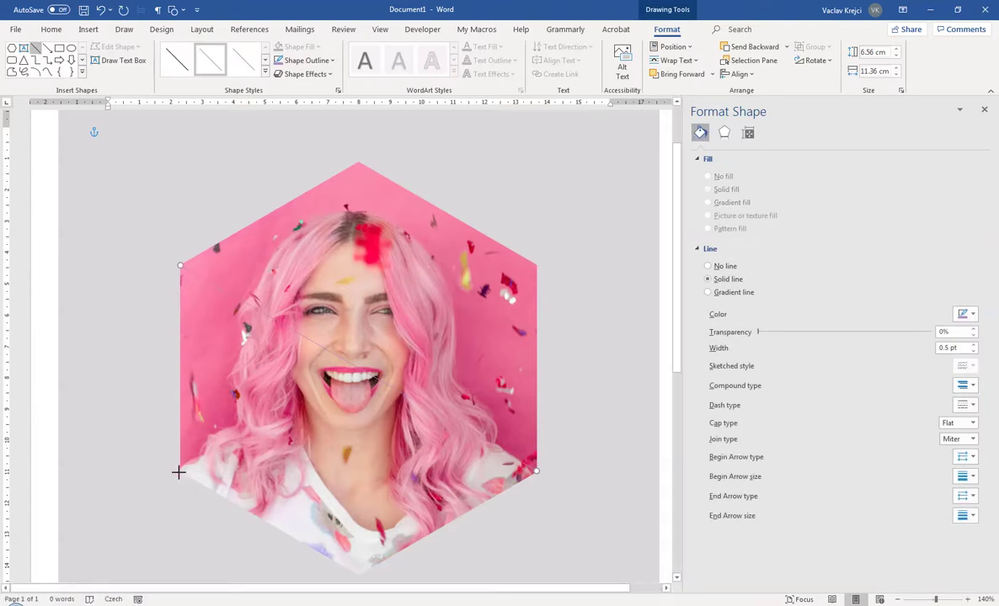
{"action": "left_click_drag", "start_coordinate": [178, 473], "coordinate": [537, 265]}
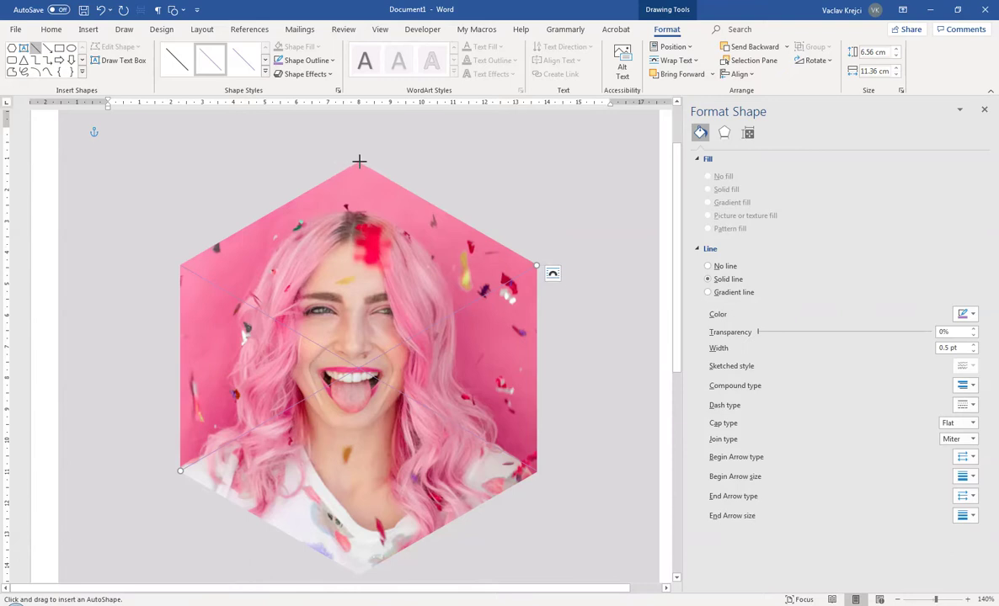
{"action": "key", "text": "Escape"}
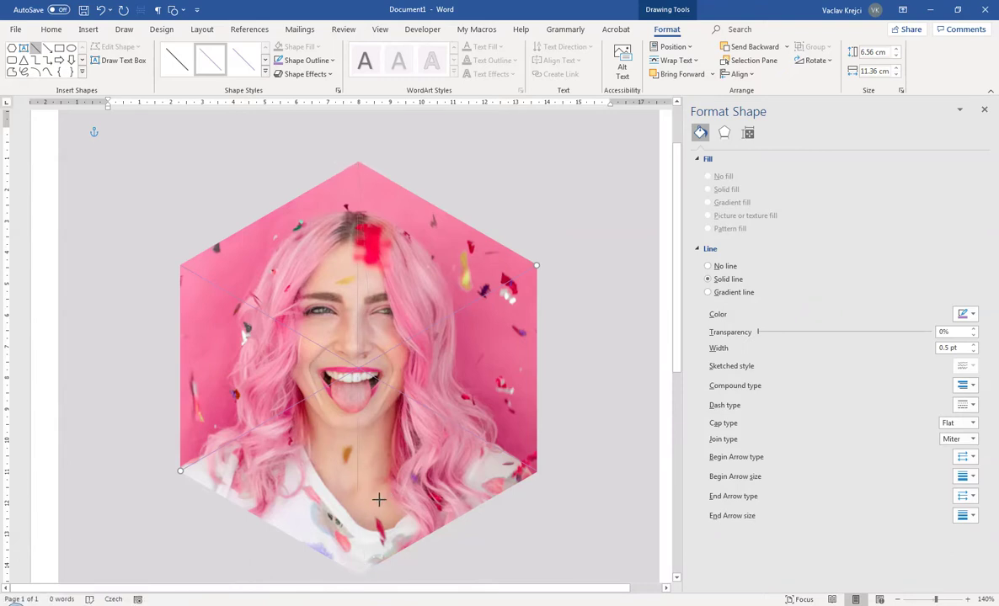
{"action": "left_click_drag", "start_coordinate": [379, 500], "coordinate": [369, 575]}
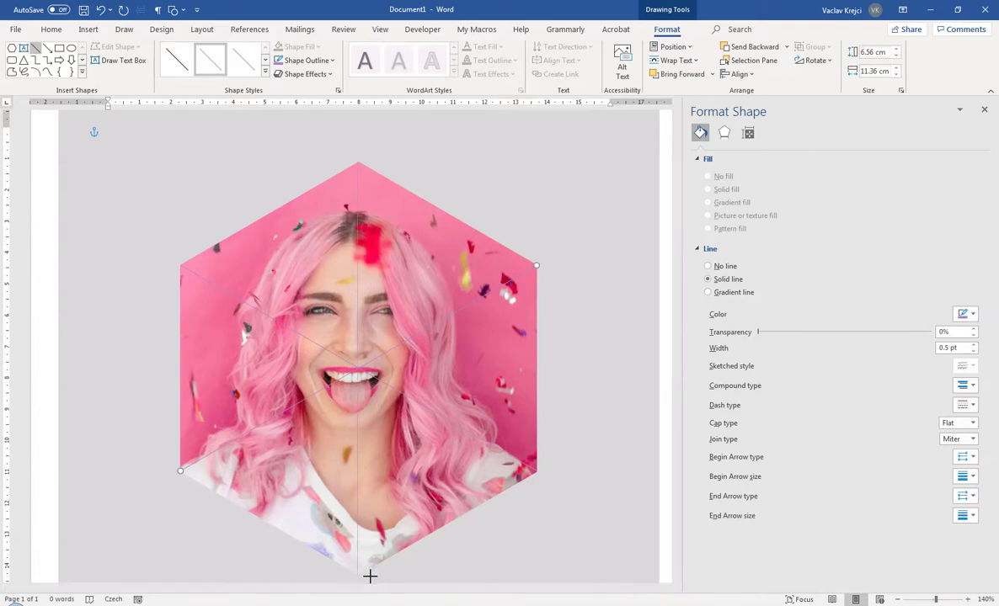
Make the selected dividing lines white and 2 pt thick.
{"action": "left_click", "coordinate": [412, 395], "text": "shift"}
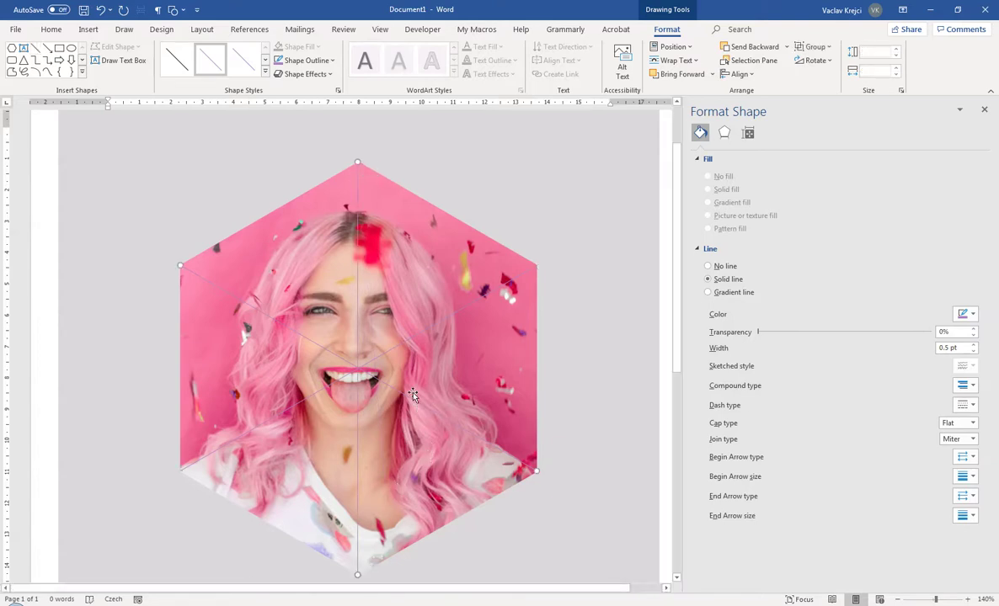
{"action": "left_click", "coordinate": [405, 341], "text": "shift"}
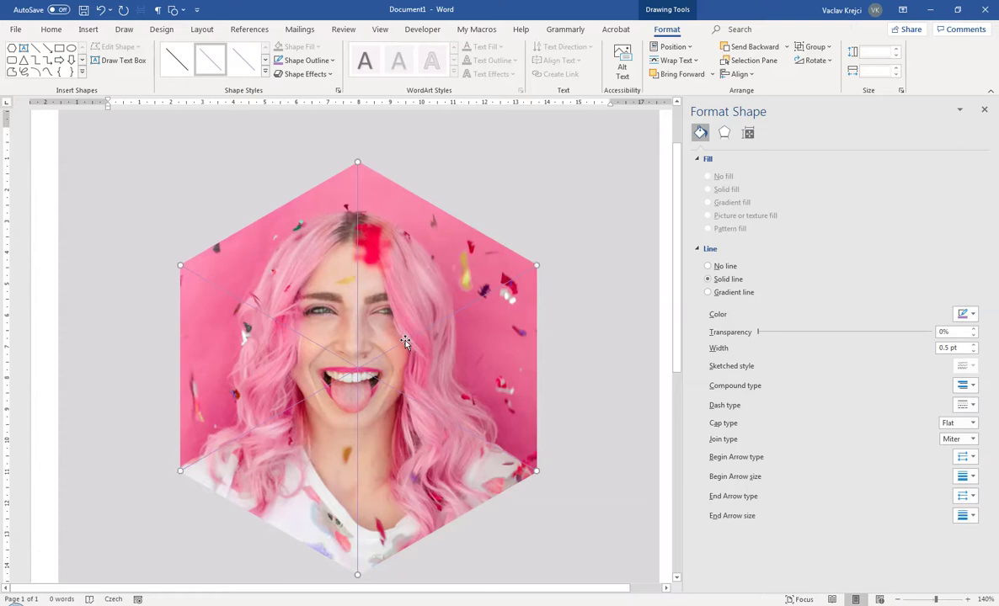
{"action": "left_click", "coordinate": [967, 315]}
{"action": "left_click", "coordinate": [922, 352]}
{"action": "left_click", "coordinate": [922, 347]}
{"action": "type", "text": "2"}
{"action": "key", "text": "Return"}
{"action": "left_click", "coordinate": [597, 323]}
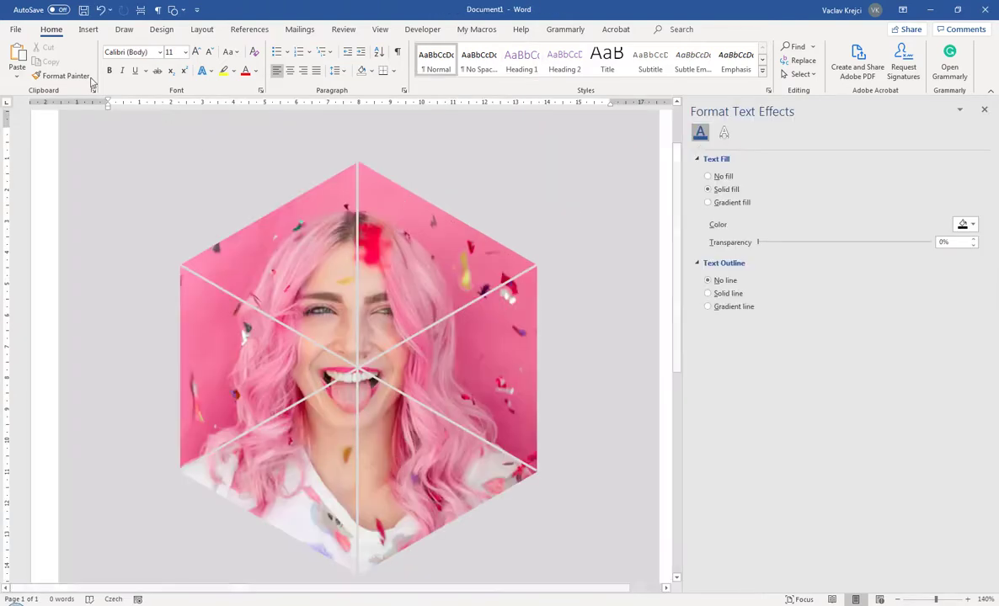
Draw three lines joining the hexagon's top vertex and its two lower side corners into a triangle.
{"action": "left_click", "coordinate": [93, 29]}
{"action": "left_click", "coordinate": [176, 61]}
{"action": "left_click", "coordinate": [178, 94]}
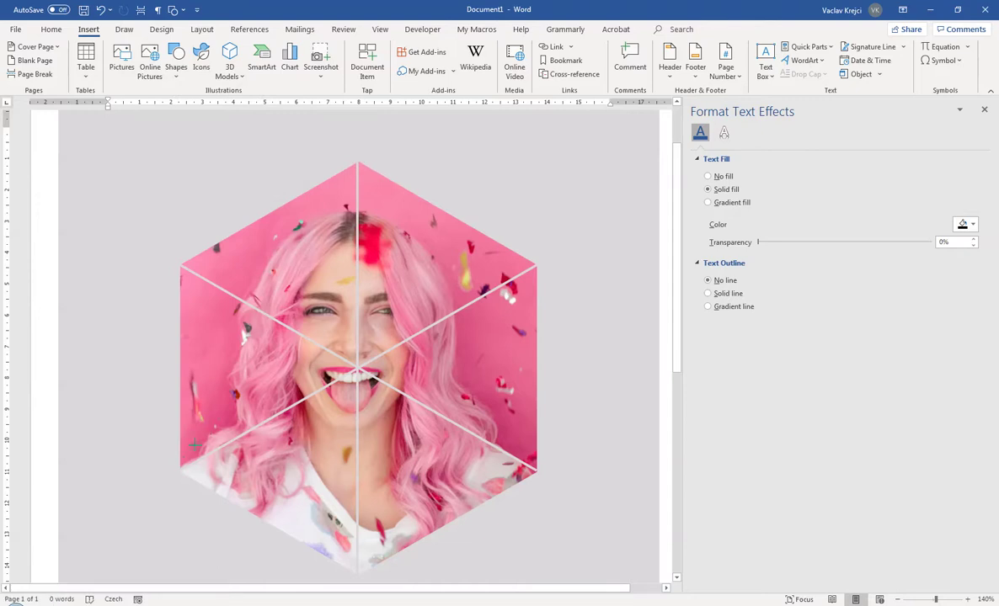
{"action": "left_click_drag", "start_coordinate": [178, 471], "coordinate": [358, 162]}
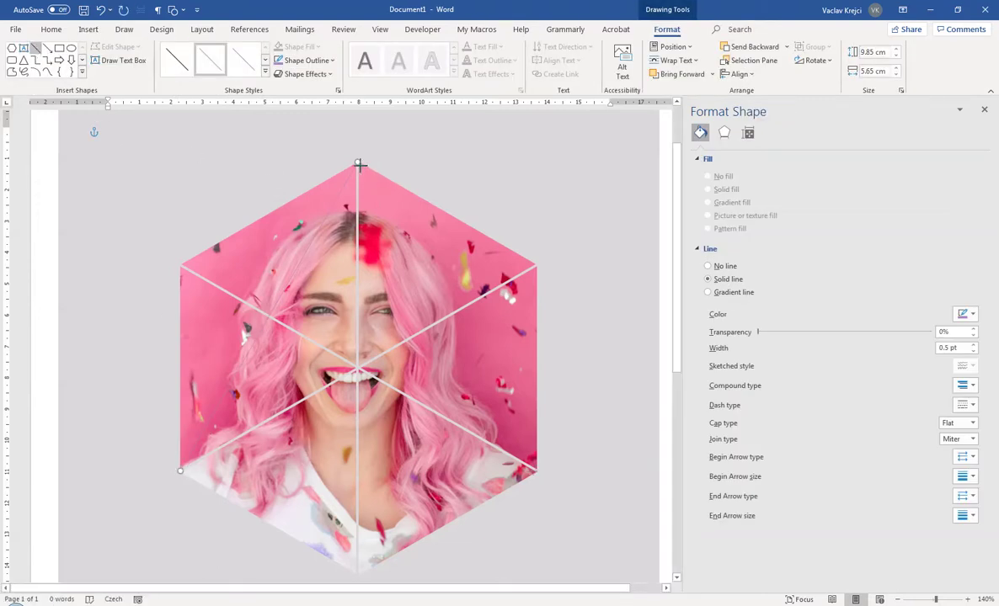
{"action": "left_click_drag", "start_coordinate": [358, 164], "coordinate": [536, 471]}
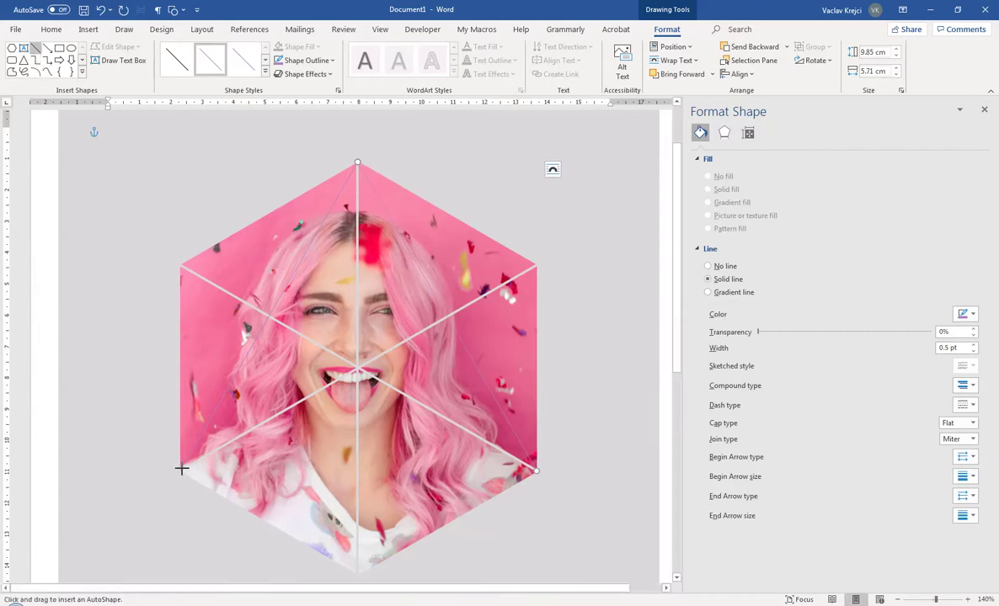
{"action": "left_click_drag", "start_coordinate": [181, 469], "coordinate": [537, 471]}
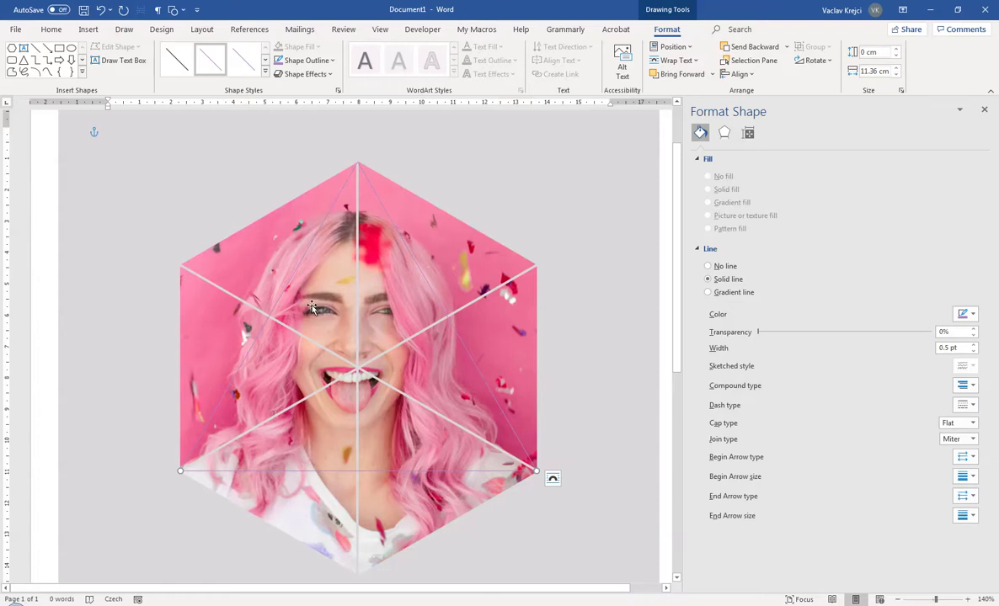
Use Format Painter to copy the white 2 pt line style onto the diagonals, right triangle side and bottom line.
{"action": "left_click", "coordinate": [54, 31]}
{"action": "left_click", "coordinate": [61, 76]}
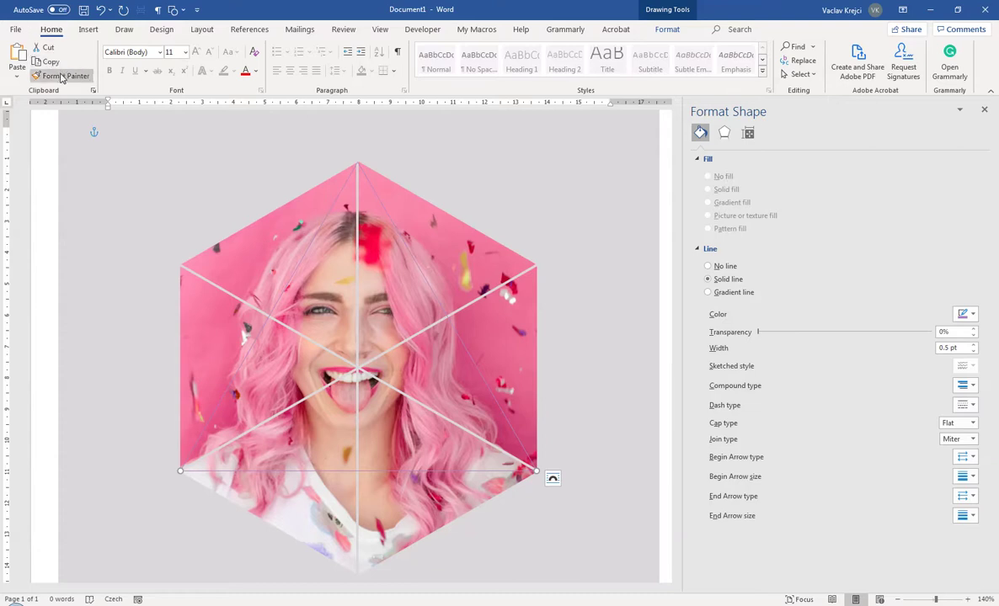
{"action": "left_click", "coordinate": [203, 281]}
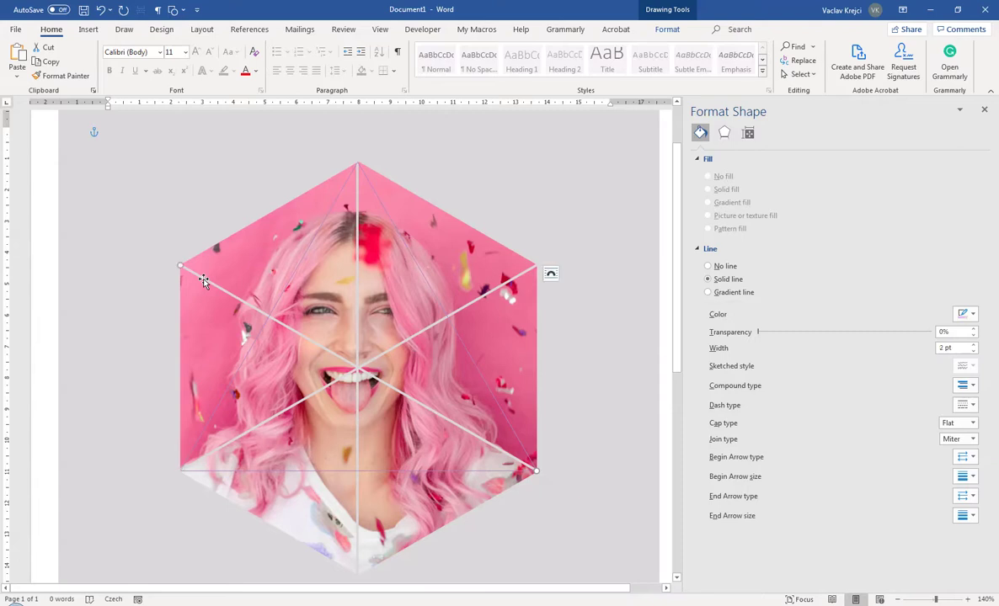
{"action": "left_click", "coordinate": [58, 75]}
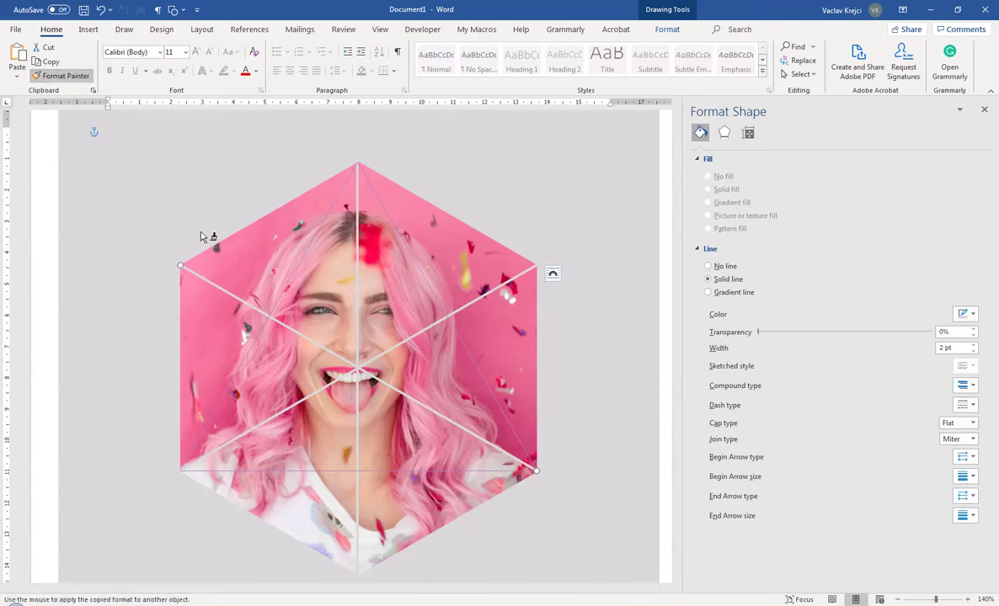
{"action": "left_click", "coordinate": [319, 231]}
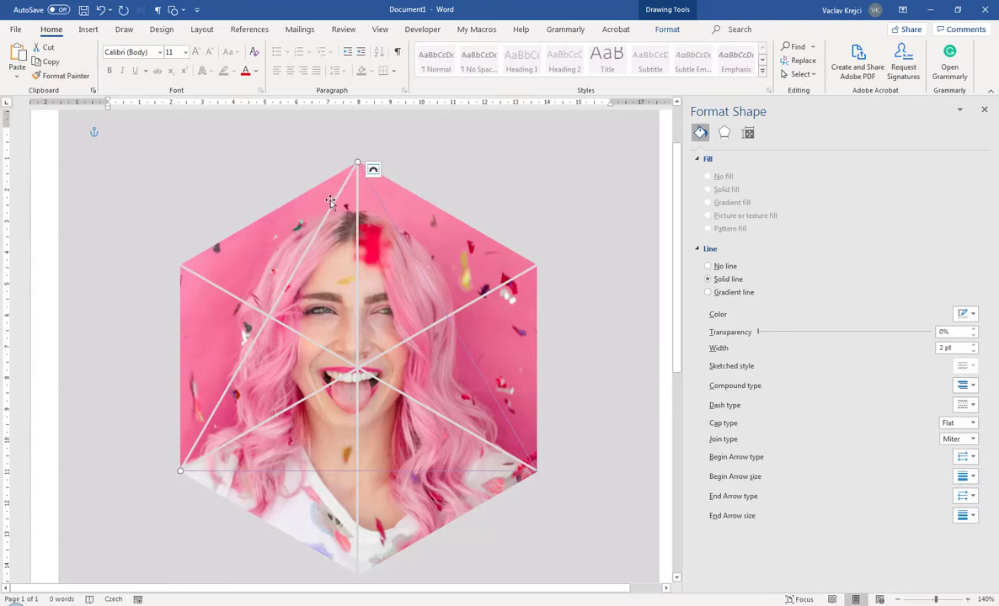
{"action": "left_click", "coordinate": [59, 75]}
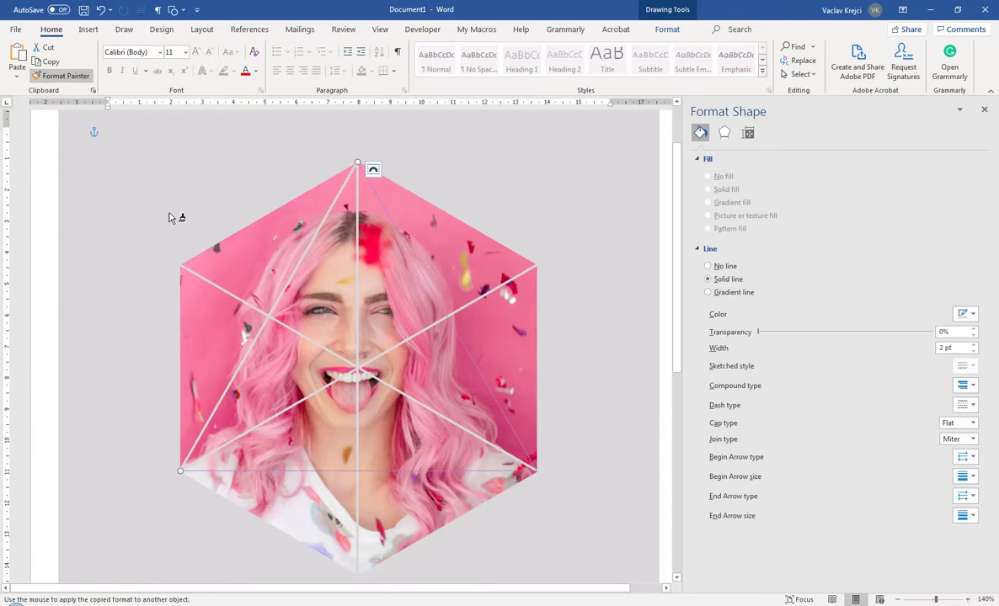
{"action": "left_click", "coordinate": [409, 250]}
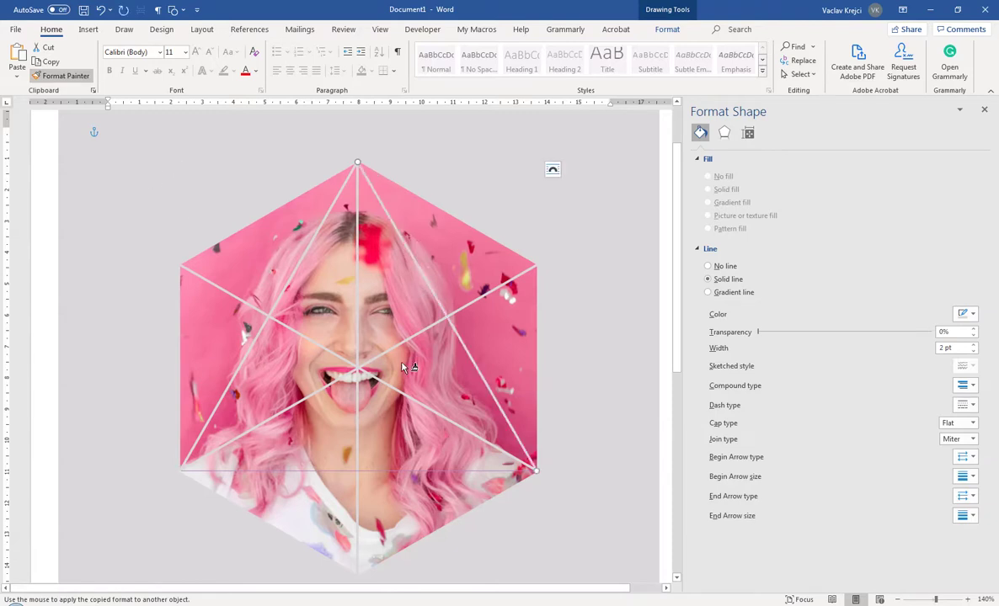
{"action": "left_click", "coordinate": [380, 470]}
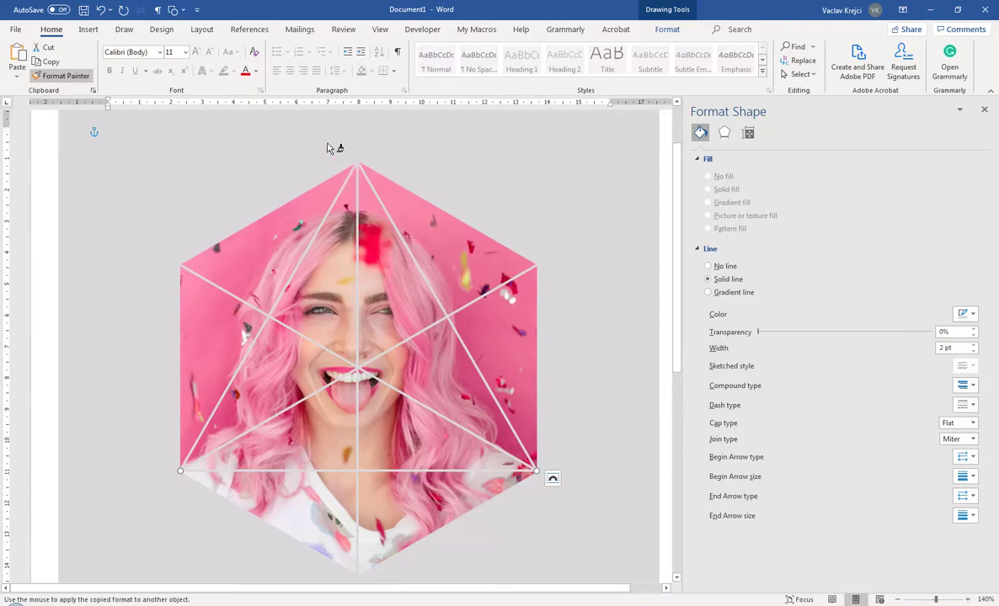
{"action": "left_click", "coordinate": [166, 162]}
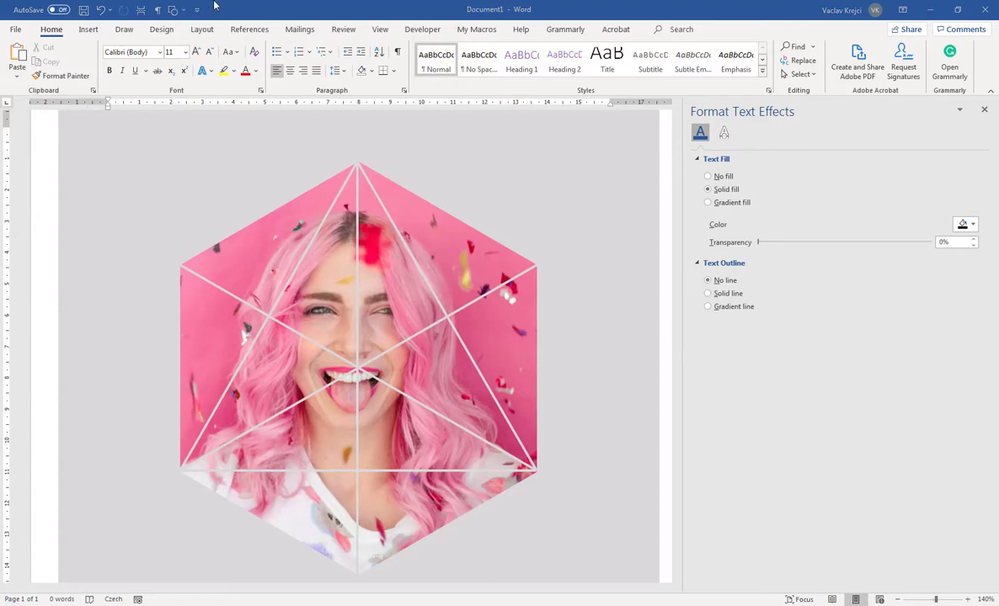
Make a smaller copy of the hexagon in the centre with a solid light grey fill.
{"action": "left_click", "coordinate": [439, 261]}
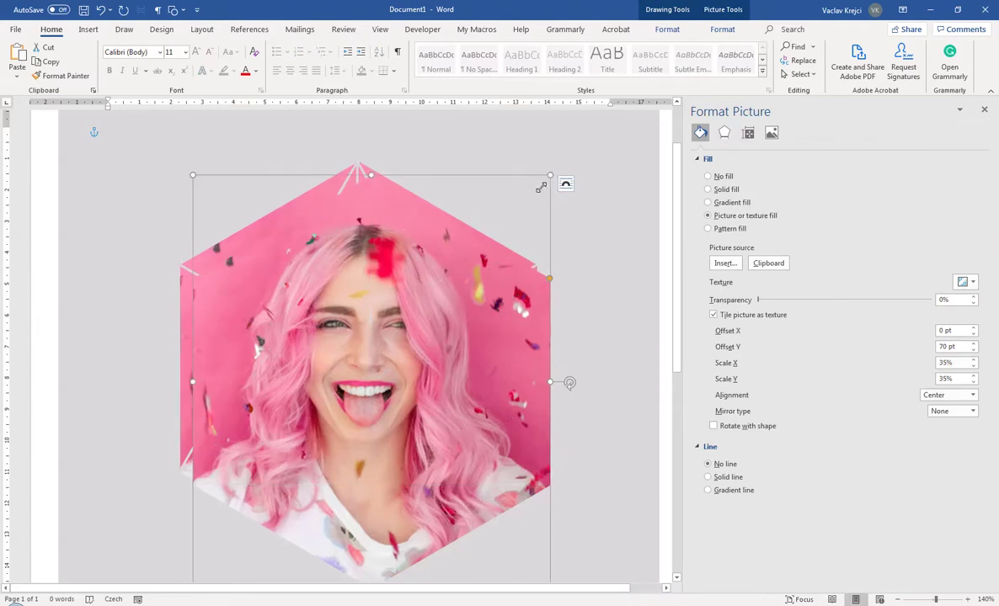
{"action": "left_click_drag", "start_coordinate": [542, 176], "coordinate": [383, 383]}
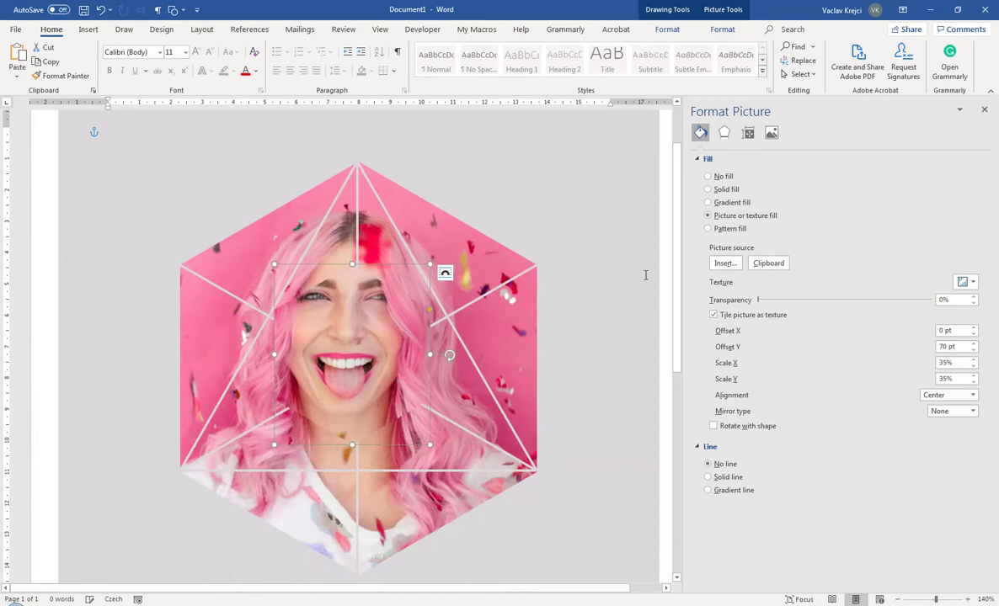
{"action": "left_click", "coordinate": [726, 190]}
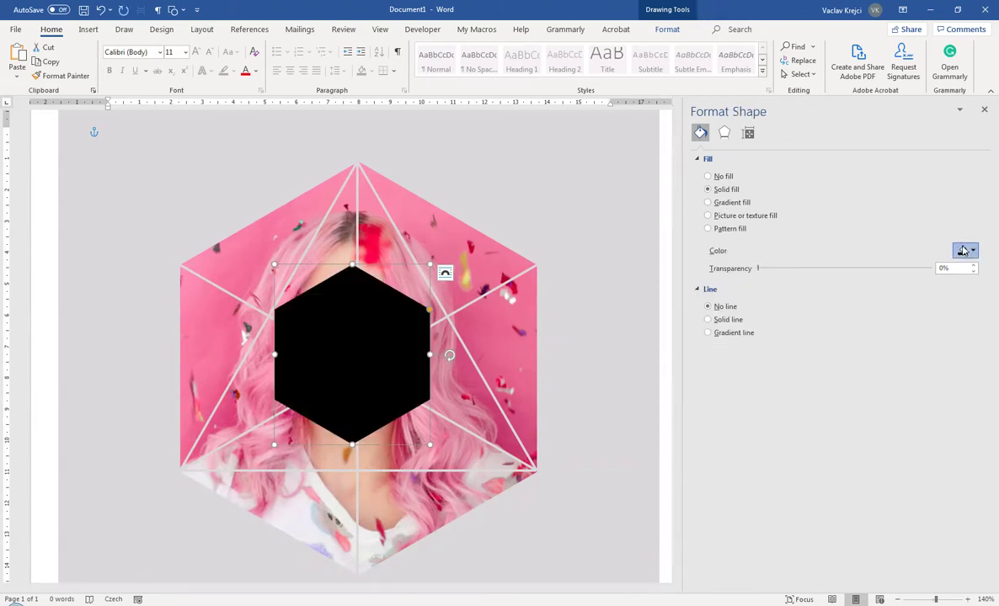
{"action": "left_click", "coordinate": [965, 250]}
{"action": "left_click", "coordinate": [918, 283]}
Resize and nudge the grey hexagon so its corners meet the white lines.
{"action": "left_click_drag", "start_coordinate": [341, 339], "coordinate": [332, 341]}
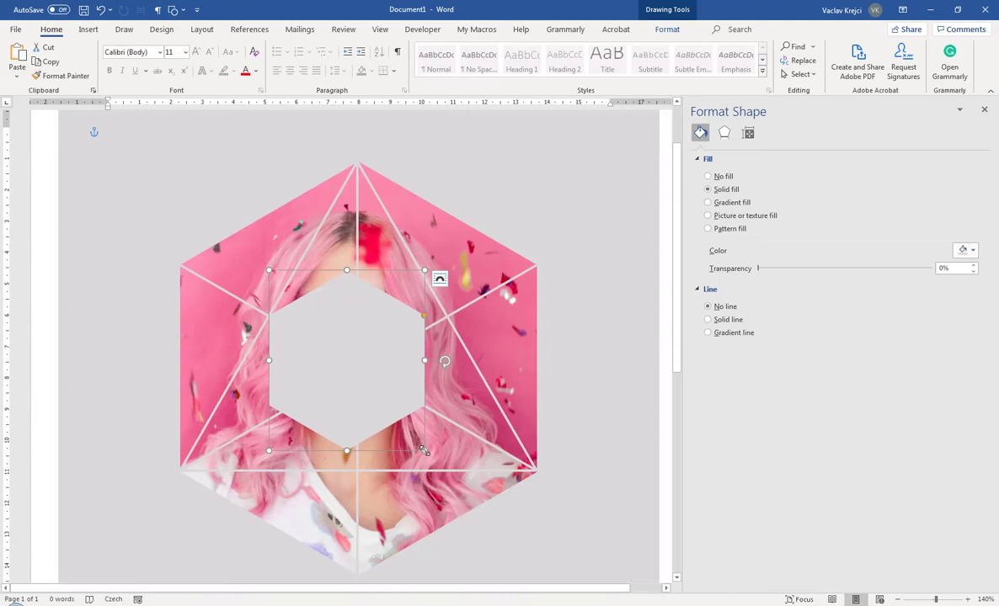
{"action": "left_click_drag", "start_coordinate": [423, 452], "coordinate": [446, 475]}
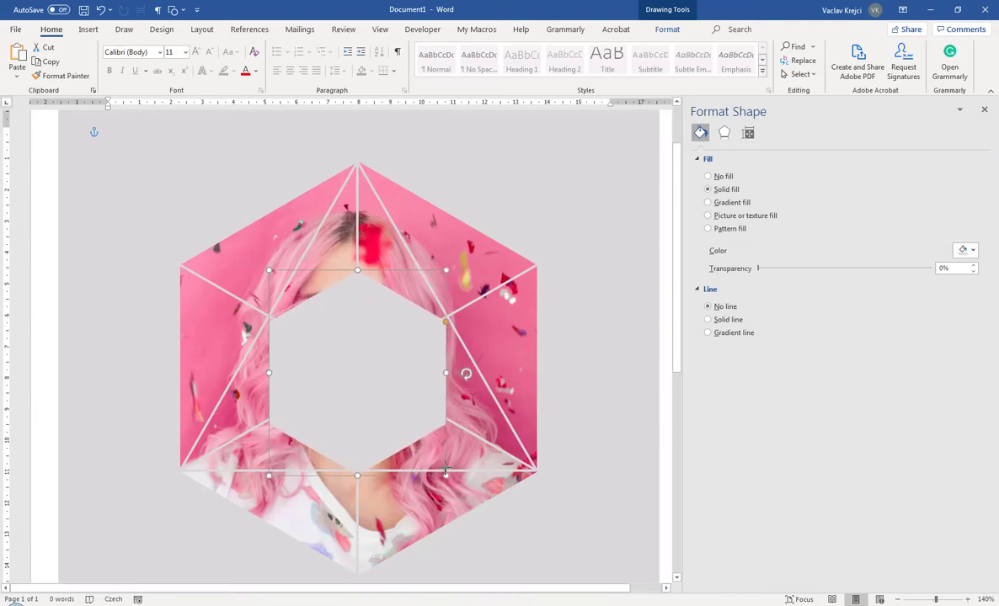
{"action": "key", "text": "Up"}
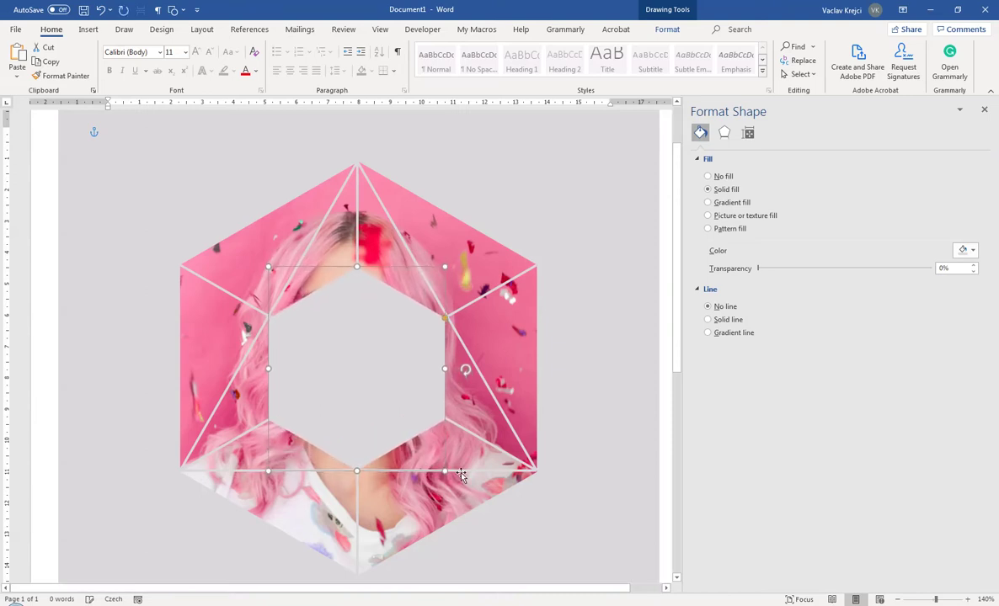
{"action": "key", "text": "Right"}
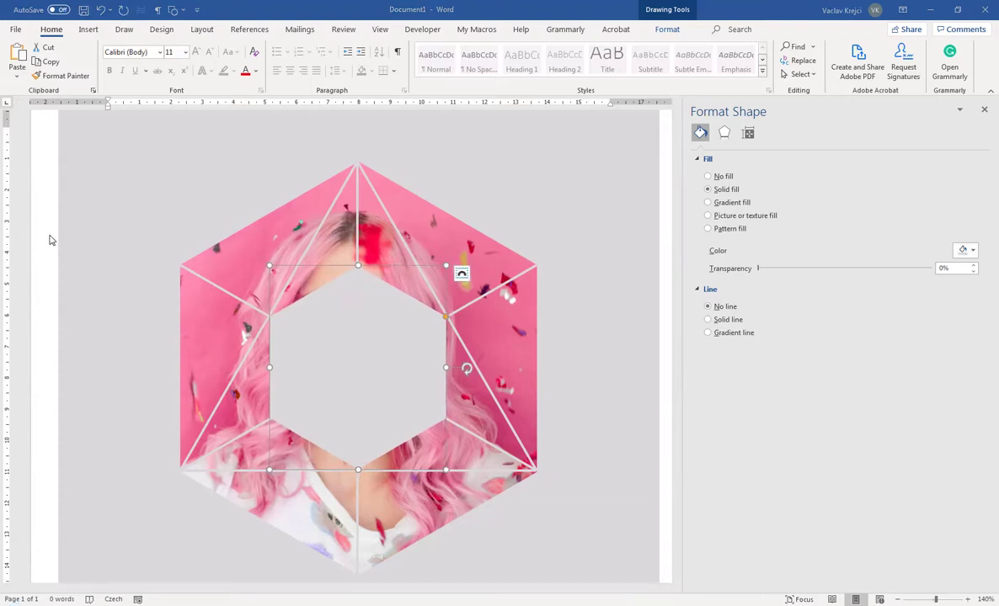
Insert an empty paragraph at the top of the cover, removing the test word 'something'.
{"action": "left_click", "coordinate": [932, 601]}
{"action": "left_click", "coordinate": [234, 187]}
{"action": "type", "text": "something"}
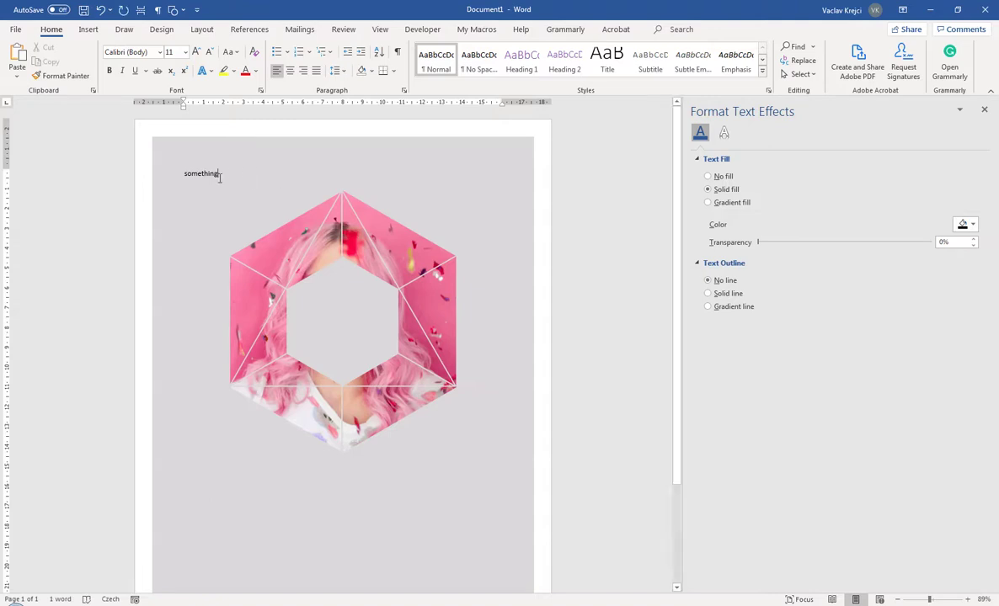
{"action": "double_click", "coordinate": [194, 170]}
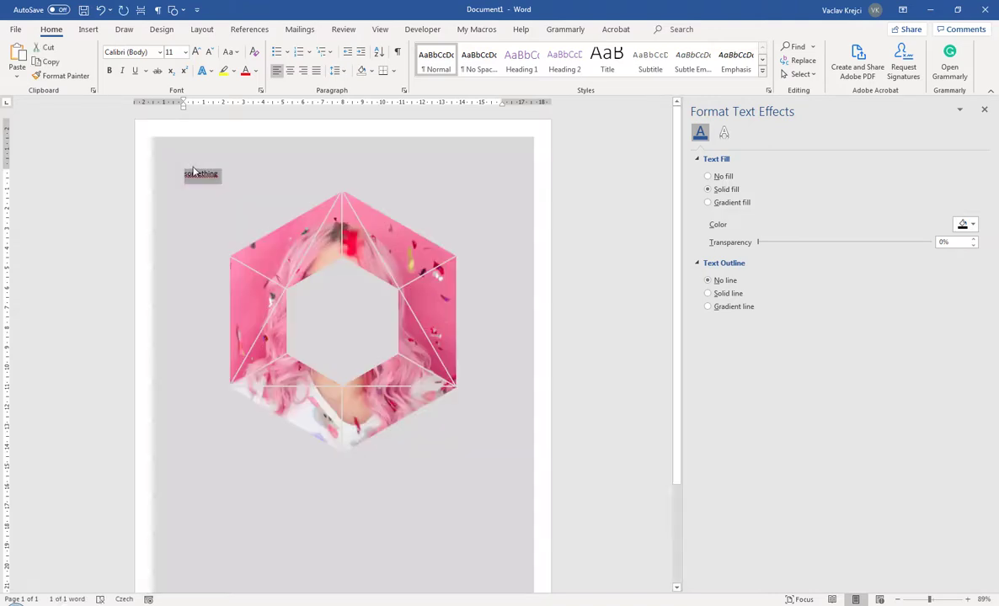
{"action": "type", "text": "s"}
{"action": "key", "text": "BackSpace"}
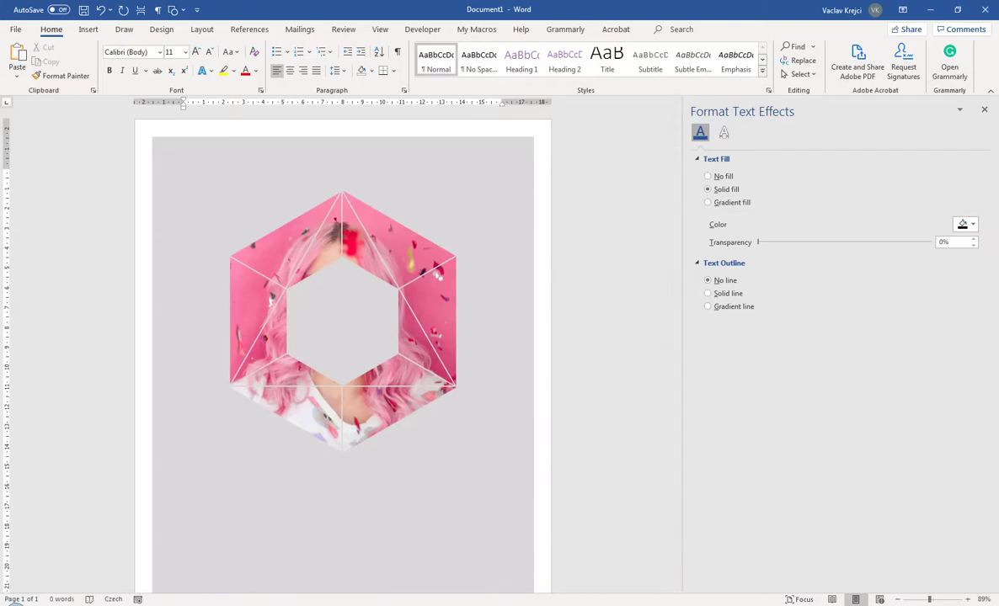
{"action": "key", "text": "Return"}
Zoom out to 60% to see the whole page.
{"action": "scroll", "coordinate": [342, 337], "scroll_direction": "up", "scroll_amount": 1}
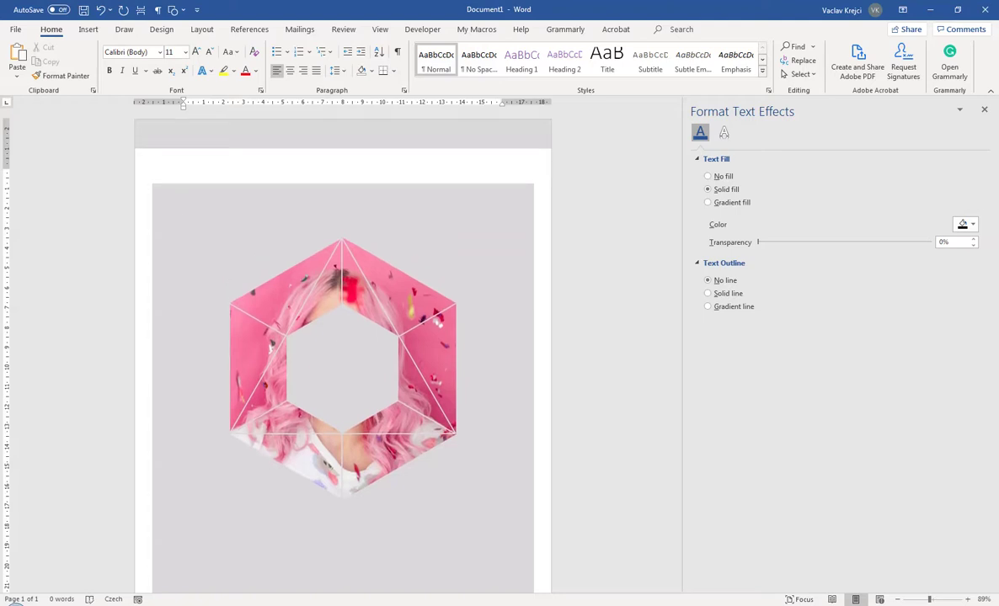
{"action": "scroll", "coordinate": [290, 218], "scroll_direction": "down", "scroll_amount": 2}
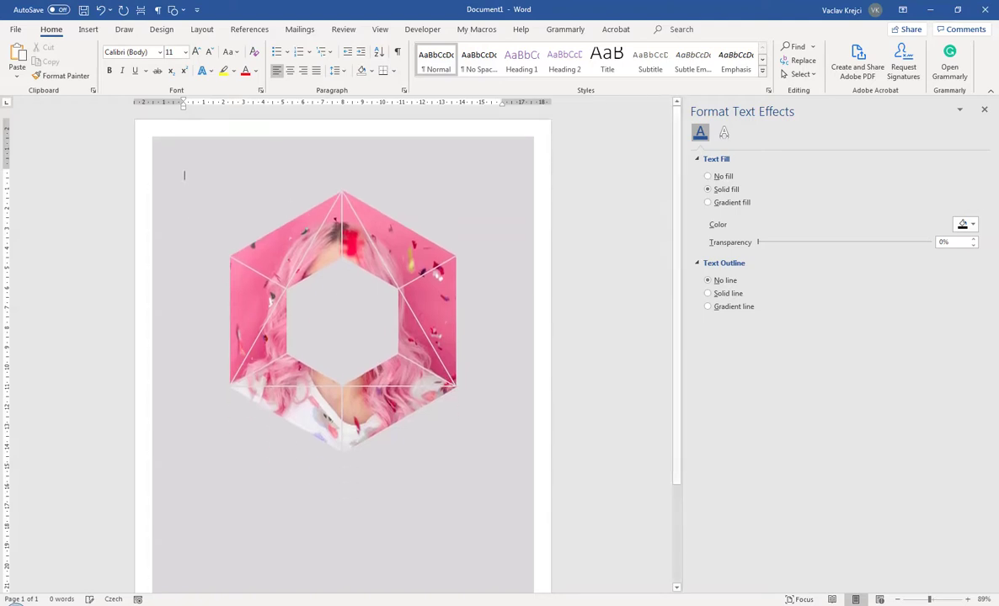
{"action": "left_click", "coordinate": [922, 601]}
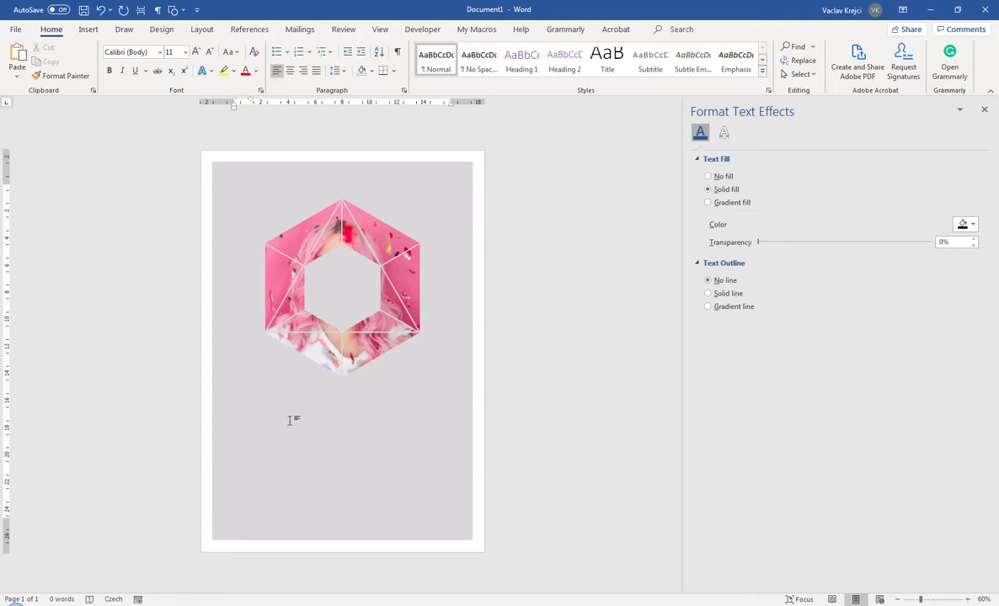
Set the proofing language of the page text to English (United States).
{"action": "double_click", "coordinate": [252, 414]}
{"action": "type", "text": "dsdfsdf"}
{"action": "key", "text": "ctrl+z"}
{"action": "key", "text": "ctrl+a"}
{"action": "left_click", "coordinate": [126, 599]}
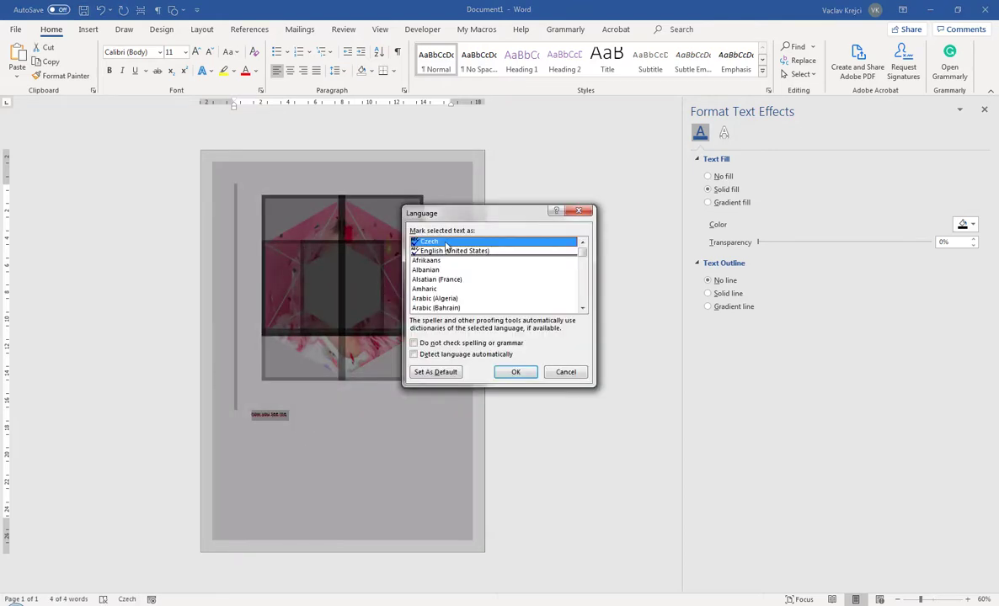
{"action": "left_click", "coordinate": [444, 250]}
{"action": "left_click", "coordinate": [516, 372]}
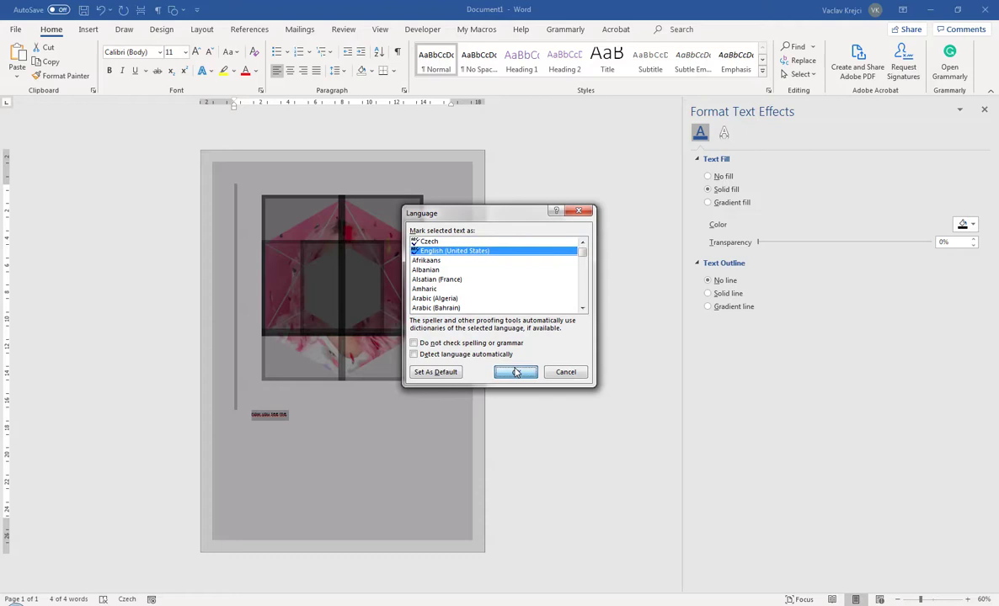
{"action": "left_click", "coordinate": [268, 415]}
Format 'now you see me' as 48 pt Muller ExtraBold, centred, with the first-line indent shifted left.
{"action": "left_click_drag", "start_coordinate": [251, 416], "coordinate": [288, 414]}
{"action": "left_click", "coordinate": [139, 53]}
{"action": "type", "text": "Muller ExtraBold"}
{"action": "key", "text": "Return"}
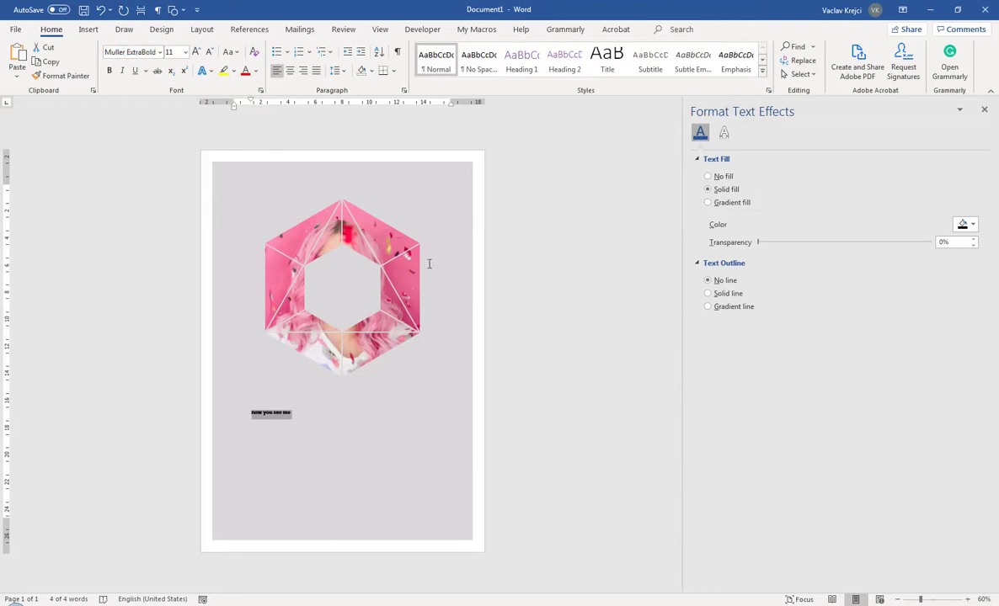
{"action": "left_click", "coordinate": [178, 53]}
{"action": "key", "text": "Return"}
{"action": "left_click", "coordinate": [289, 70]}
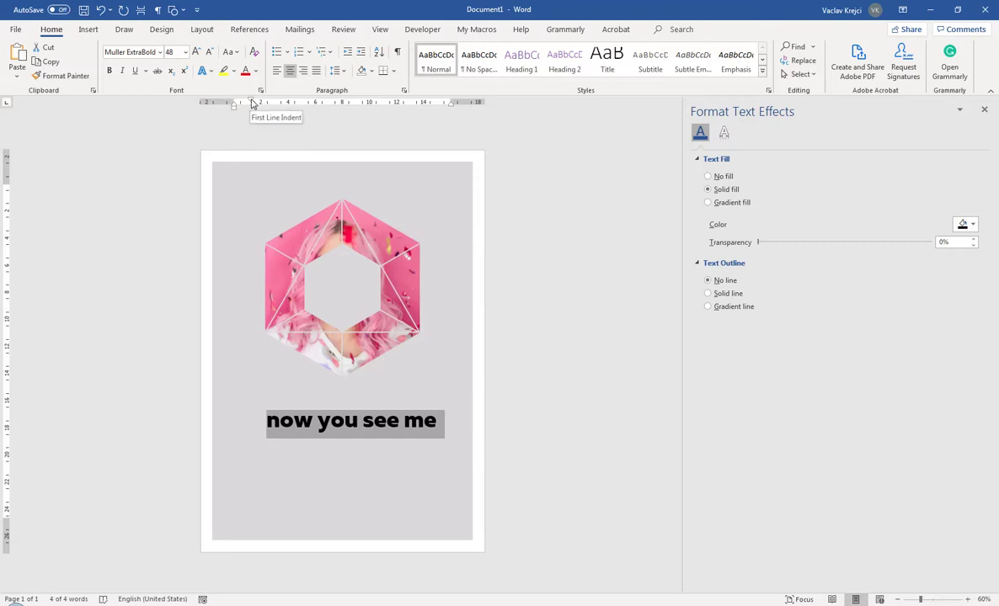
{"action": "mouse_move", "coordinate": [252, 102]}
{"action": "left_mouse_down"}
{"action": "mouse_move", "coordinate": [223, 103]}
{"action": "mouse_move", "coordinate": [237, 107]}
{"action": "left_mouse_up"}
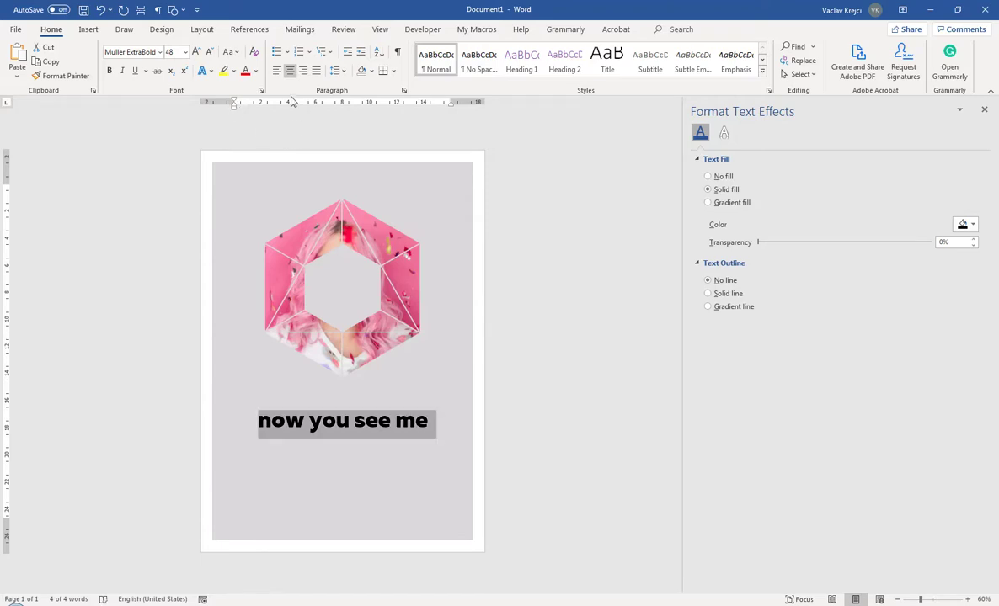
Change the title to uppercase and colour it dark grey.
{"action": "left_click", "coordinate": [229, 52]}
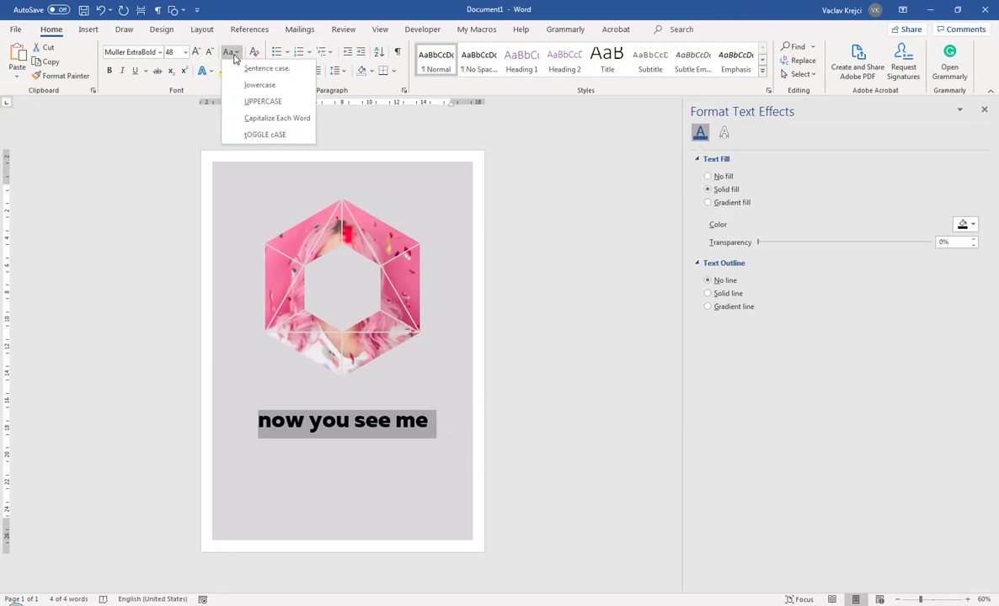
{"action": "left_click", "coordinate": [250, 102]}
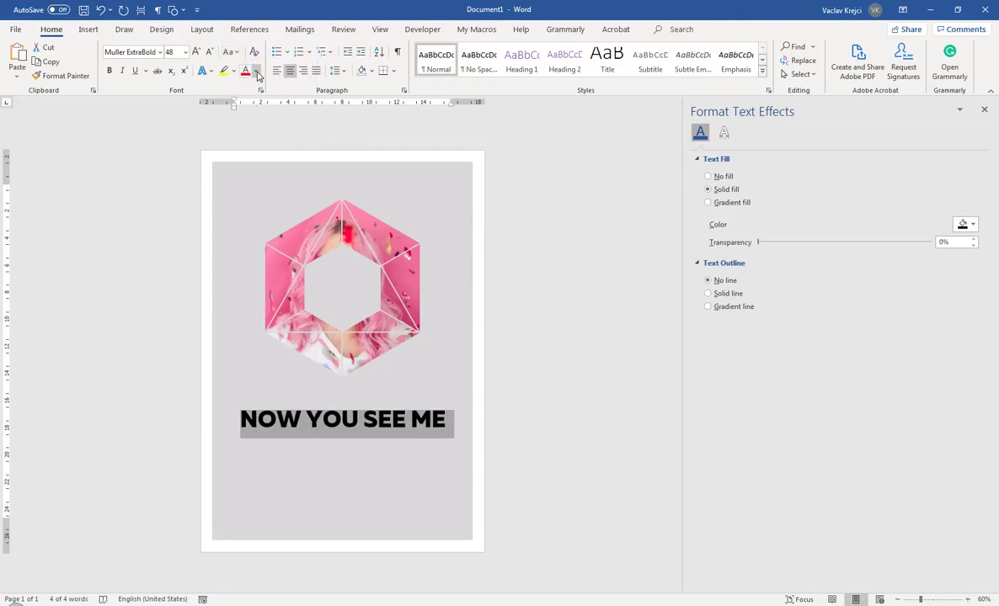
{"action": "left_click", "coordinate": [257, 72]}
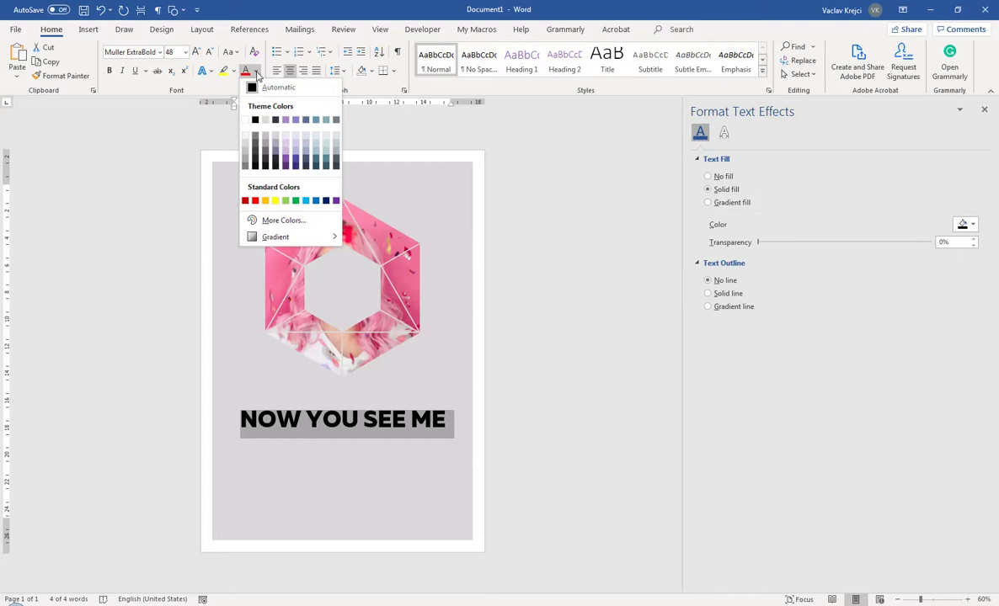
{"action": "left_click", "coordinate": [276, 160]}
Zoom to 96% and start a new empty line below the title.
{"action": "left_click", "coordinate": [932, 602]}
{"action": "left_click", "coordinate": [552, 433]}
{"action": "key", "text": "Return"}
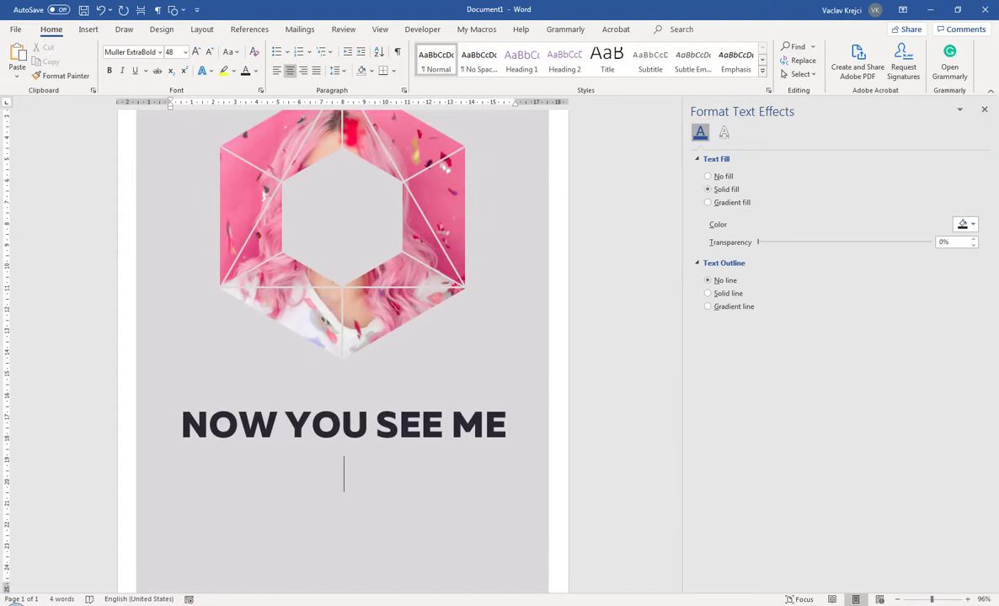
Enter '---' below the heading to create an automatic divider line.
{"action": "type", "text": "---"}
{"action": "key", "text": "Return"}
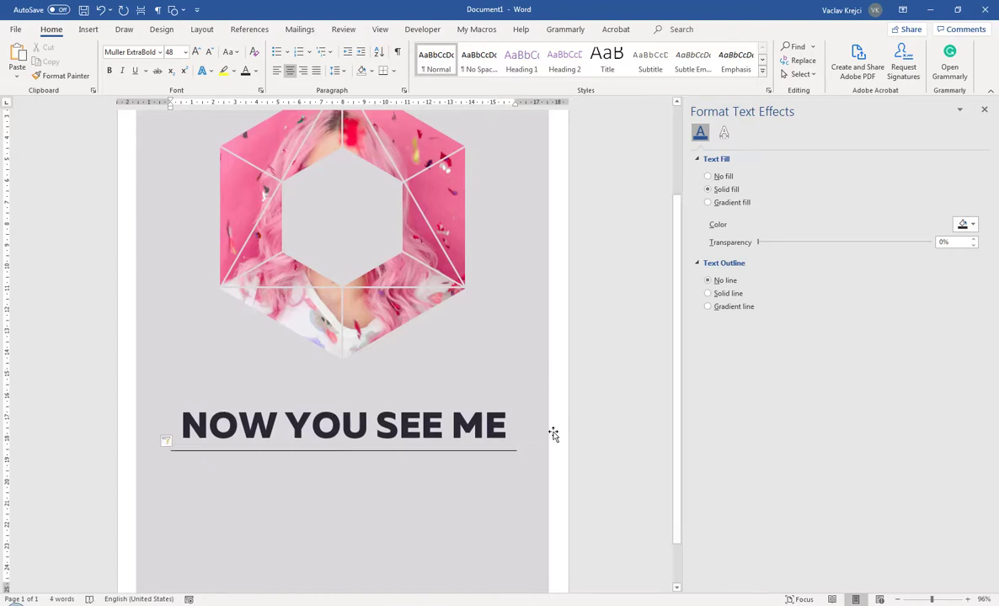
{"action": "left_click", "coordinate": [342, 436]}
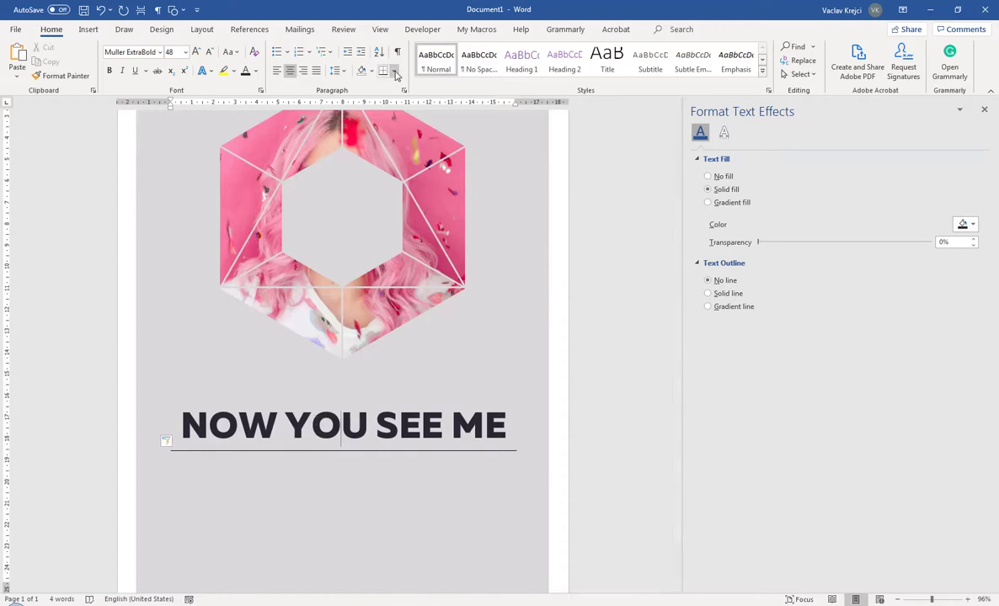
Give the NOW YOU SEE ME paragraph a 2¼ pt purple-grey bottom border in Borders and Shading.
{"action": "left_click", "coordinate": [394, 73]}
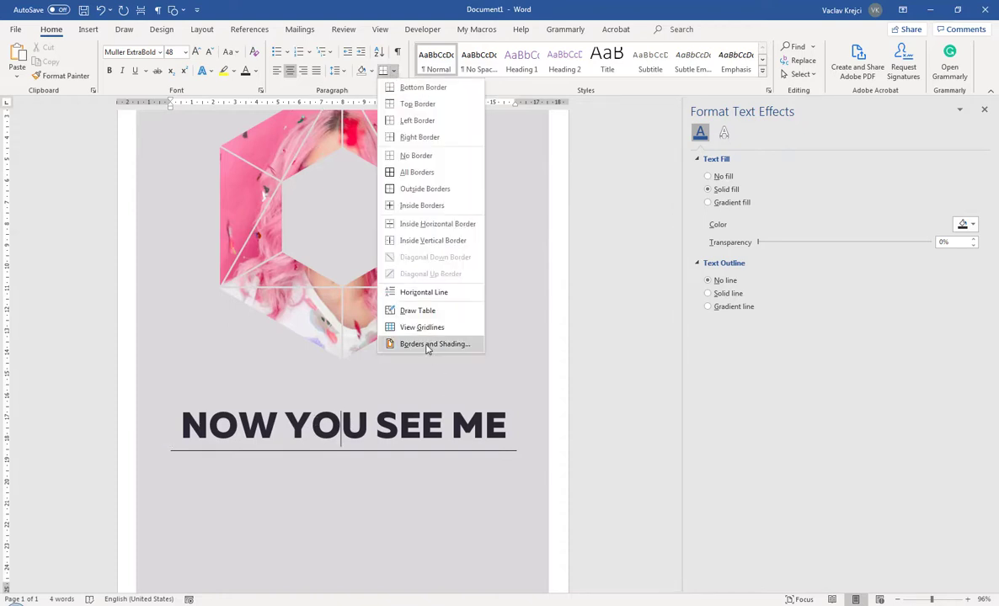
{"action": "left_click", "coordinate": [427, 346]}
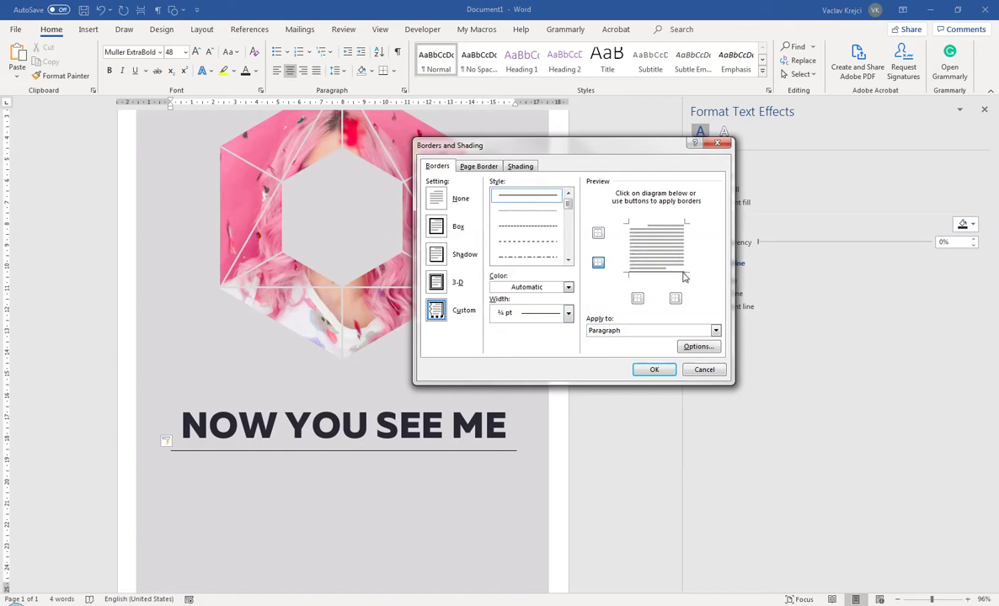
{"action": "left_click", "coordinate": [568, 287]}
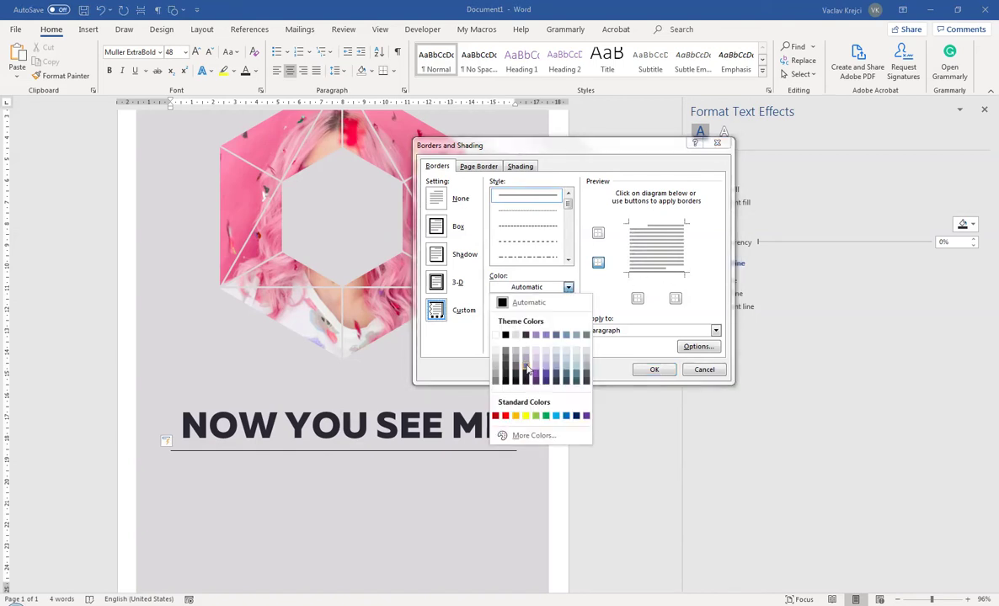
{"action": "left_click", "coordinate": [527, 369]}
{"action": "left_click", "coordinate": [567, 313]}
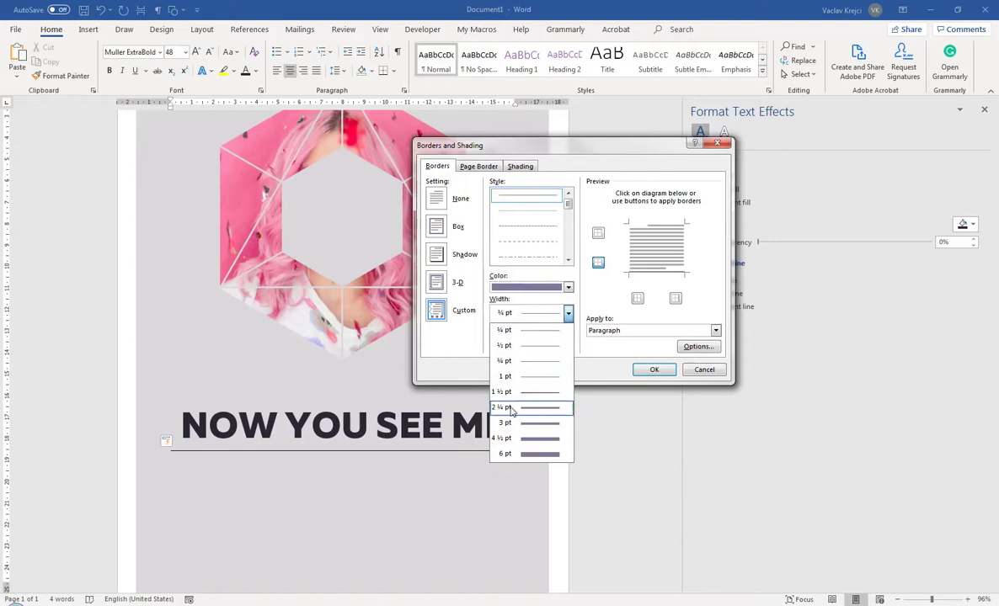
{"action": "left_click", "coordinate": [511, 409]}
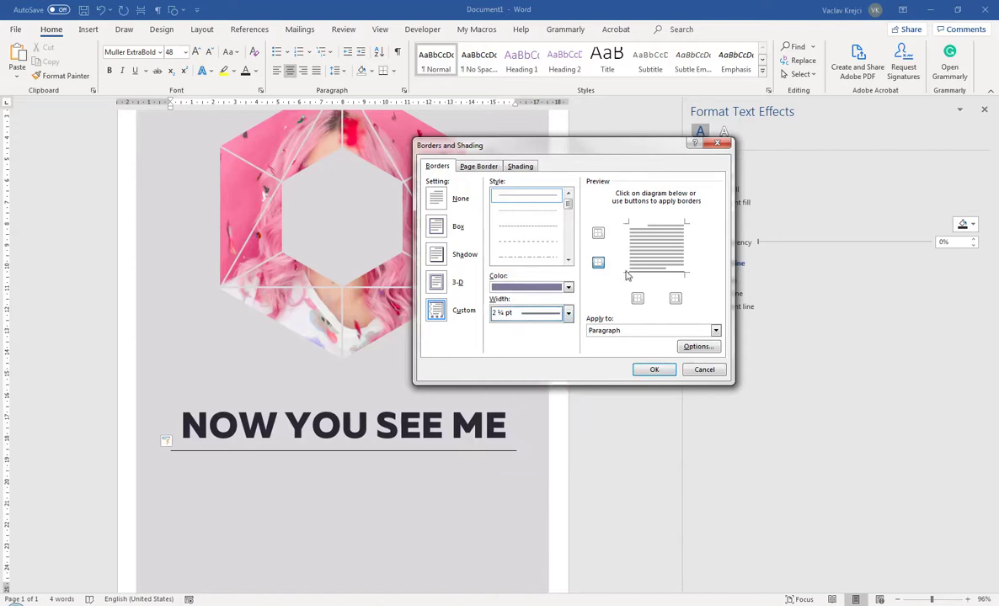
{"action": "left_click", "coordinate": [598, 264]}
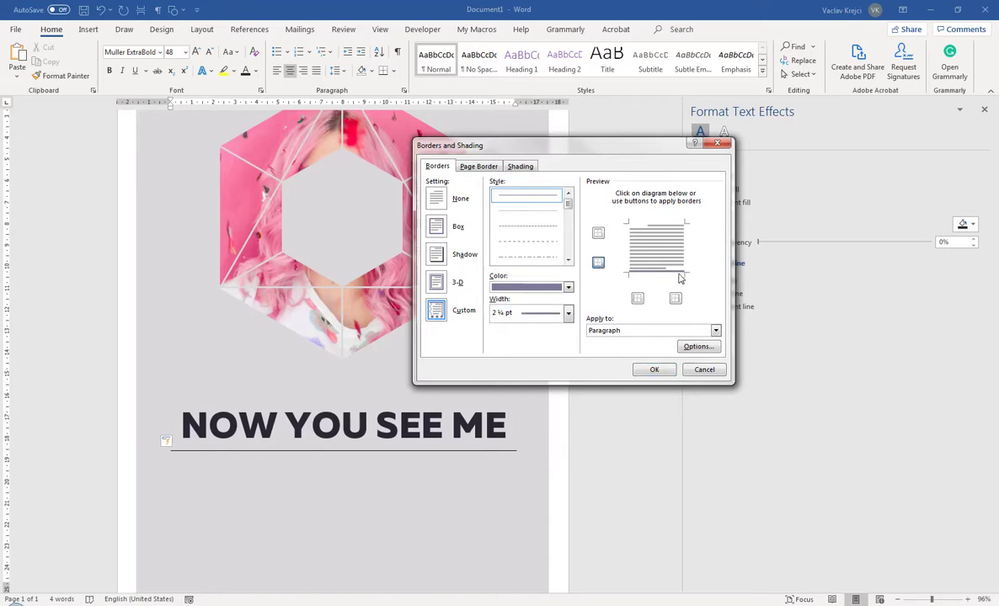
{"action": "left_click", "coordinate": [654, 371]}
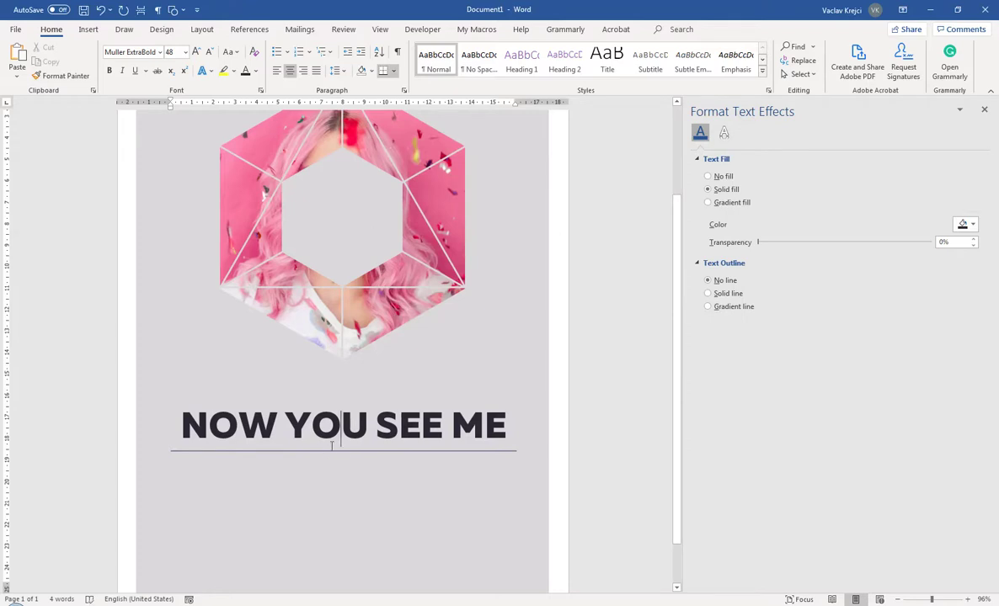
{"action": "left_click", "coordinate": [365, 481]}
Type 'NOW YOU DONT' below the heading and colour it grey.
{"action": "type", "text": "NOW YOU DONT"}
{"action": "triple_click", "coordinate": [362, 482]}
{"action": "left_click", "coordinate": [256, 71]}
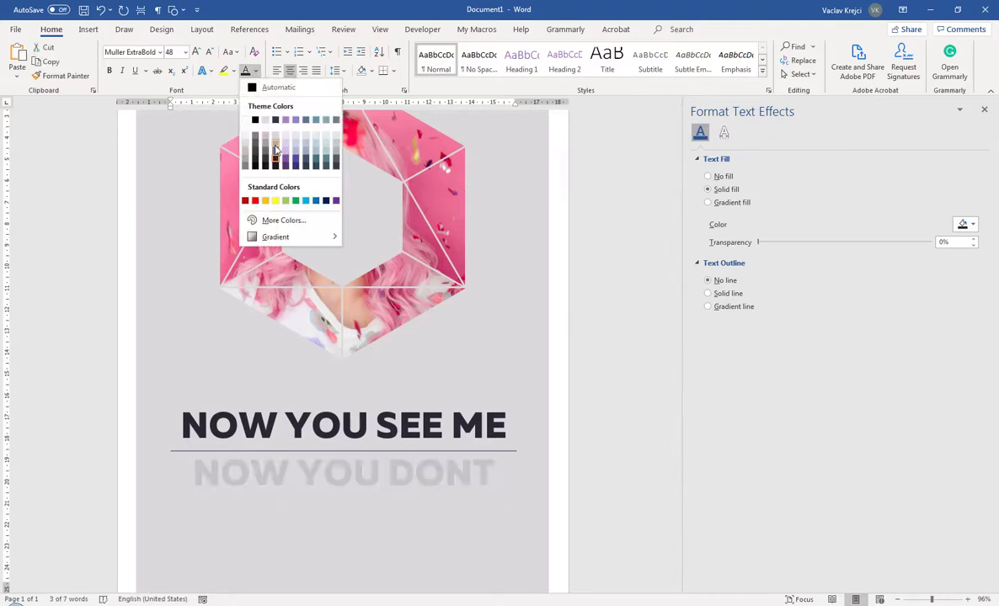
{"action": "left_click", "coordinate": [278, 149]}
Change the NOW YOU SEE ME heading's bottom border colour to grey.
{"action": "left_click", "coordinate": [464, 403]}
{"action": "left_click", "coordinate": [395, 75]}
{"action": "left_click", "coordinate": [423, 402]}
{"action": "left_click", "coordinate": [567, 288]}
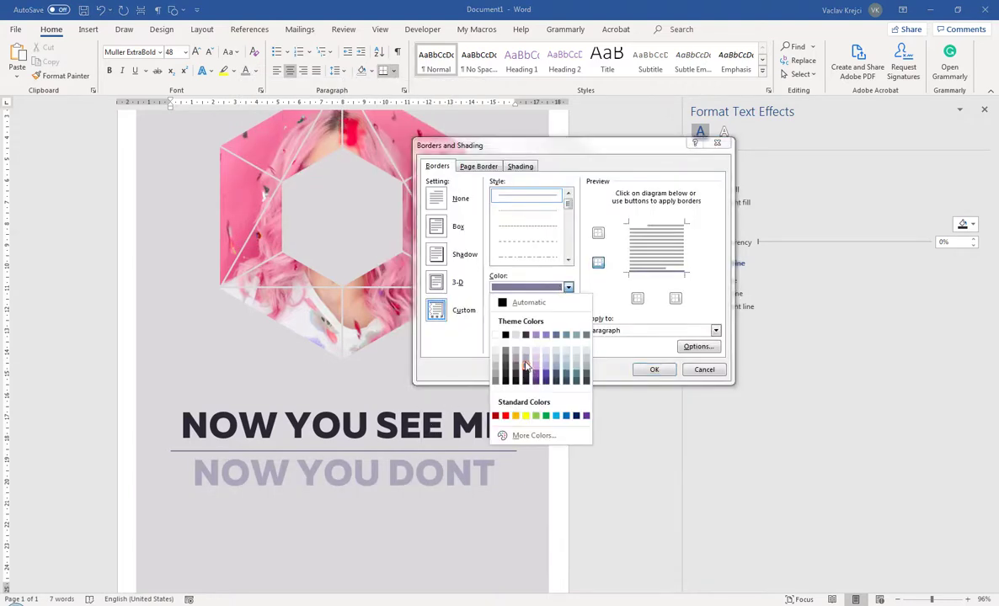
{"action": "left_click", "coordinate": [525, 364]}
{"action": "left_click", "coordinate": [653, 370]}
Zoom out to view the whole page and select the inner grey hexagon.
{"action": "left_click", "coordinate": [495, 471]}
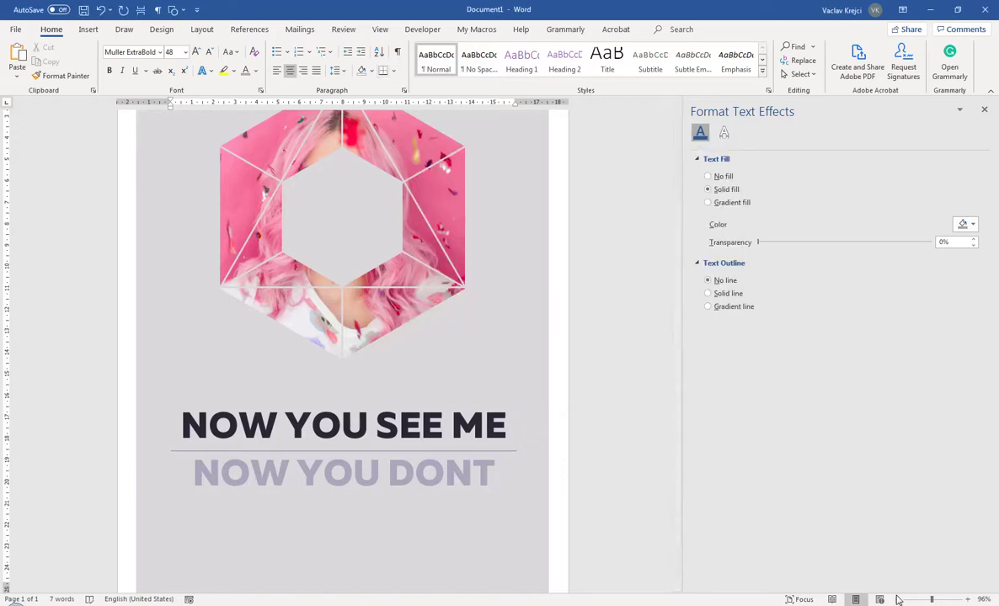
{"action": "left_click_drag", "start_coordinate": [931, 600], "coordinate": [924, 599]}
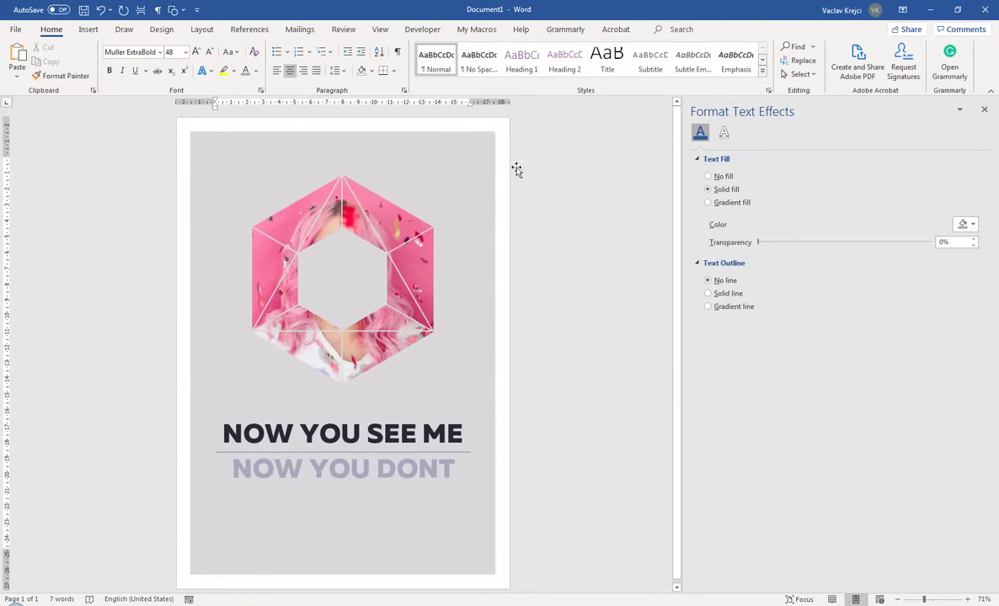
{"action": "left_click", "coordinate": [344, 278]}
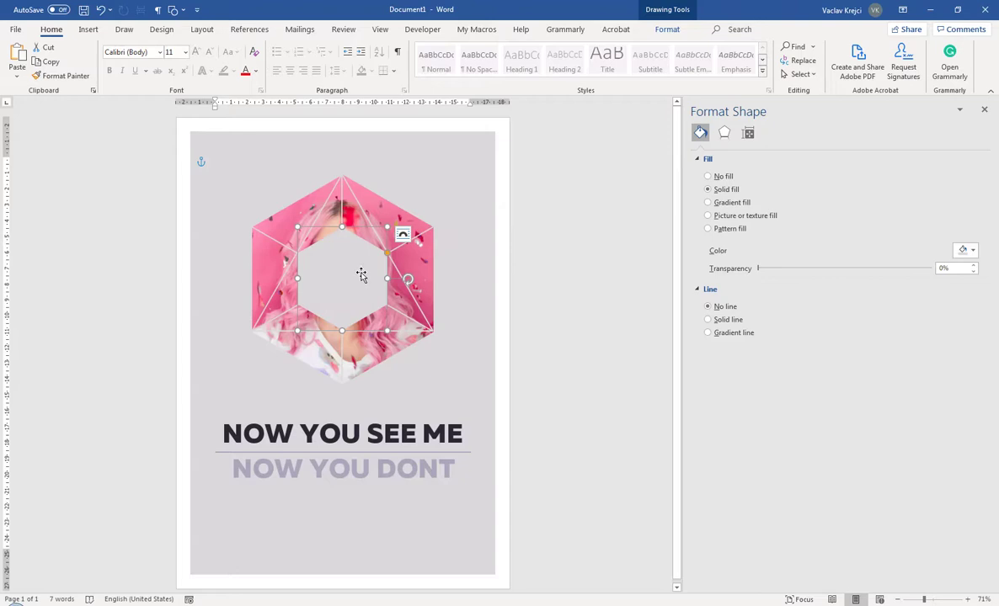
Move the inner hexagon to the page's top-right corner, fill it white, and nudge it into place.
{"action": "left_click_drag", "start_coordinate": [330, 305], "coordinate": [477, 171]}
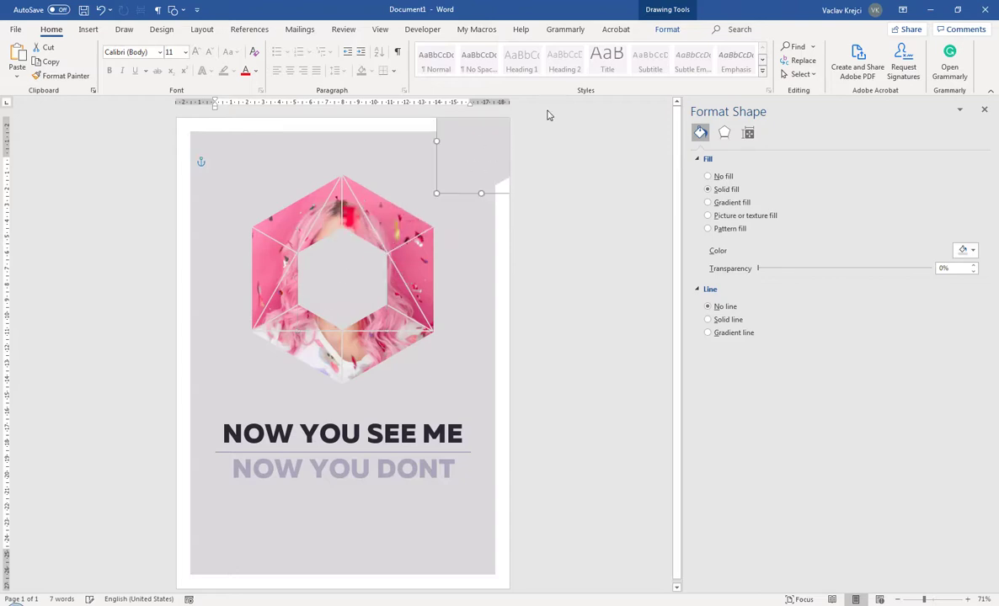
{"action": "left_click", "coordinate": [667, 30]}
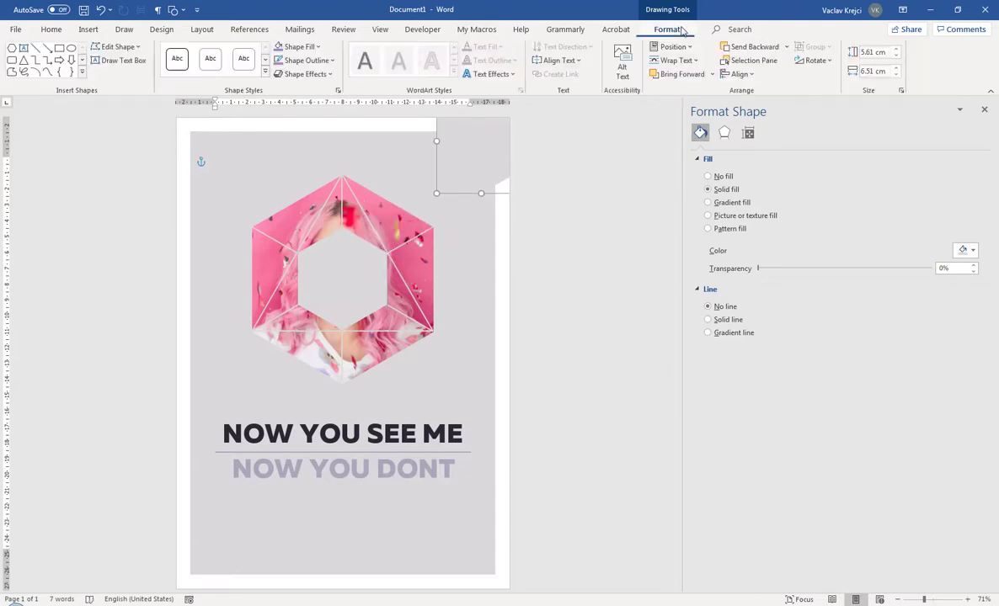
{"action": "left_click", "coordinate": [291, 47]}
{"action": "left_click", "coordinate": [281, 77]}
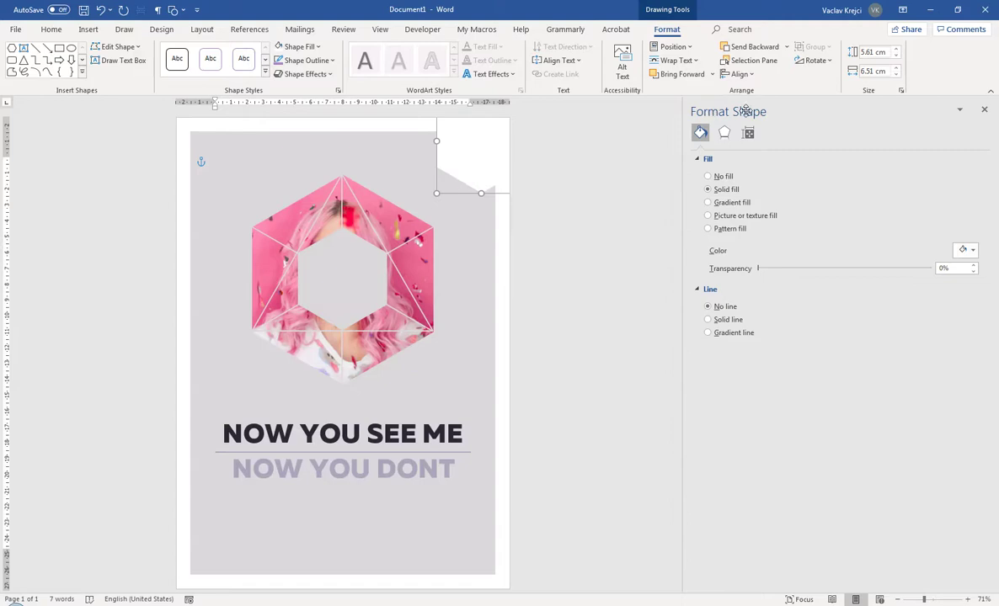
{"action": "left_click", "coordinate": [973, 249]}
{"action": "left_click", "coordinate": [973, 250]}
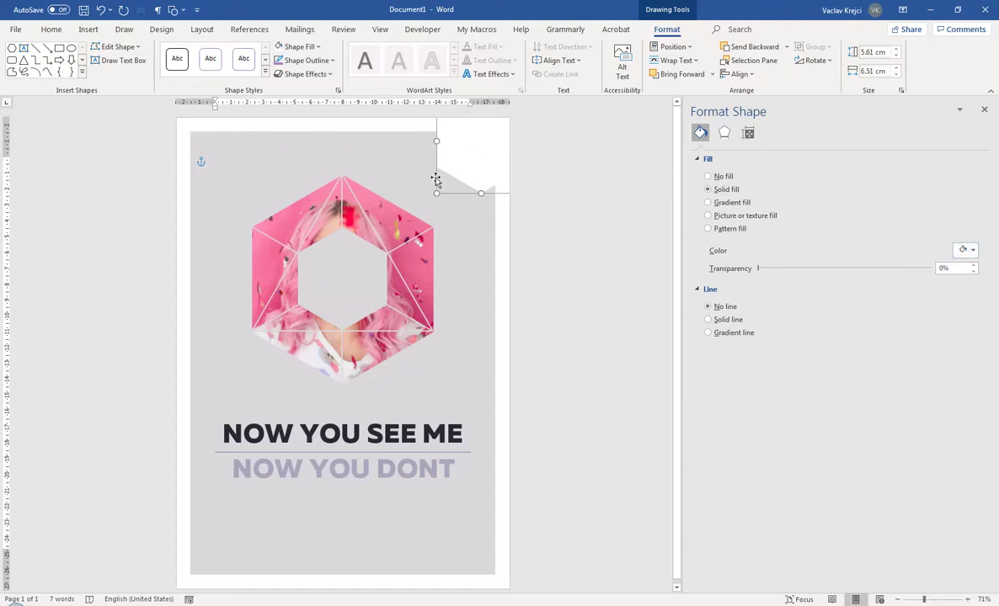
{"action": "left_click_drag", "start_coordinate": [404, 164], "coordinate": [486, 127]}
{"action": "left_click", "coordinate": [474, 183]}
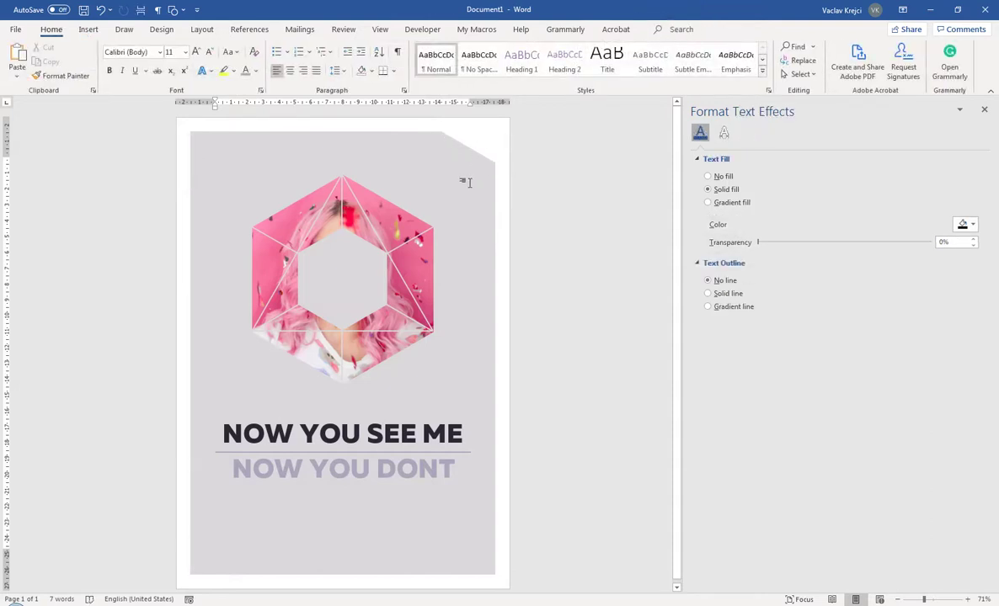
Add an empty line above the heading, then select the hexagon pieces plus Straight Connector 9.
{"action": "left_click", "coordinate": [273, 401]}
{"action": "key", "text": "Return"}
{"action": "key", "text": "Return"}
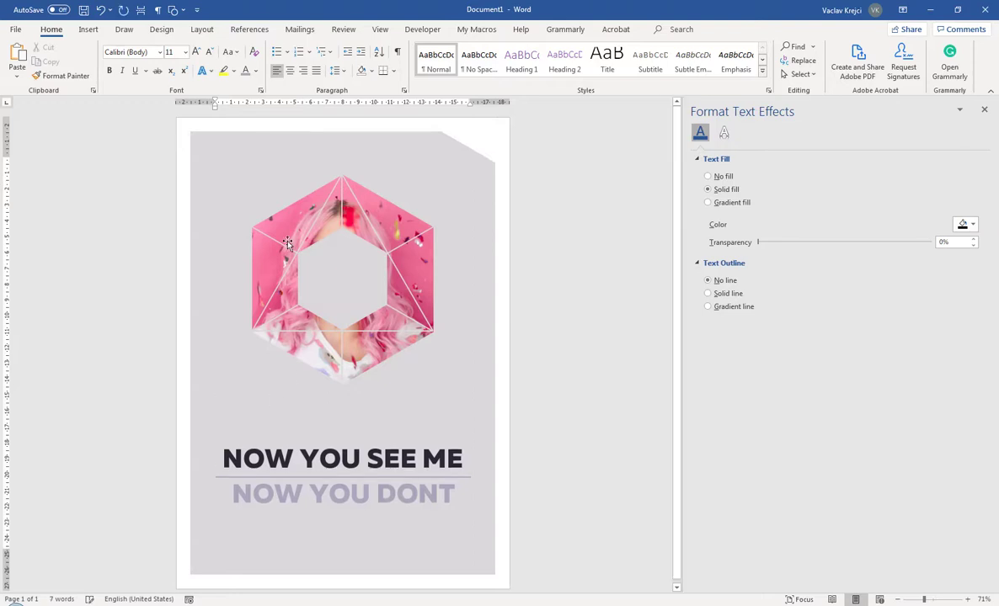
{"action": "left_click", "coordinate": [287, 243]}
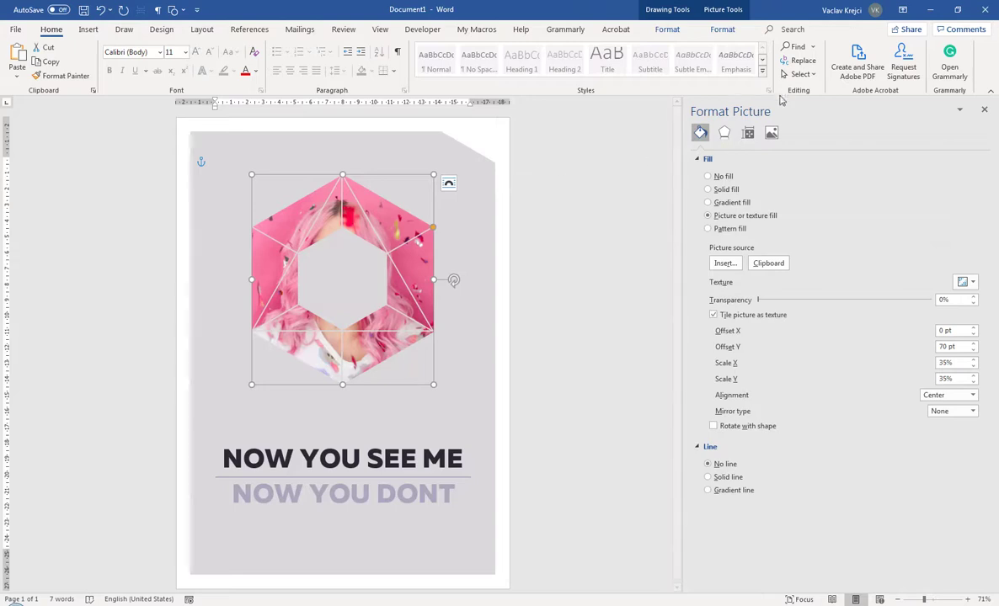
{"action": "left_click", "coordinate": [800, 74]}
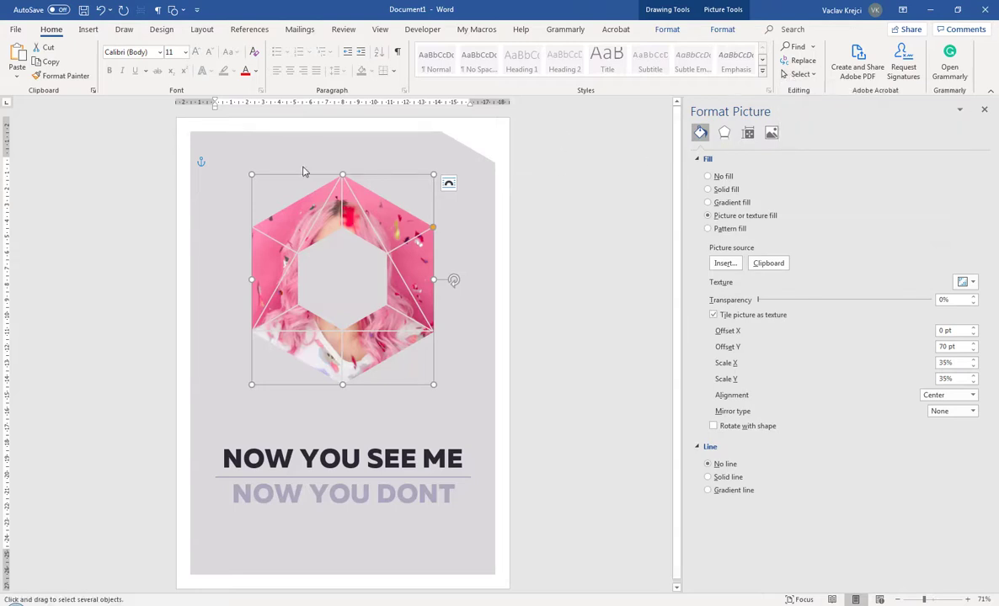
{"action": "left_click_drag", "start_coordinate": [216, 148], "coordinate": [464, 399]}
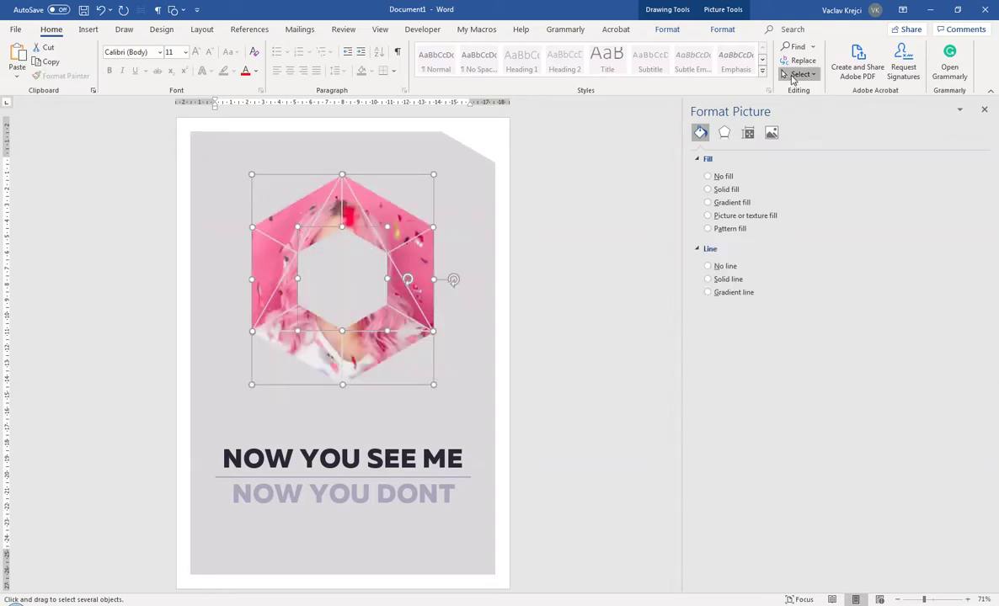
{"action": "left_click", "coordinate": [798, 75]}
{"action": "left_click", "coordinate": [824, 140]}
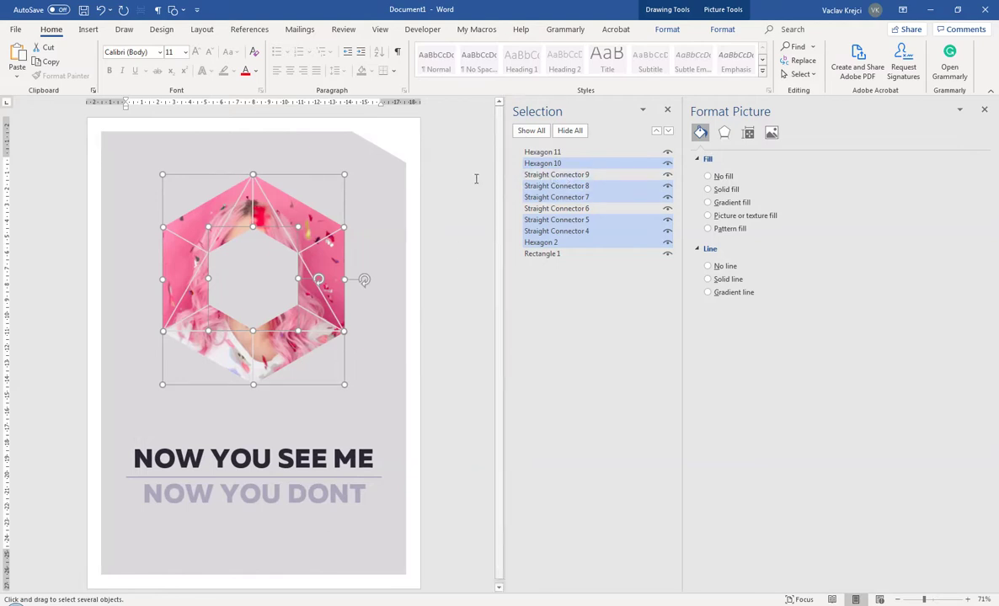
{"action": "left_click", "coordinate": [590, 173], "text": "ctrl"}
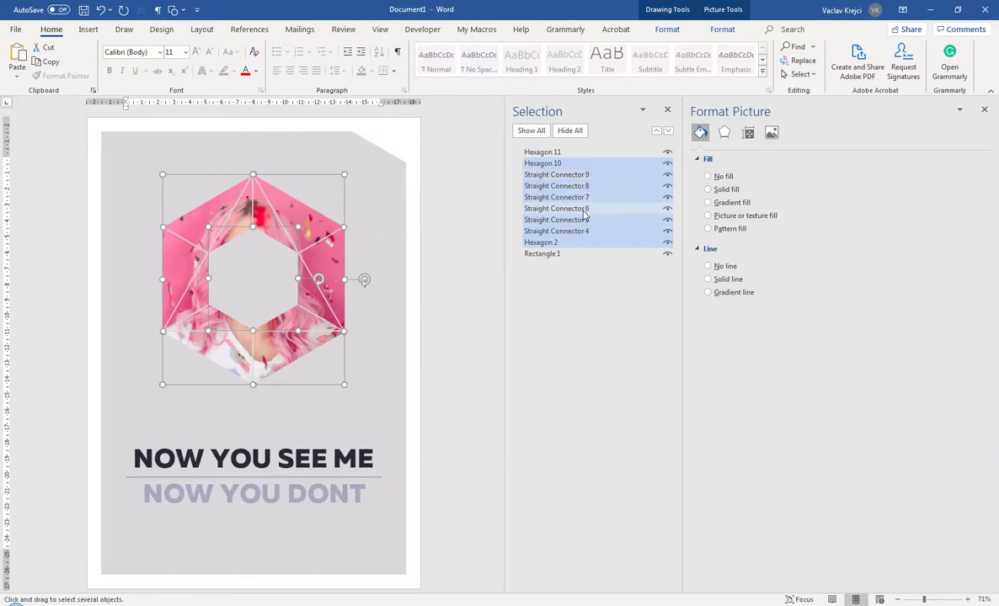
Group the selected hexagons and white lines, then move the group slightly higher.
{"action": "left_click", "coordinate": [720, 29]}
{"action": "left_click", "coordinate": [806, 47]}
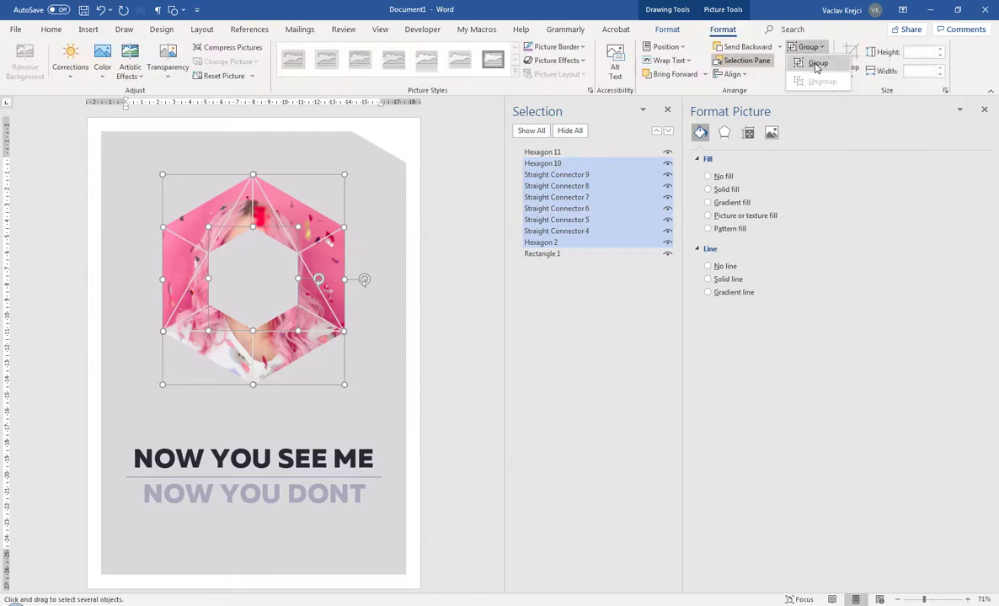
{"action": "left_click", "coordinate": [815, 66]}
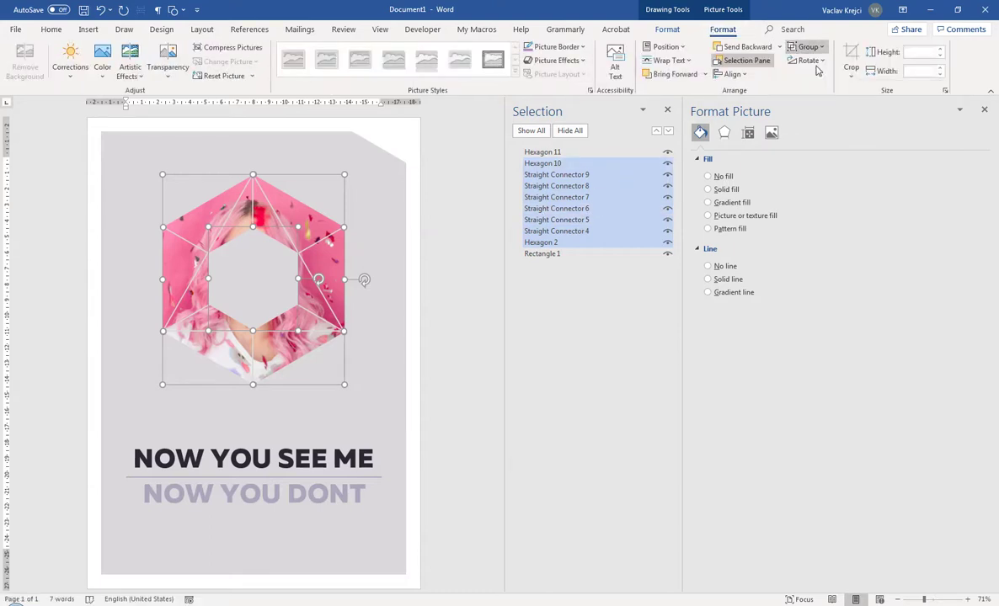
{"action": "left_click", "coordinate": [385, 297]}
{"action": "left_click", "coordinate": [327, 187]}
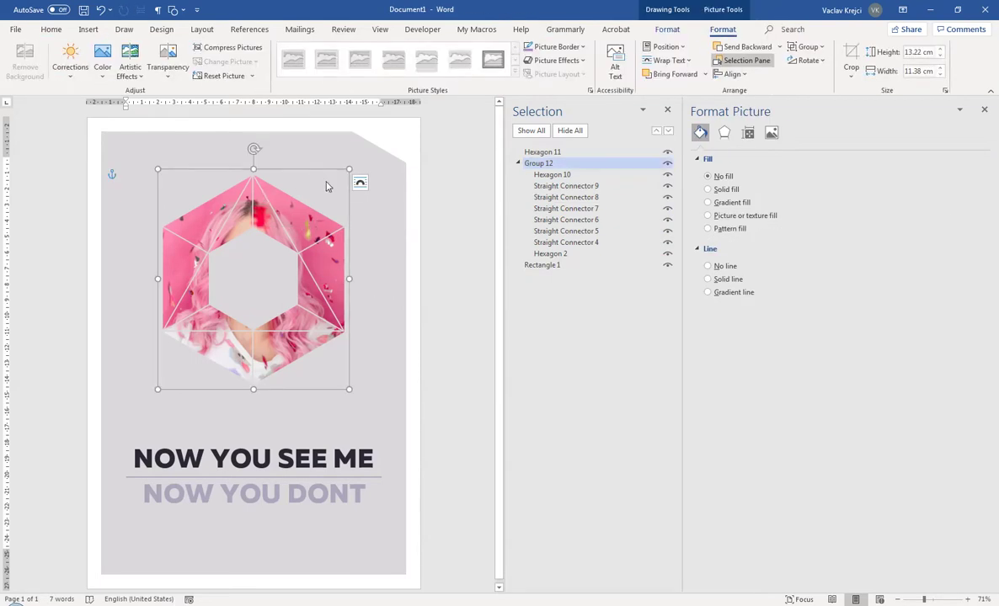
{"action": "mouse_move", "coordinate": [292, 228]}
{"action": "left_mouse_down"}
{"action": "mouse_move", "coordinate": [274, 214]}
{"action": "mouse_move", "coordinate": [278, 274]}
{"action": "mouse_move", "coordinate": [281, 195]}
{"action": "mouse_move", "coordinate": [304, 189]}
{"action": "mouse_move", "coordinate": [296, 245]}
{"action": "left_mouse_up"}
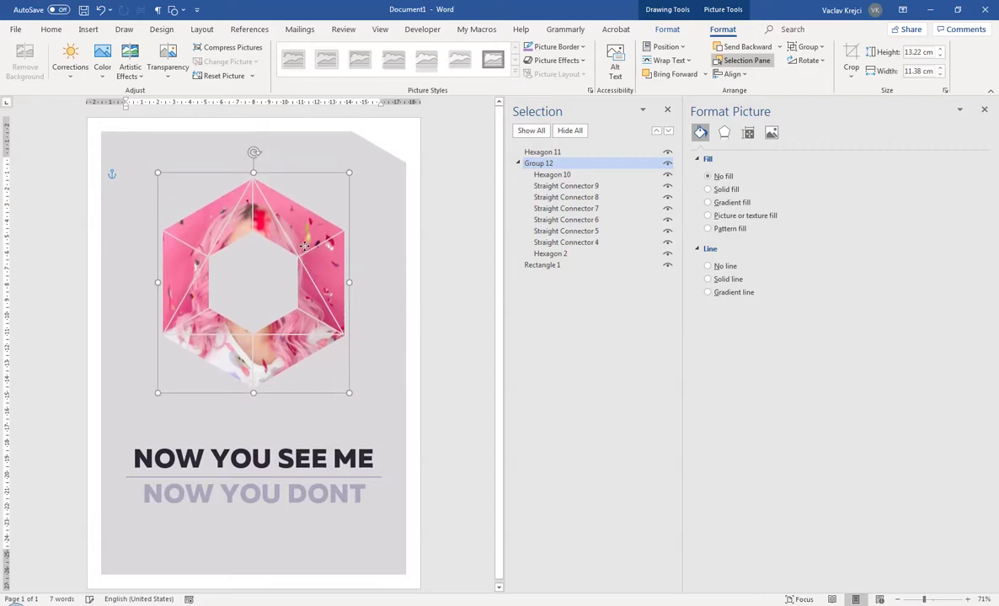
{"action": "left_click", "coordinate": [371, 317]}
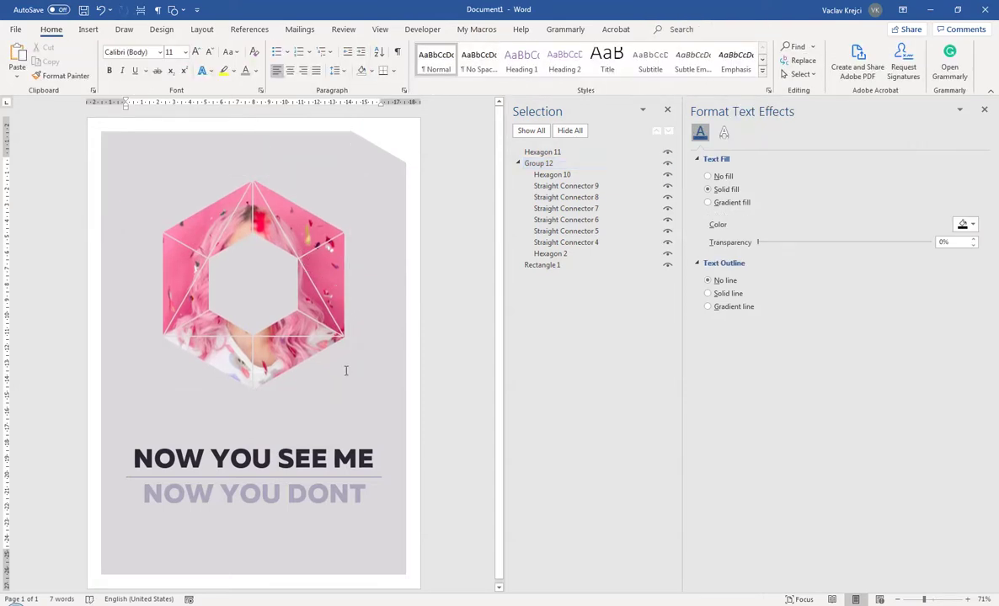
Retype the last word of the second title line as capital DON'T.
{"action": "left_click", "coordinate": [167, 547]}
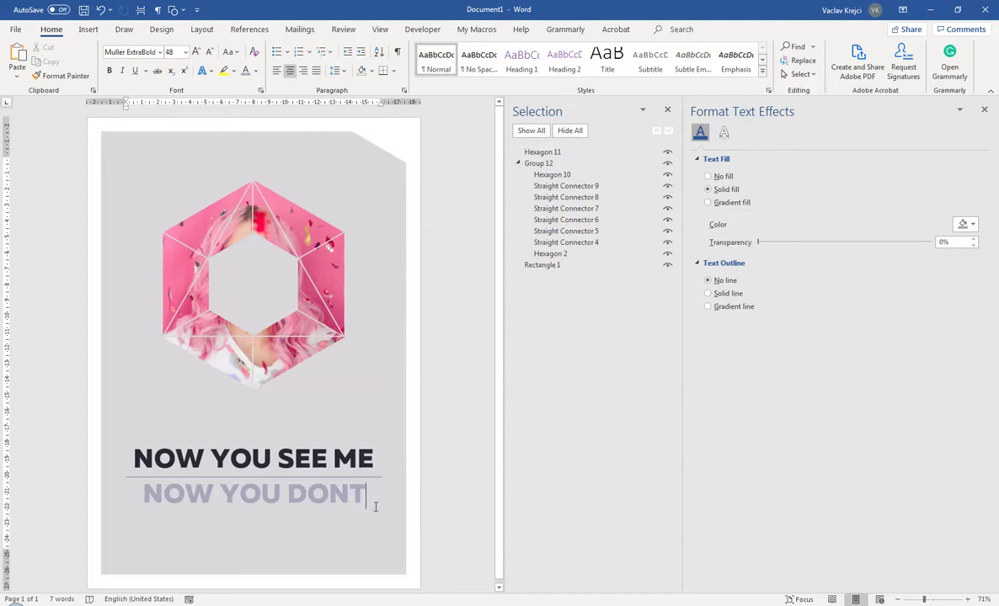
{"action": "type", "text": "'"}
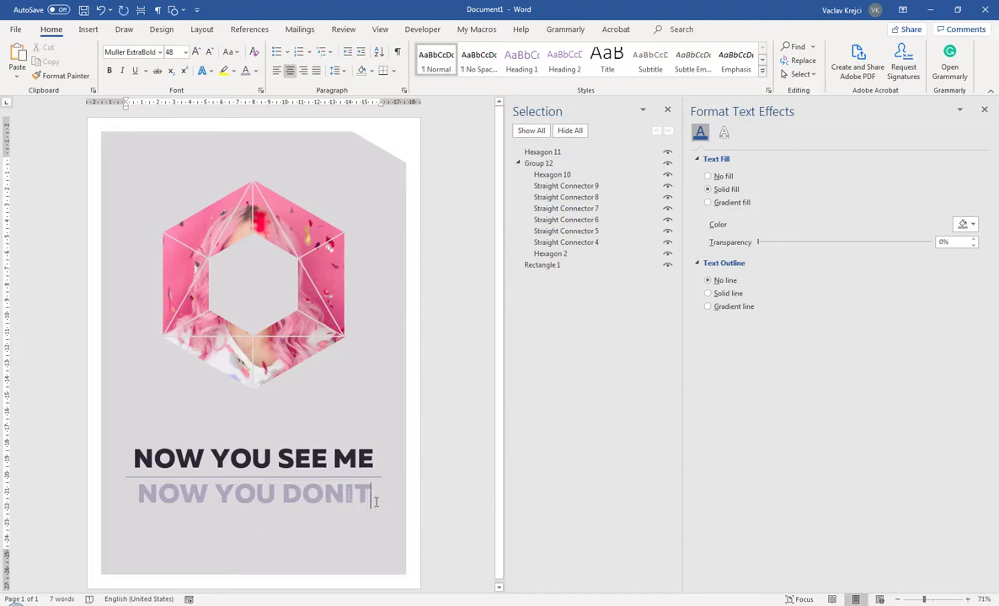
{"action": "key", "text": "BackSpace"}
{"action": "key", "text": "BackSpace"}
{"action": "type", "text": "'t"}
{"action": "key", "text": "shift+F3"}
{"action": "double_click", "coordinate": [383, 503]}
{"action": "type", "text": "dont"}
{"action": "key", "text": "BackSpace"}
{"action": "key", "text": "BackSpace"}
{"action": "key", "text": "BackSpace"}
{"action": "key", "text": "BackSpace"}
{"action": "type", "text": "don"}
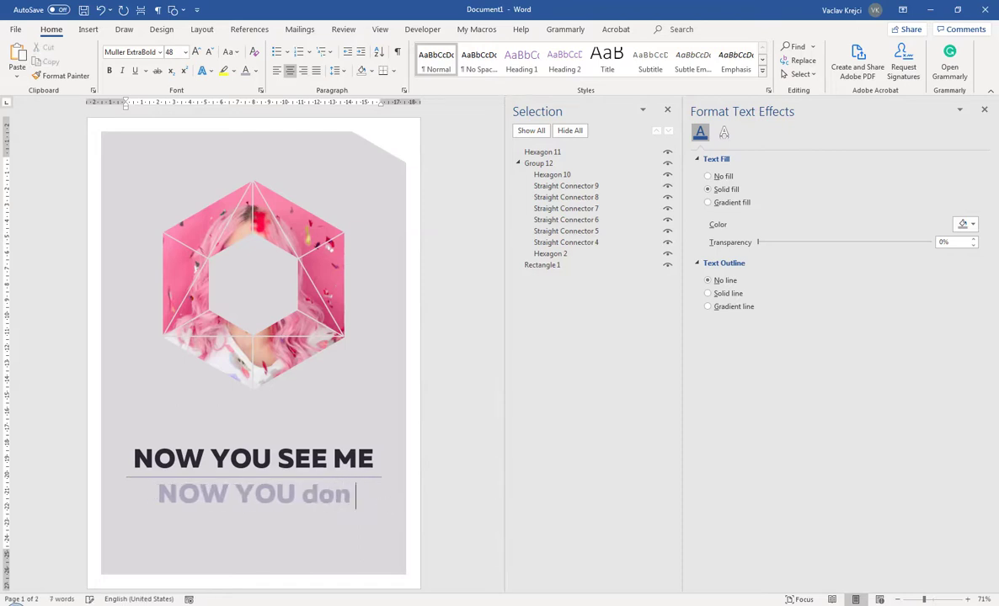
{"action": "key", "text": "BackSpace"}
{"action": "key", "text": "BackSpace"}
{"action": "key", "text": "BackSpace"}
{"action": "type", "text": "DON'T"}
Add an empty line, remove the apostrophe so it reads NOW YOU DONT, and move to page 2.
{"action": "key", "text": "Return"}
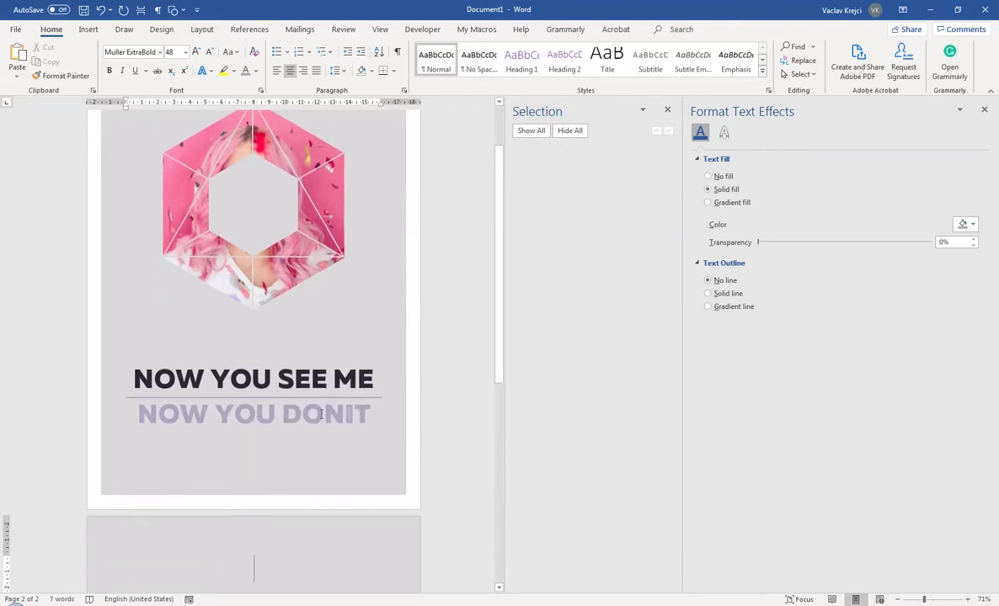
{"action": "left_click", "coordinate": [342, 413]}
{"action": "key", "text": "BackSpace"}
{"action": "key", "text": "Down"}
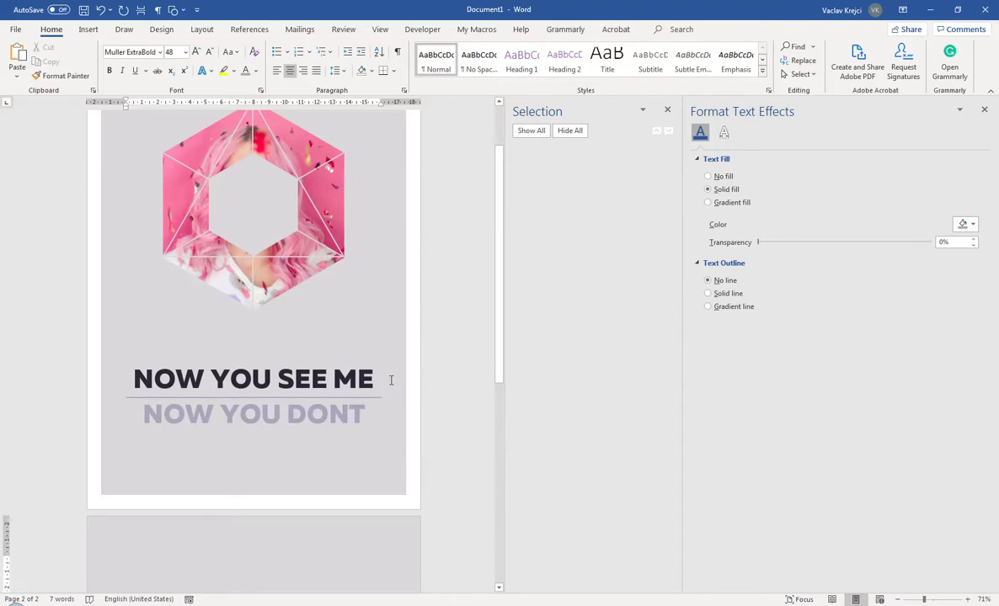
{"action": "scroll", "coordinate": [417, 347], "scroll_direction": "up", "scroll_amount": 3}
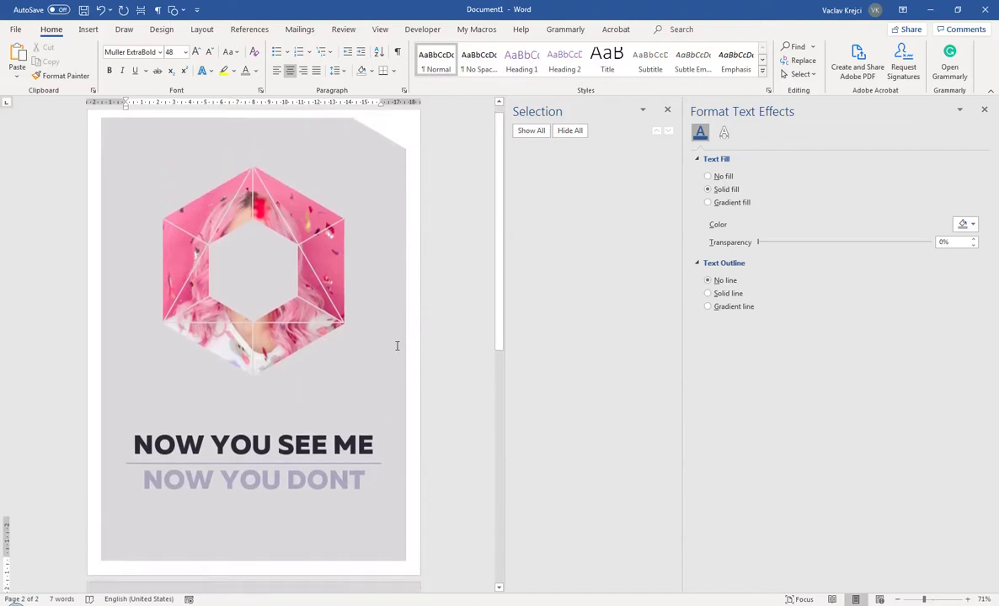
{"action": "scroll", "coordinate": [396, 345], "scroll_direction": "down", "scroll_amount": 4}
{"action": "scroll", "coordinate": [270, 396], "scroll_direction": "down", "scroll_amount": 4}
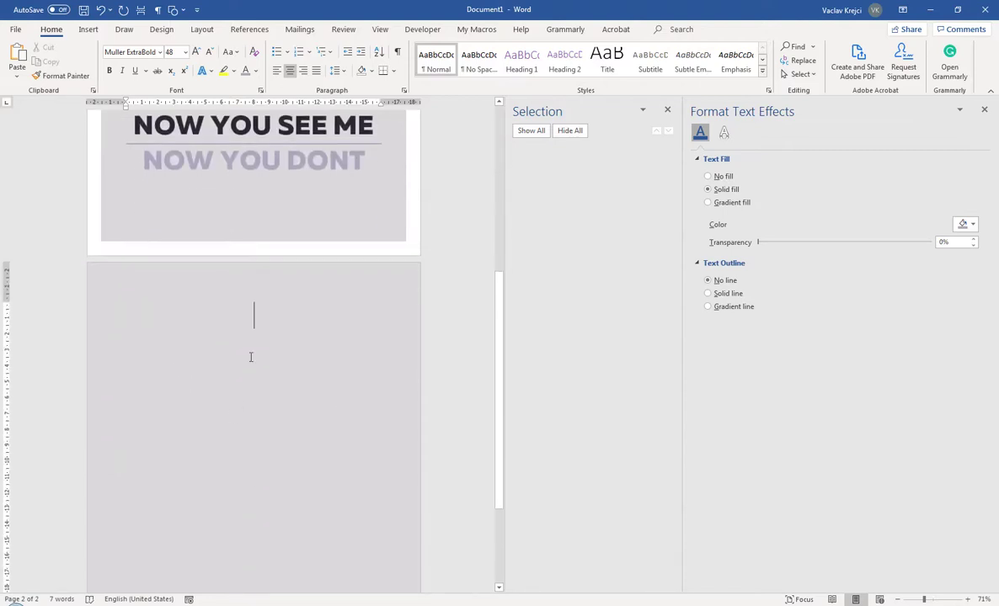
{"action": "scroll", "coordinate": [279, 345], "scroll_direction": "up", "scroll_amount": 5}
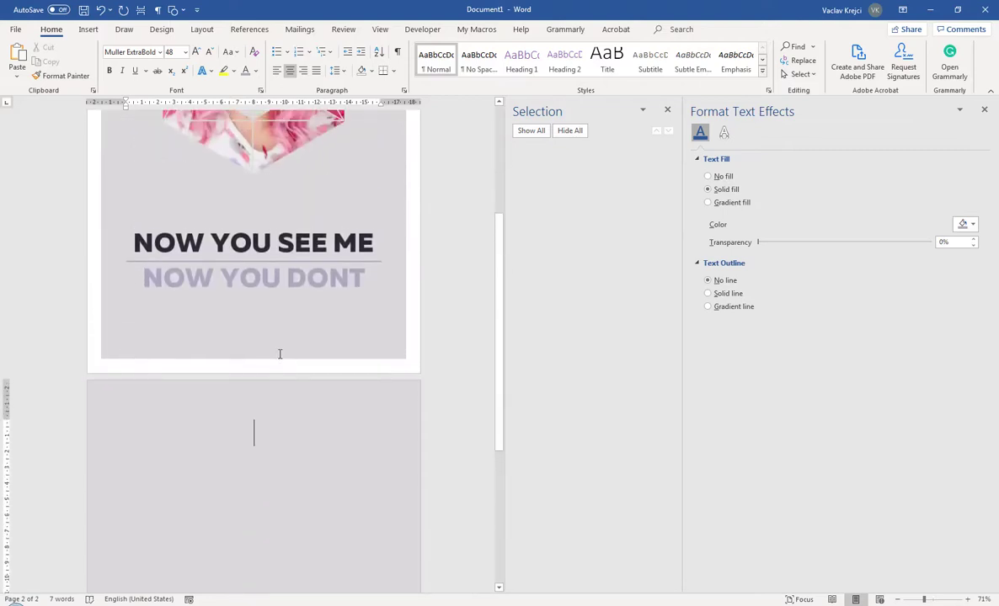
{"action": "scroll", "coordinate": [287, 343], "scroll_direction": "up", "scroll_amount": 2}
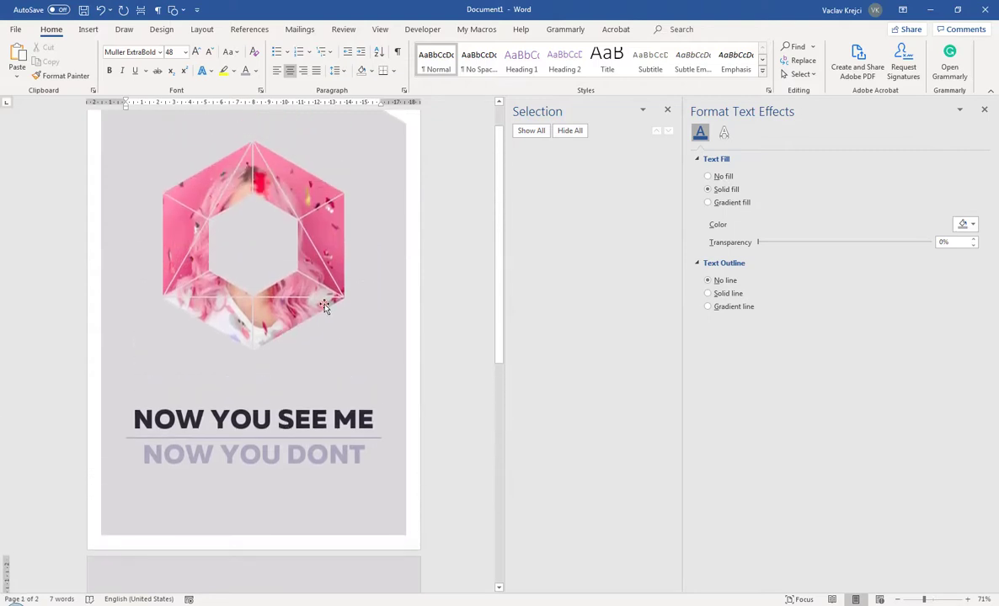
Set the page colour to No Color, removing the grey page background.
{"action": "left_click", "coordinate": [159, 30]}
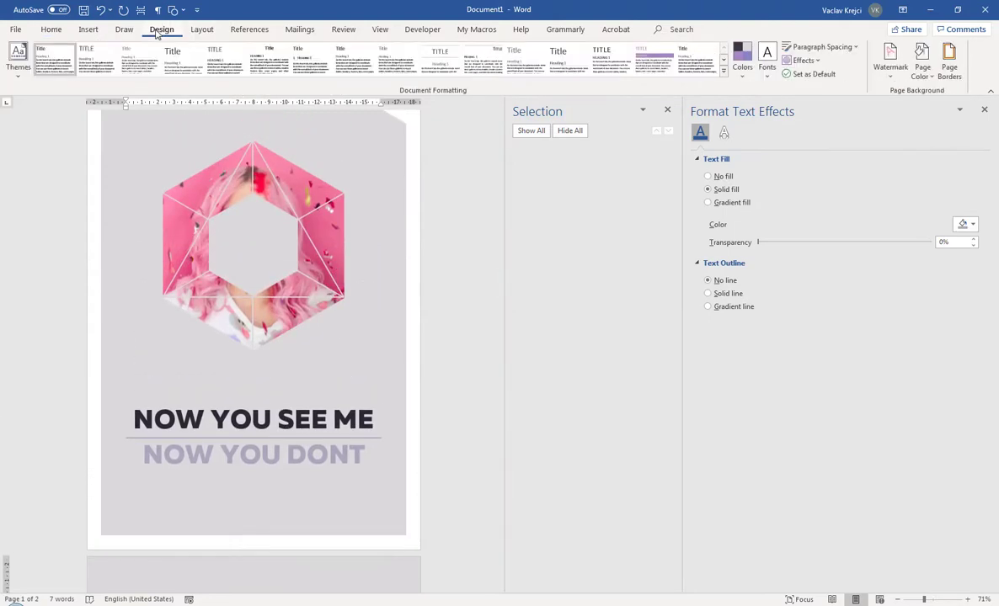
{"action": "left_click", "coordinate": [924, 71]}
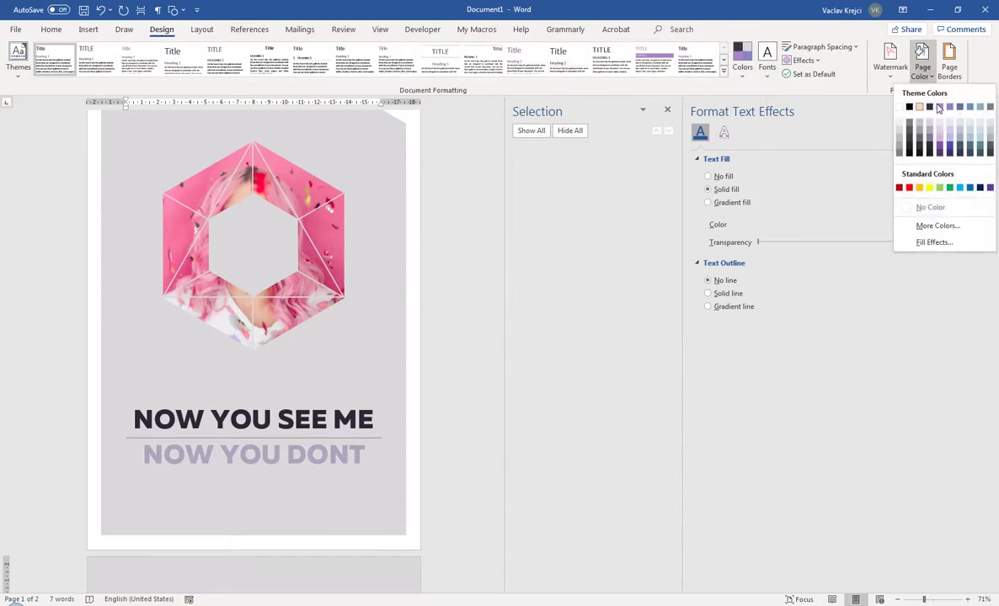
{"action": "left_click", "coordinate": [931, 207]}
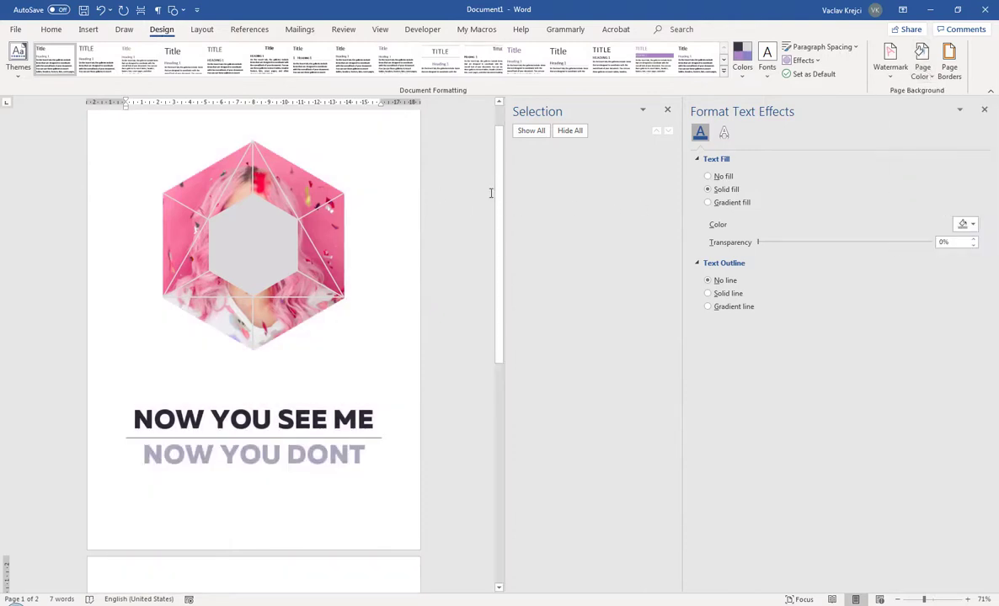
{"action": "left_click_drag", "start_coordinate": [498, 189], "coordinate": [500, 180]}
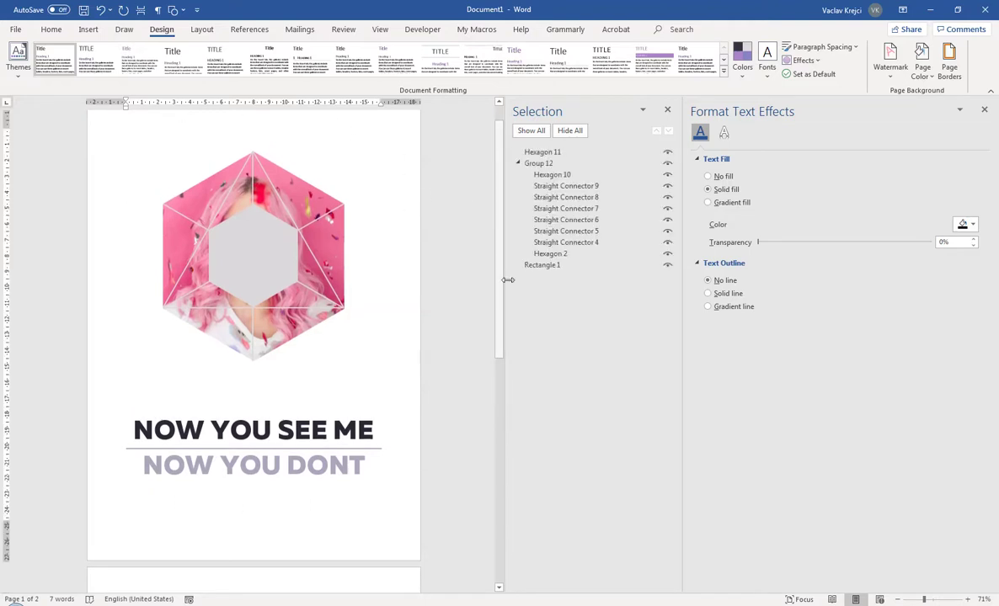
Give Rectangle 1 a solid Light Gray fill and place it behind the text.
{"action": "left_click", "coordinate": [531, 266]}
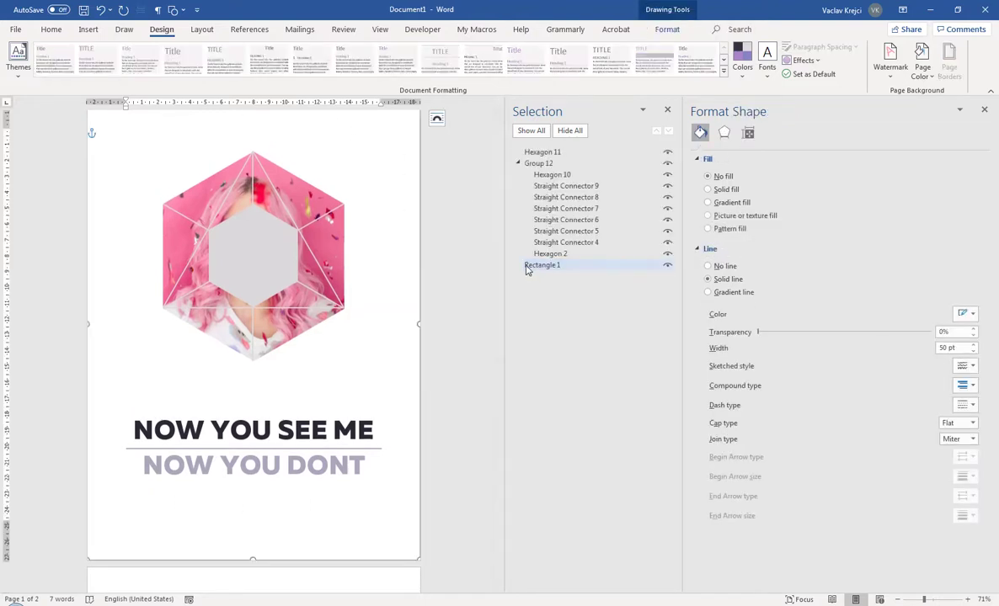
{"action": "left_click", "coordinate": [721, 190]}
{"action": "left_click", "coordinate": [967, 250]}
{"action": "left_click", "coordinate": [921, 283]}
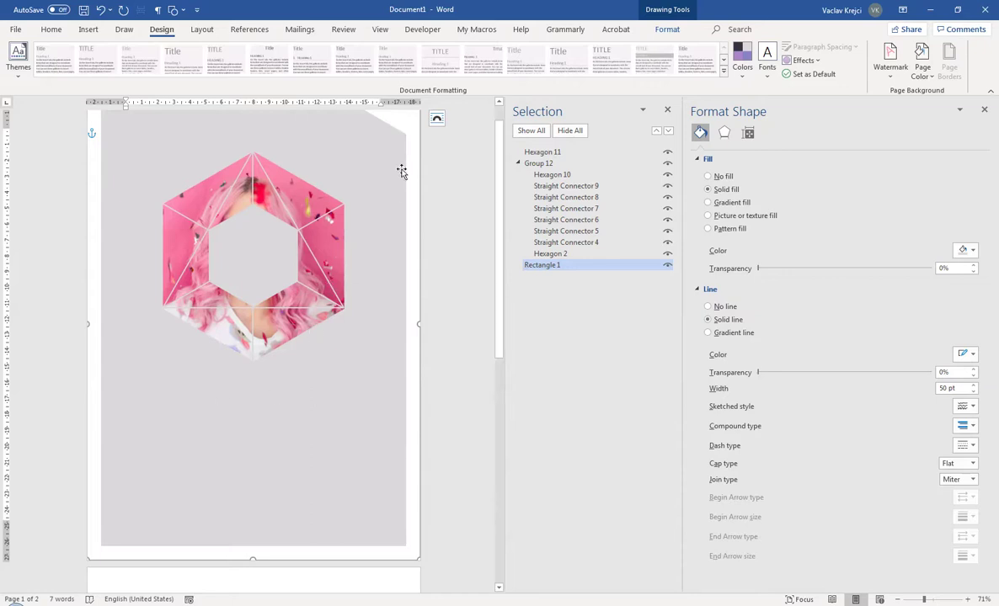
{"action": "left_click", "coordinate": [436, 122]}
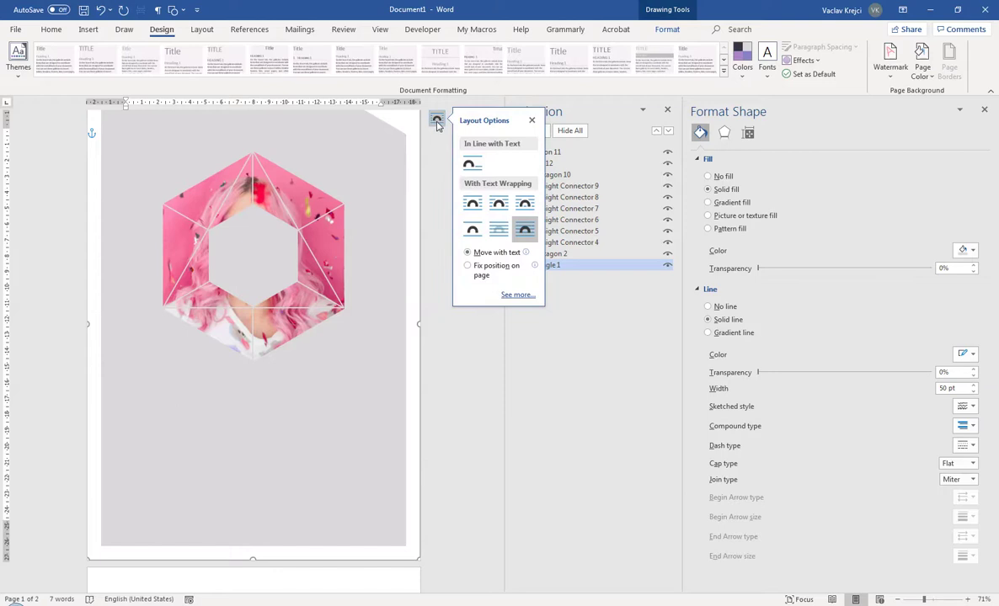
{"action": "left_click", "coordinate": [497, 230]}
Place the insertion point on the second page.
{"action": "scroll", "coordinate": [306, 397], "scroll_direction": "down", "scroll_amount": 3}
{"action": "left_click", "coordinate": [249, 464]}
{"action": "scroll", "coordinate": [243, 398], "scroll_direction": "up", "scroll_amount": 3}
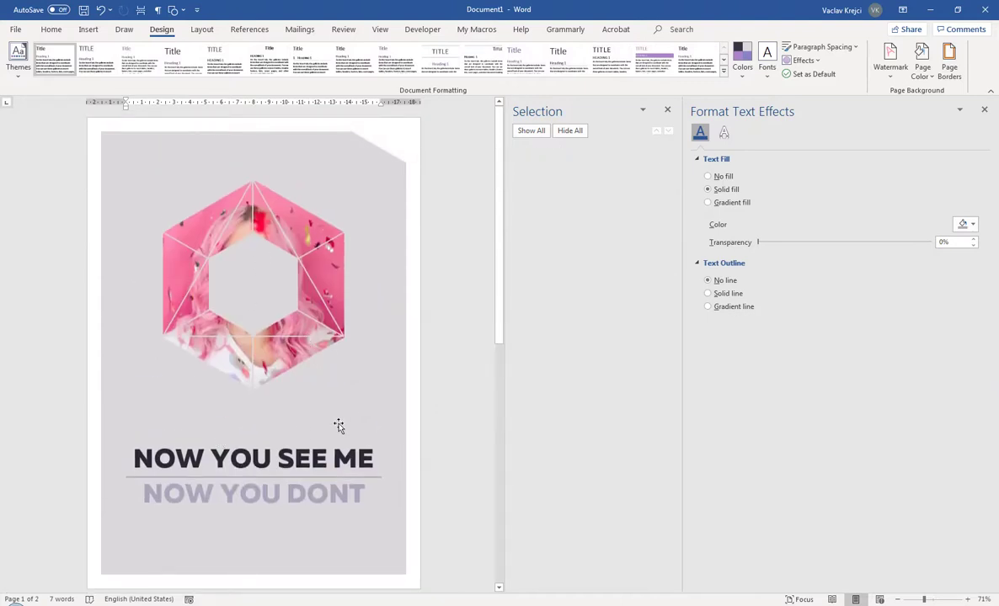
{"action": "scroll", "coordinate": [337, 421], "scroll_direction": "down", "scroll_amount": 3}
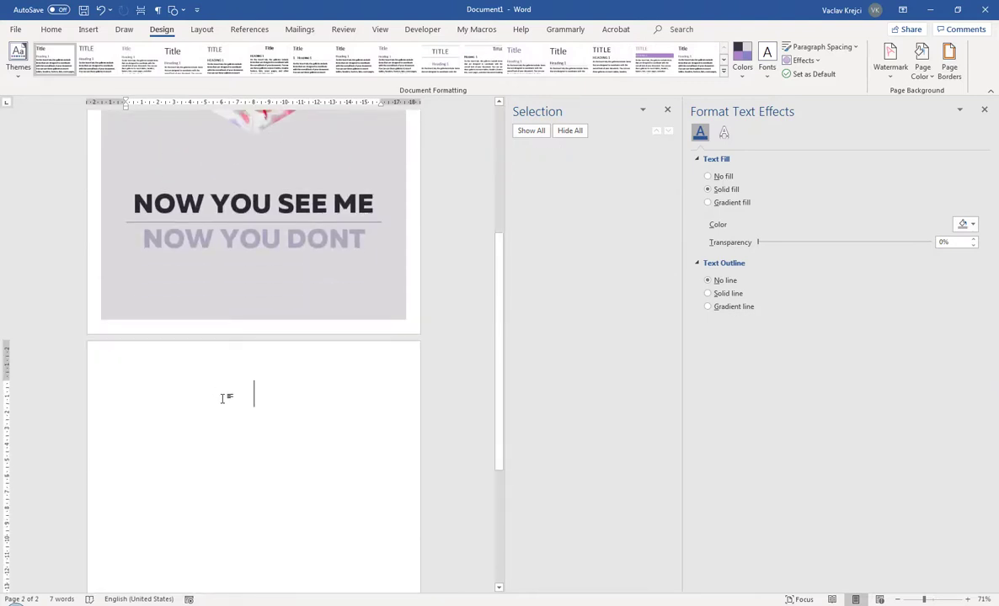
Type 'whatever!' on page 2, then scroll back up to the cover.
{"action": "type", "text": "wath"}
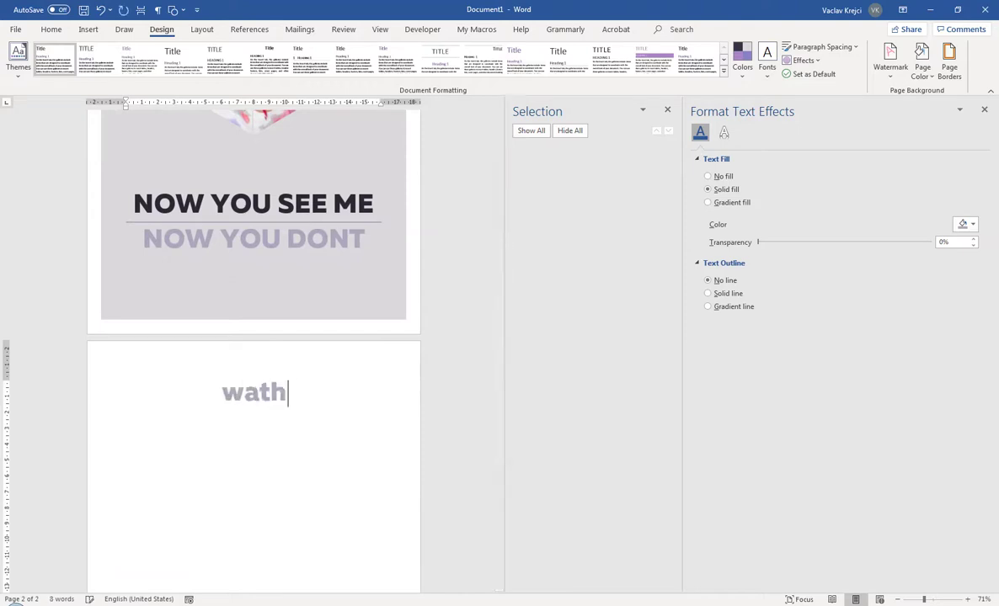
{"action": "key", "text": "BackSpace"}
{"action": "key", "text": "BackSpace"}
{"action": "key", "text": "BackSpace"}
{"action": "type", "text": "tha"}
{"action": "key", "text": "BackSpace"}
{"action": "key", "text": "BackSpace"}
{"action": "key", "text": "BackSpace"}
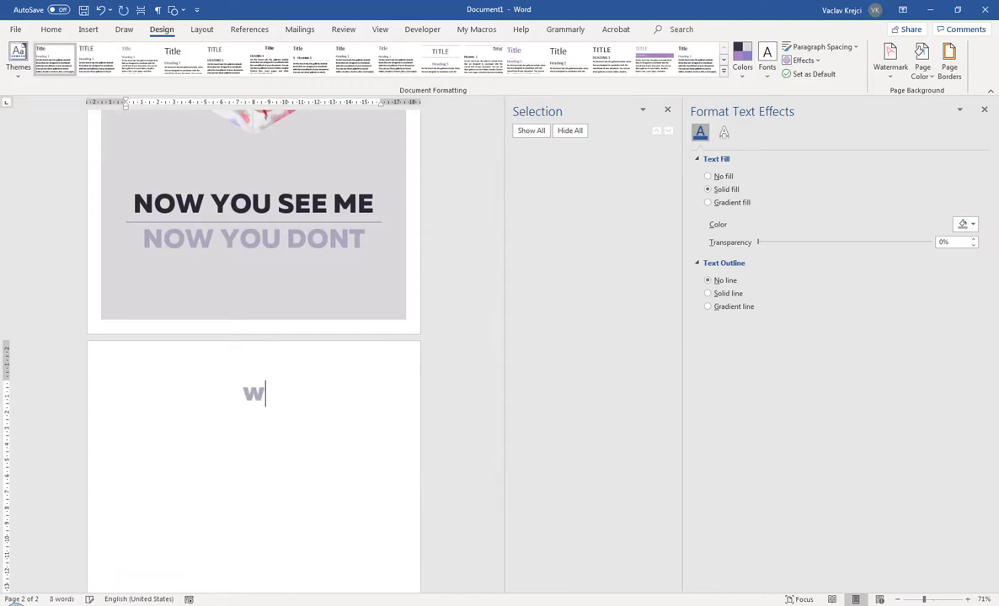
{"action": "type", "text": "hatever"}
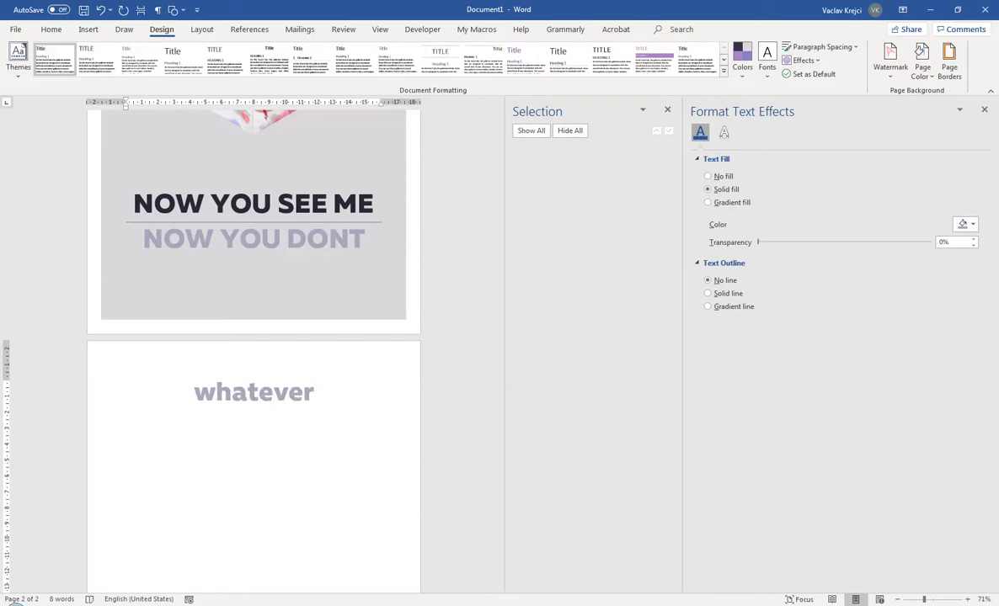
{"action": "type", "text": "!"}
{"action": "scroll", "coordinate": [324, 379], "scroll_direction": "up", "scroll_amount": 5}
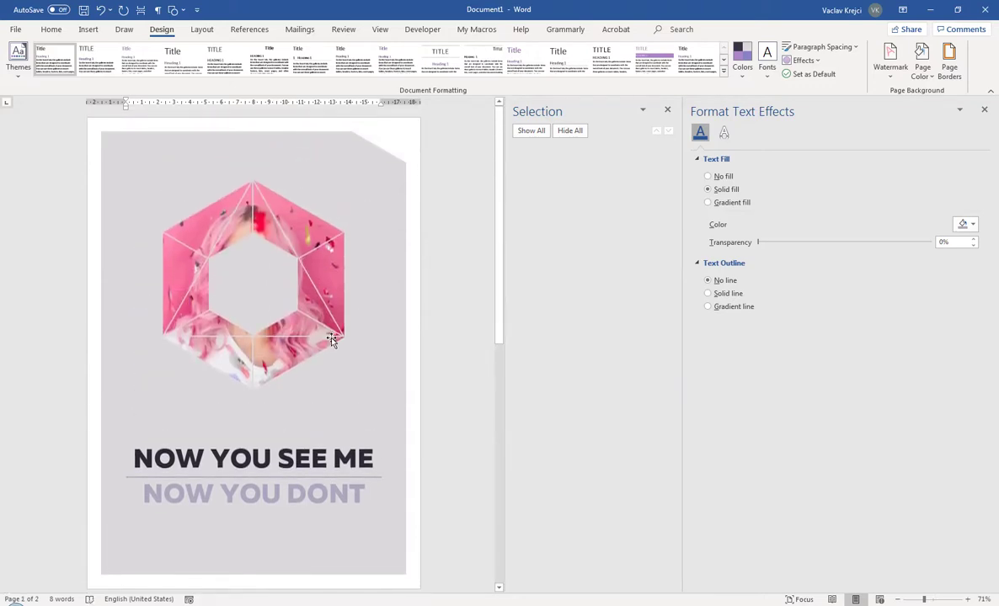